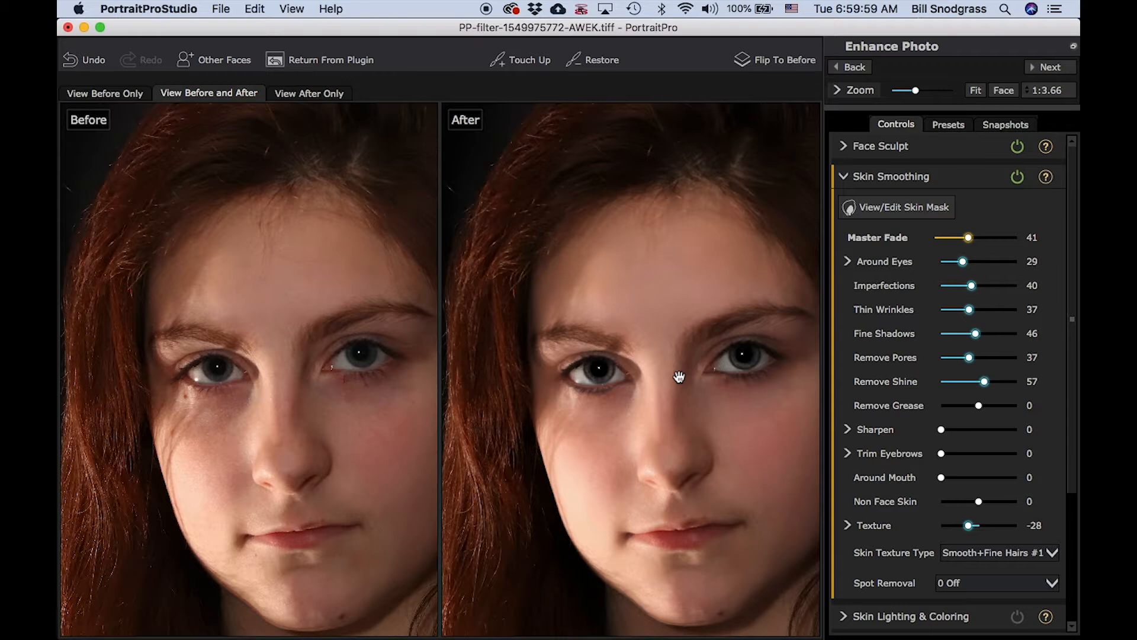
Compare the before and after views of the portrait, close up on the face and at full figure
drag(634, 287, 533, 265)
scroll(595, 292, down, 2)
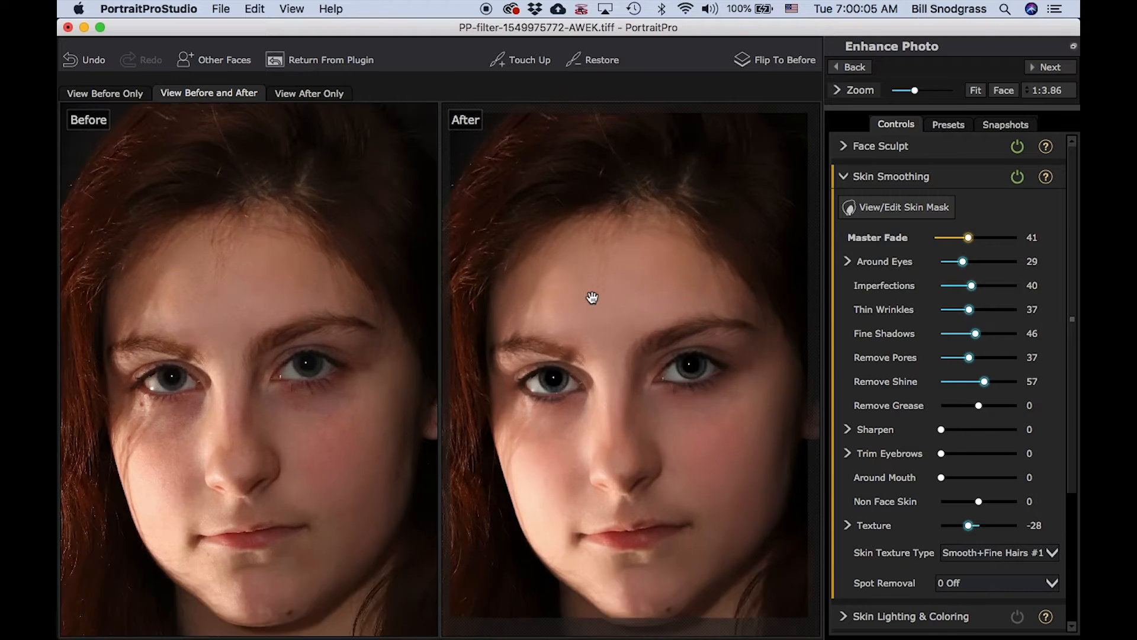
mouse_move(233, 313)
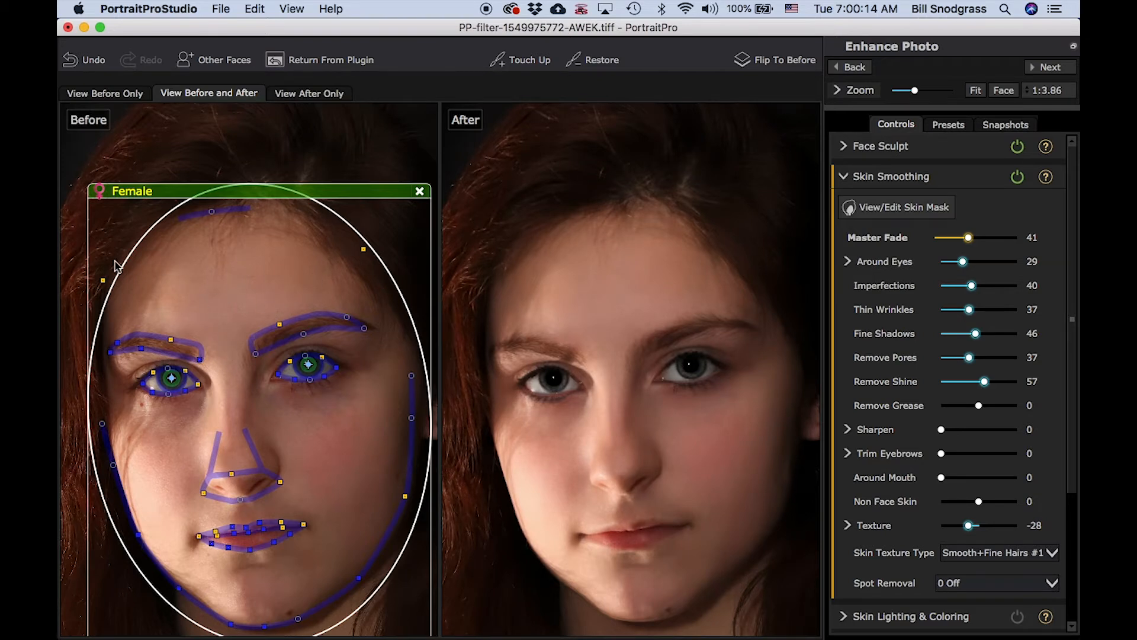
scroll(667, 322, down, 2)
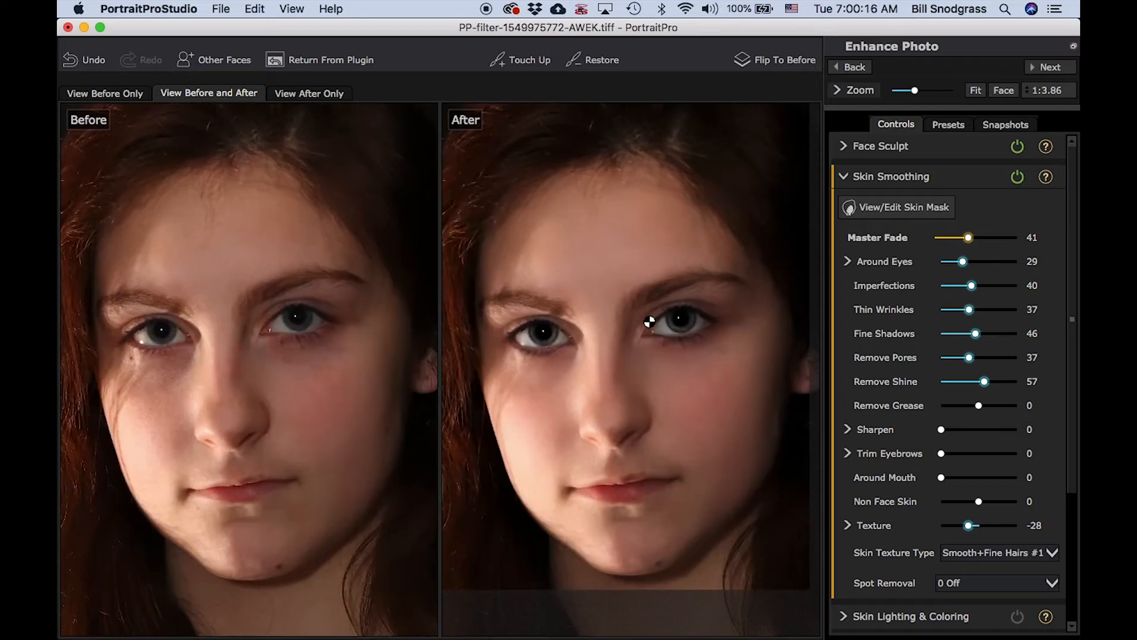
scroll(643, 317, down, 4)
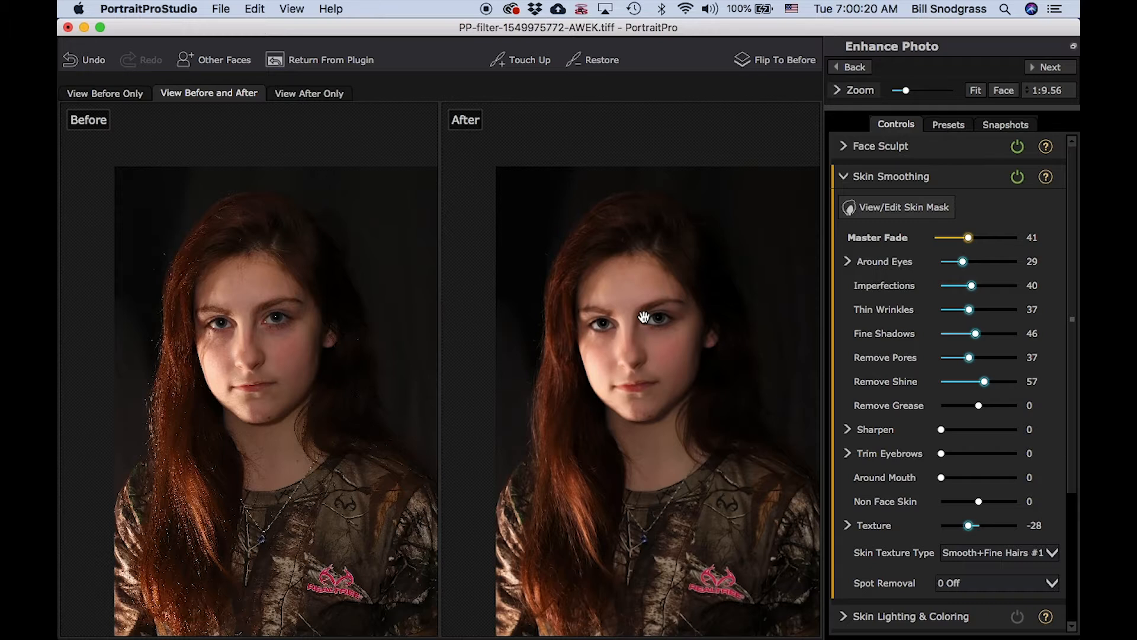
scroll(643, 317, down, 1)
scroll(643, 317, up, 2)
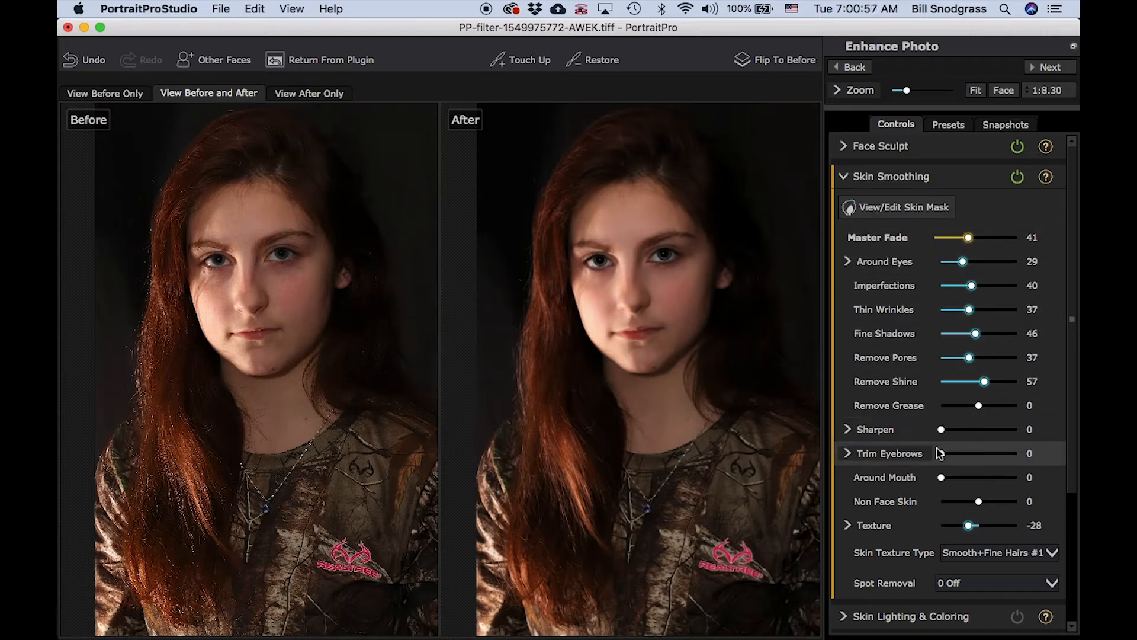
Set Trim Eyebrows to 58 for both eyebrows in the skin smoothing controls
click(848, 454)
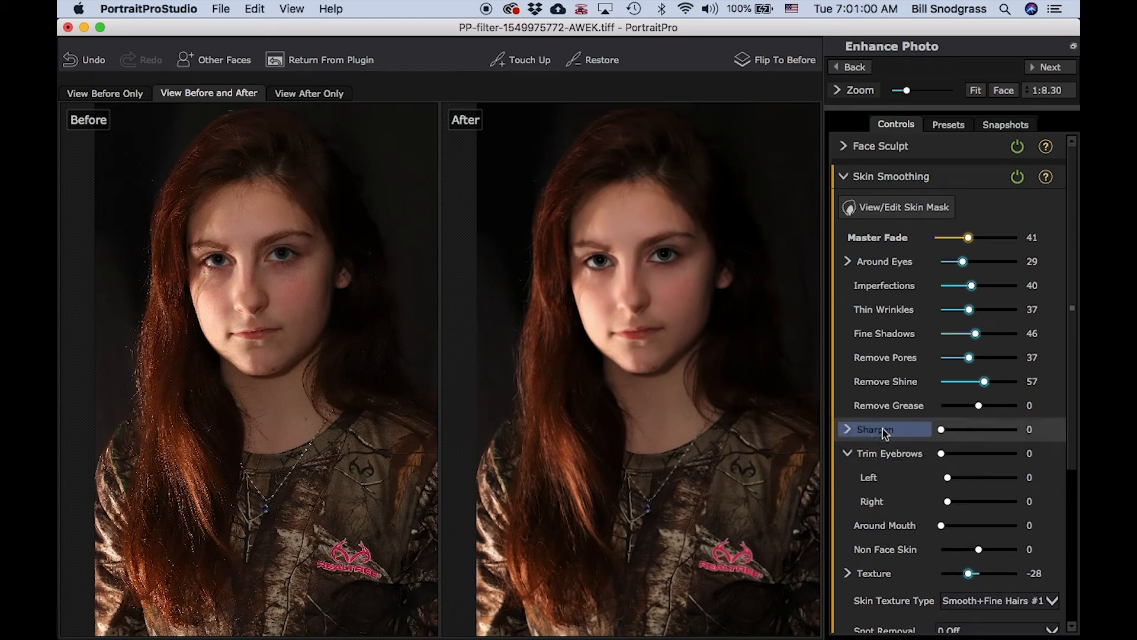
mouse_move(942, 453)
mouse_down()
mouse_move(983, 455)
mouse_move(921, 454)
mouse_move(961, 454)
mouse_up()
scroll(568, 248, up, 5)
scroll(576, 254, up, 2)
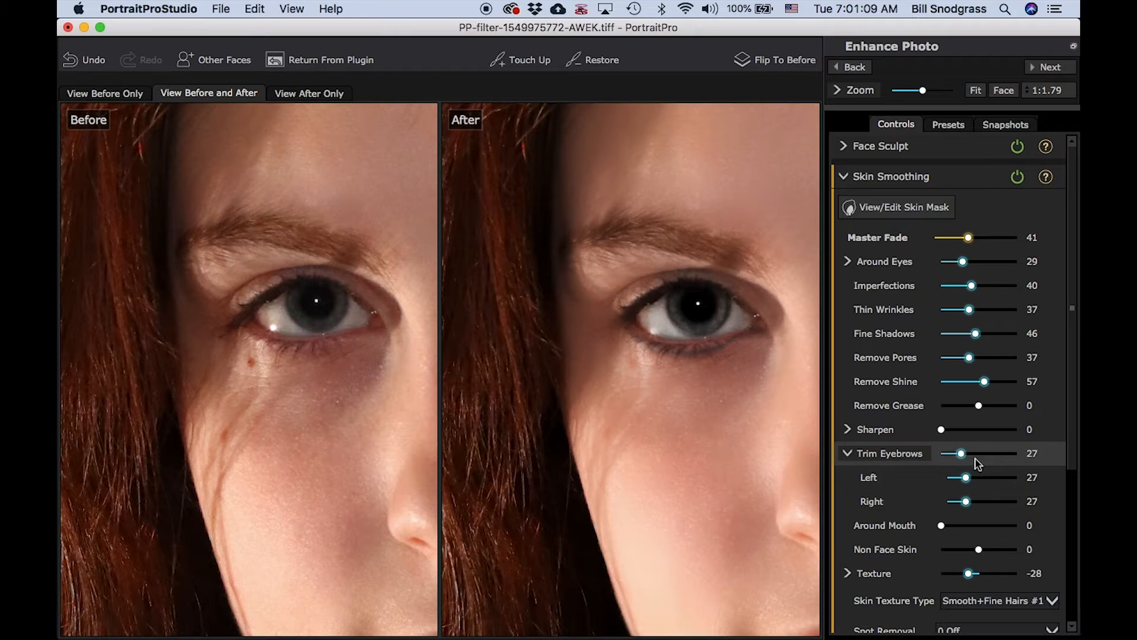
drag(962, 454, 985, 457)
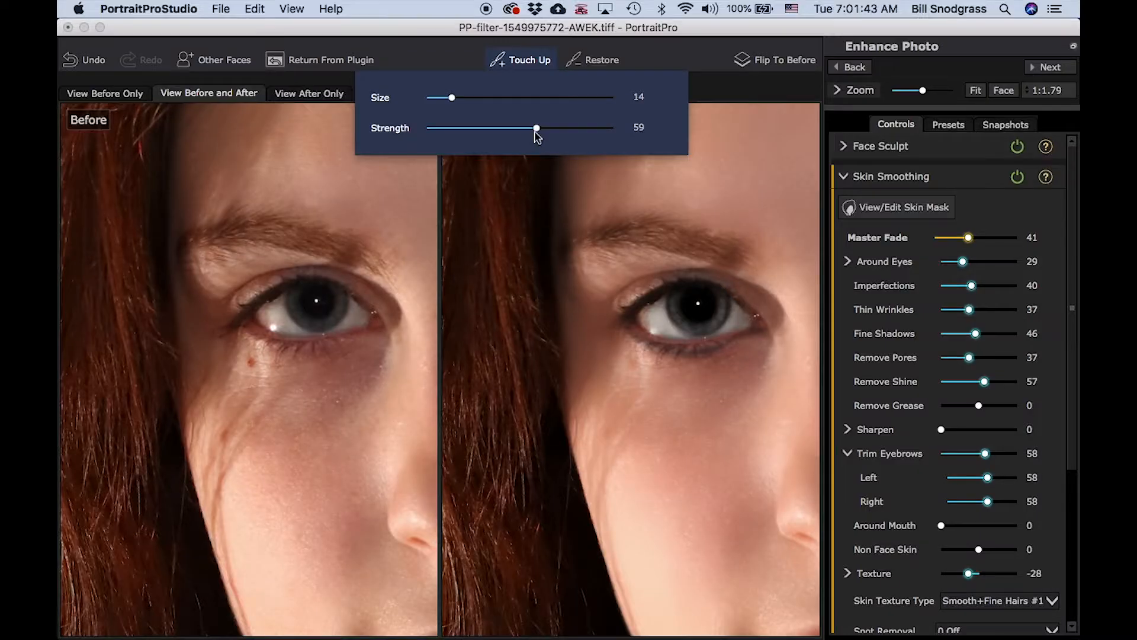
Touch up the skin beside the inner end of the eyebrow with the Touch Up brush at size 14 and strength 59
click(767, 234)
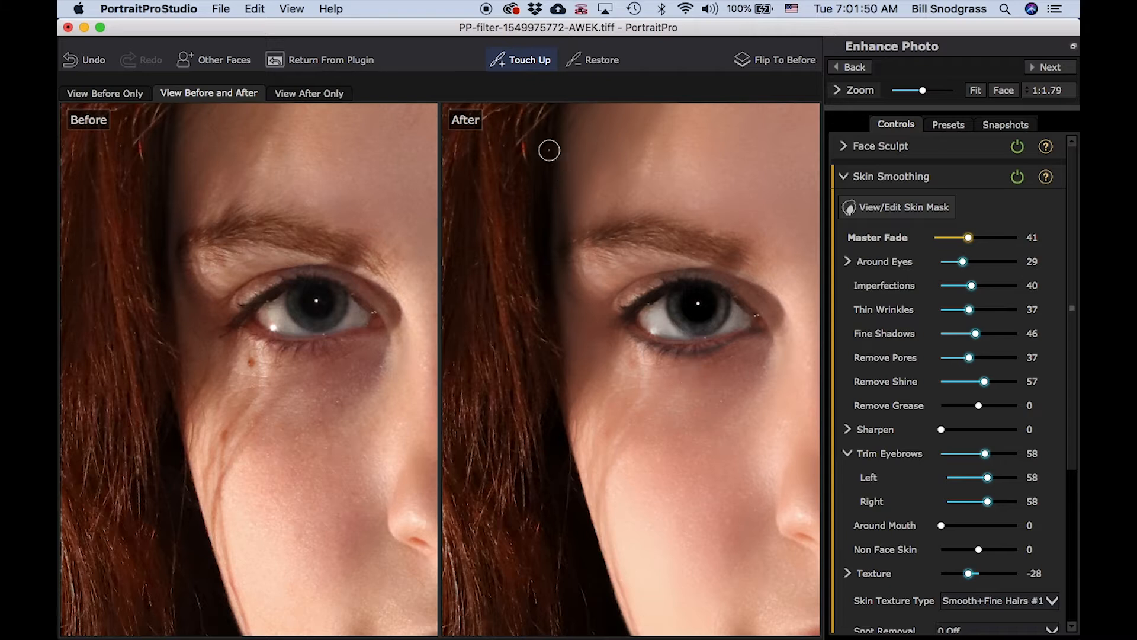
click(520, 66)
drag(757, 217, 457, 217)
drag(739, 205, 608, 266)
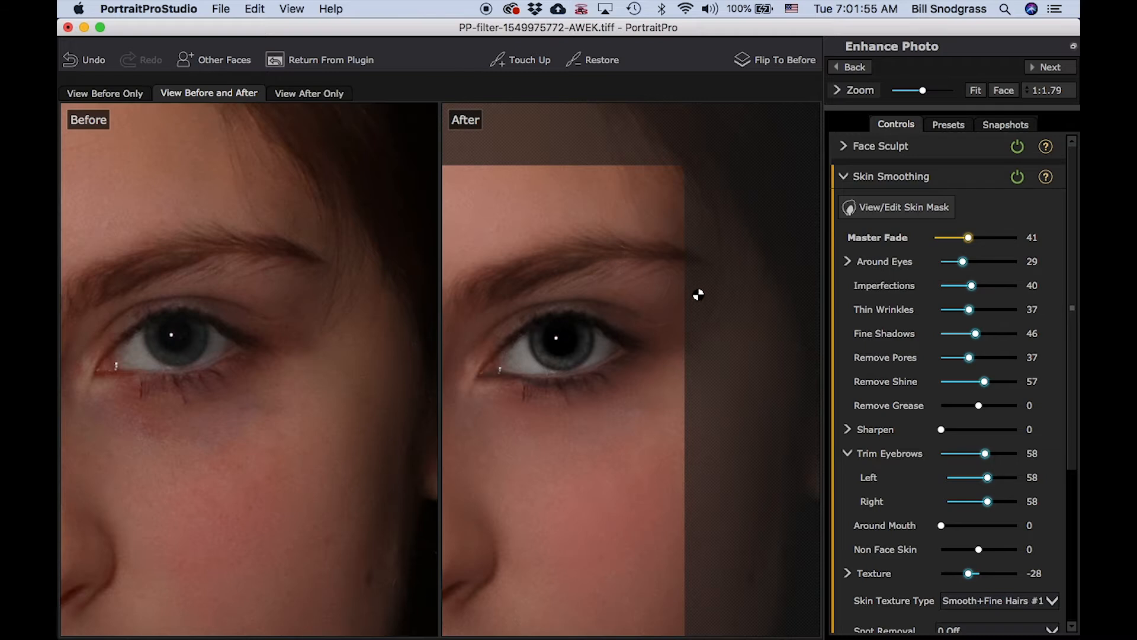
click(516, 62)
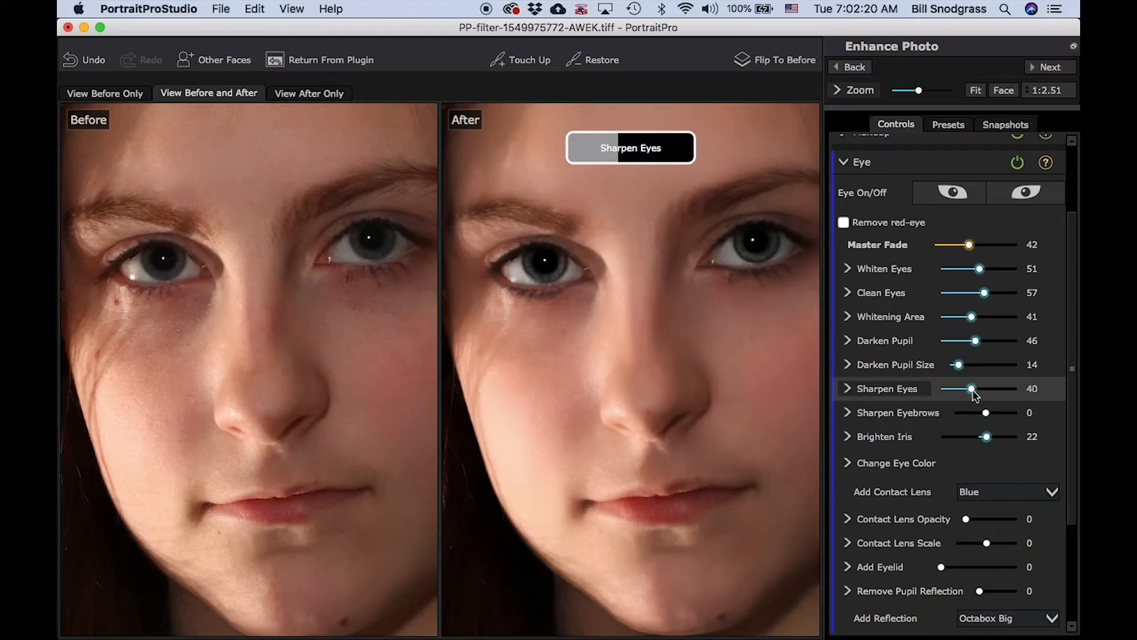
Set Sharpen Eyes to 54 and nudge the right eye's reflection to 26 vertically and -3 horizontally
drag(974, 395, 981, 395)
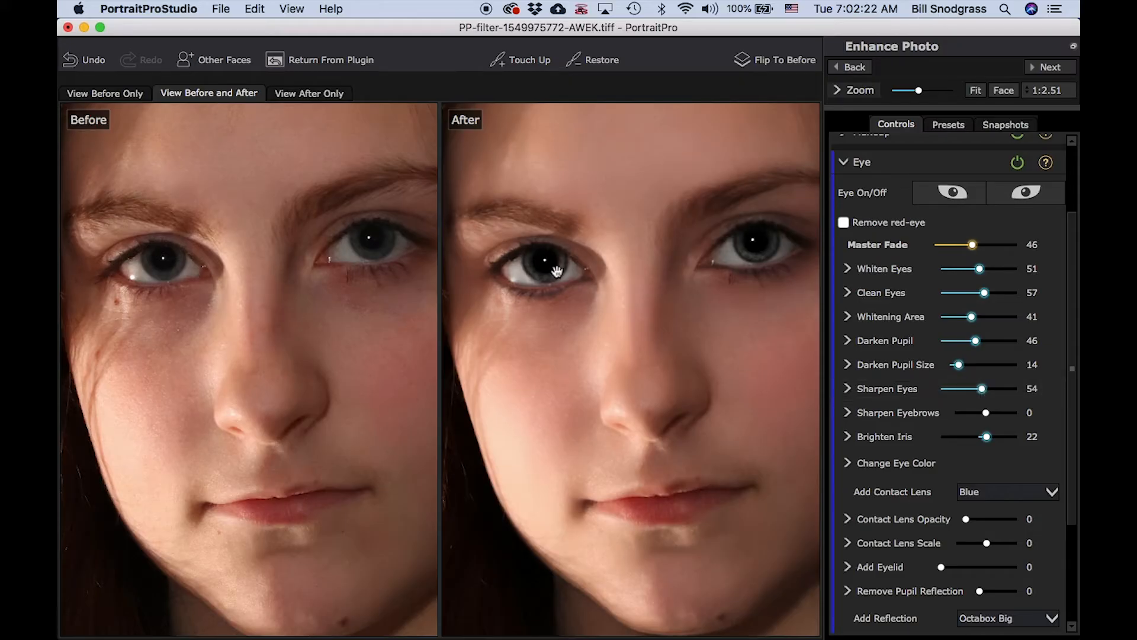
scroll(874, 481, down, 3)
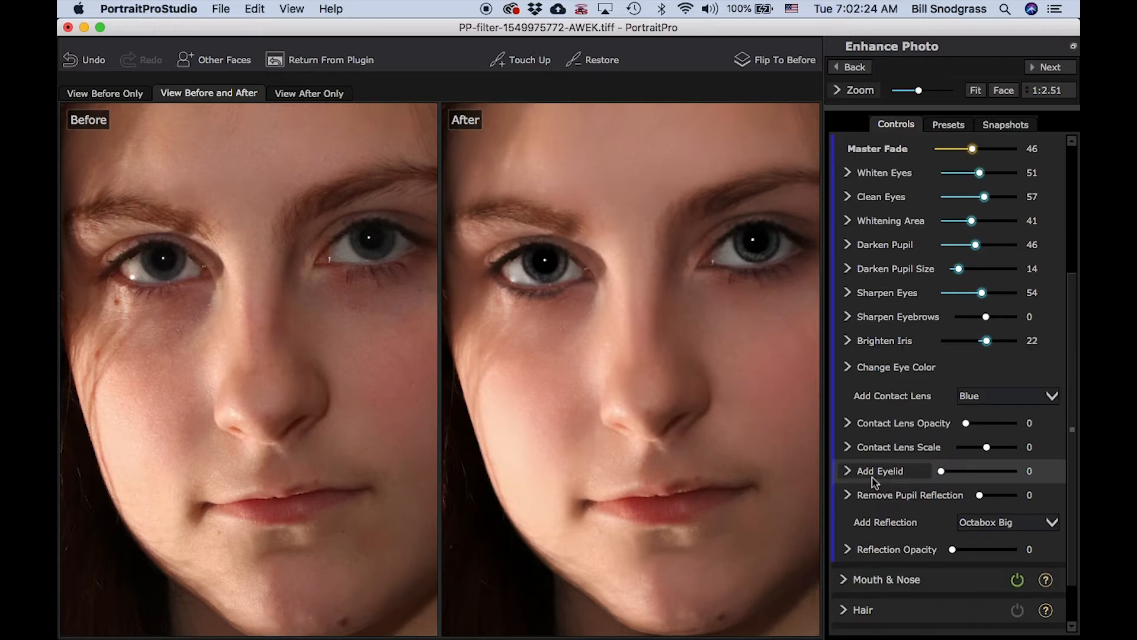
click(847, 498)
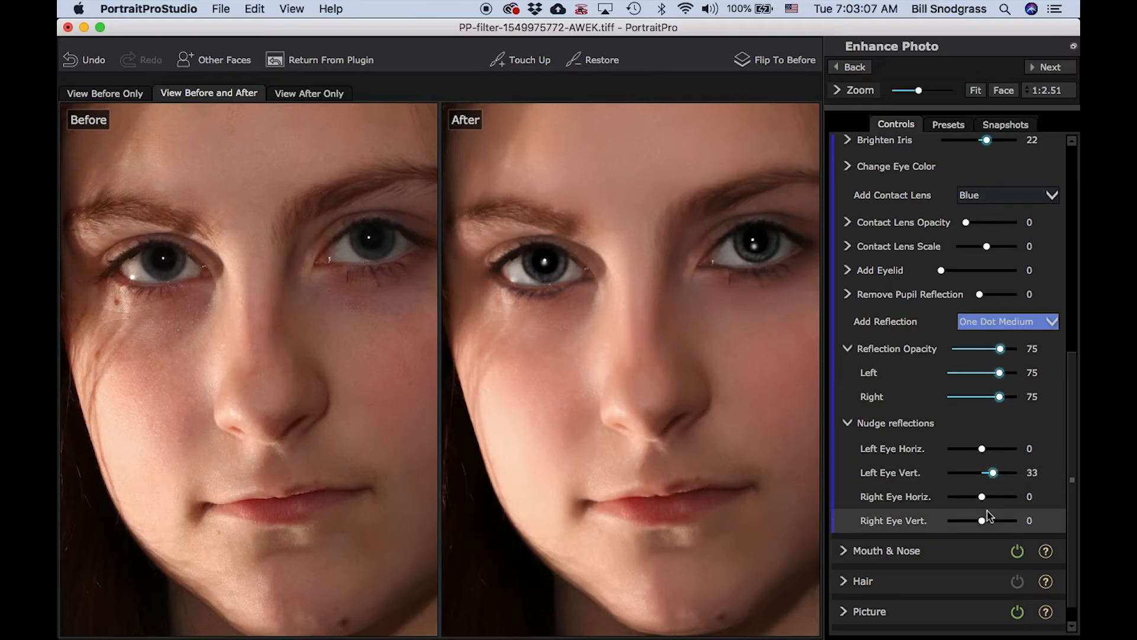
drag(982, 523, 986, 523)
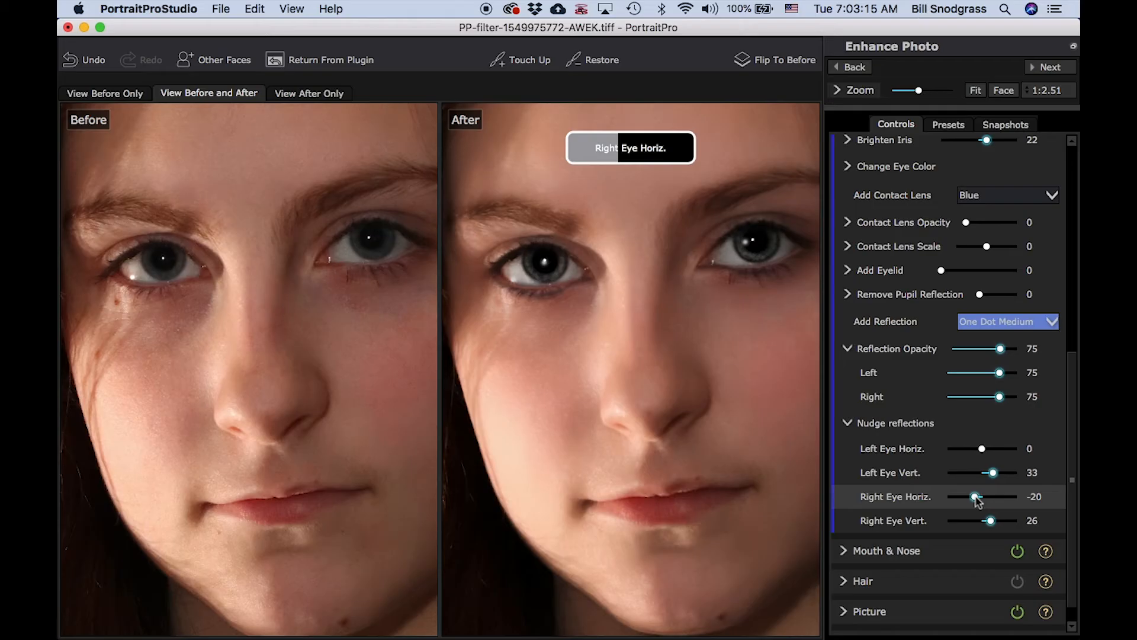
drag(979, 500, 976, 499)
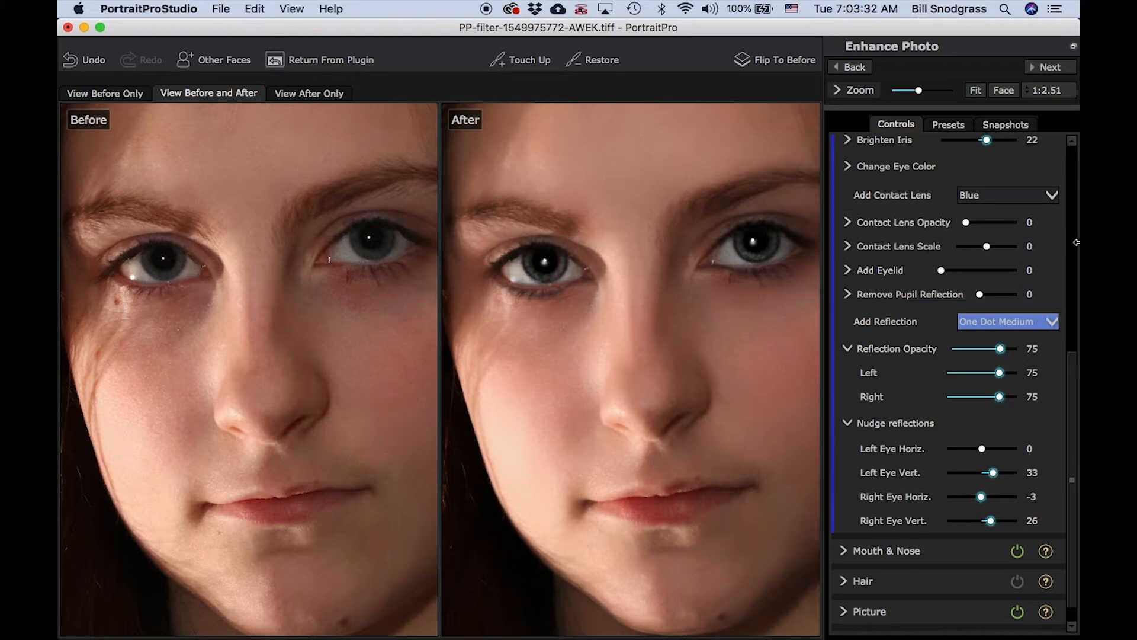
Set Sharpen Eyes to 66 and Brighten Iris to 32
scroll(1044, 304, up, 5)
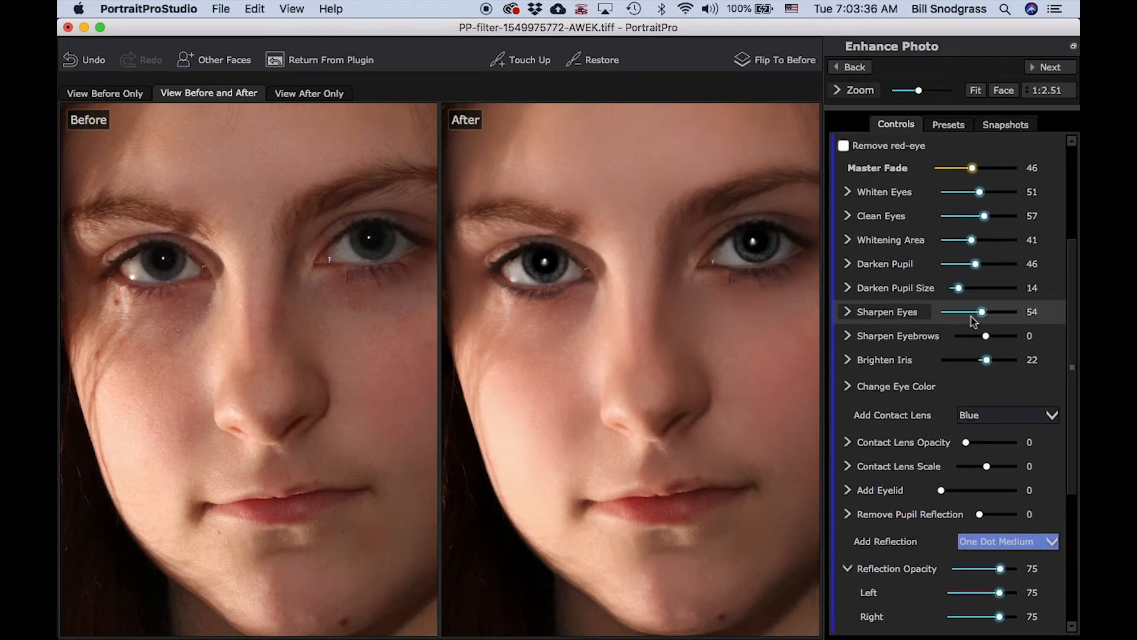
drag(986, 311, 991, 313)
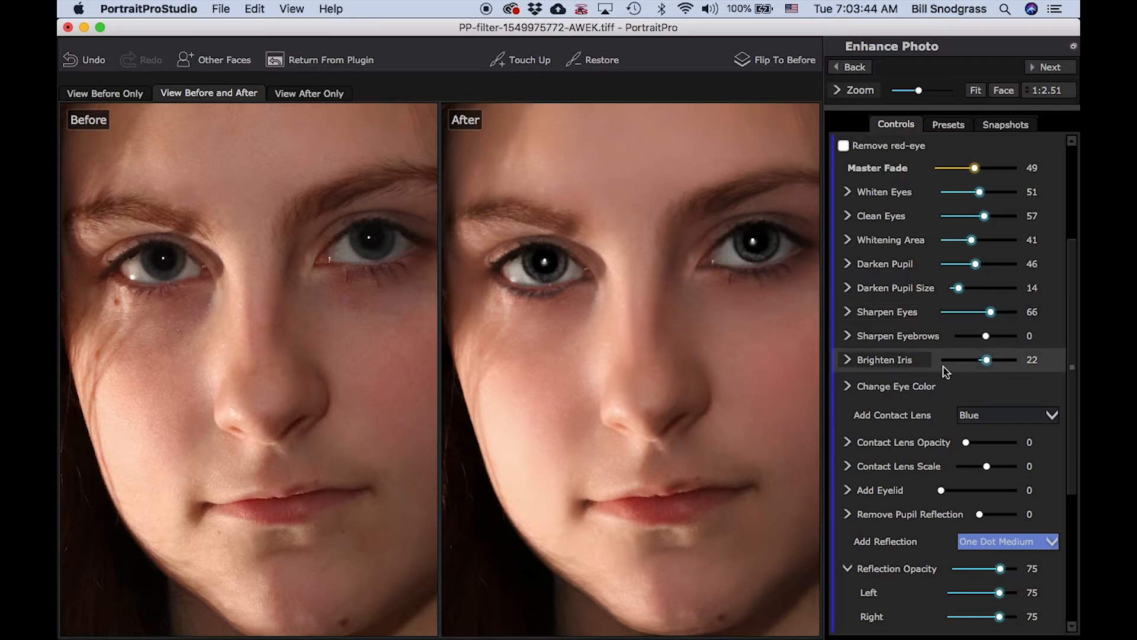
drag(987, 360, 985, 360)
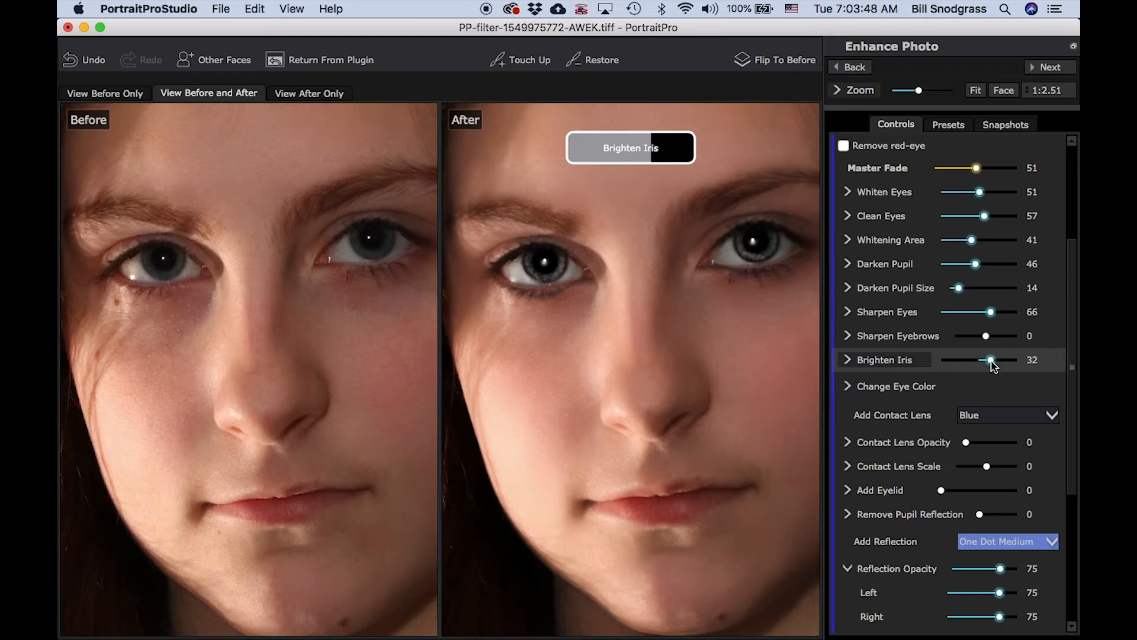
Set the eyes' Reflection Opacity to 65
scroll(598, 329, down, 5)
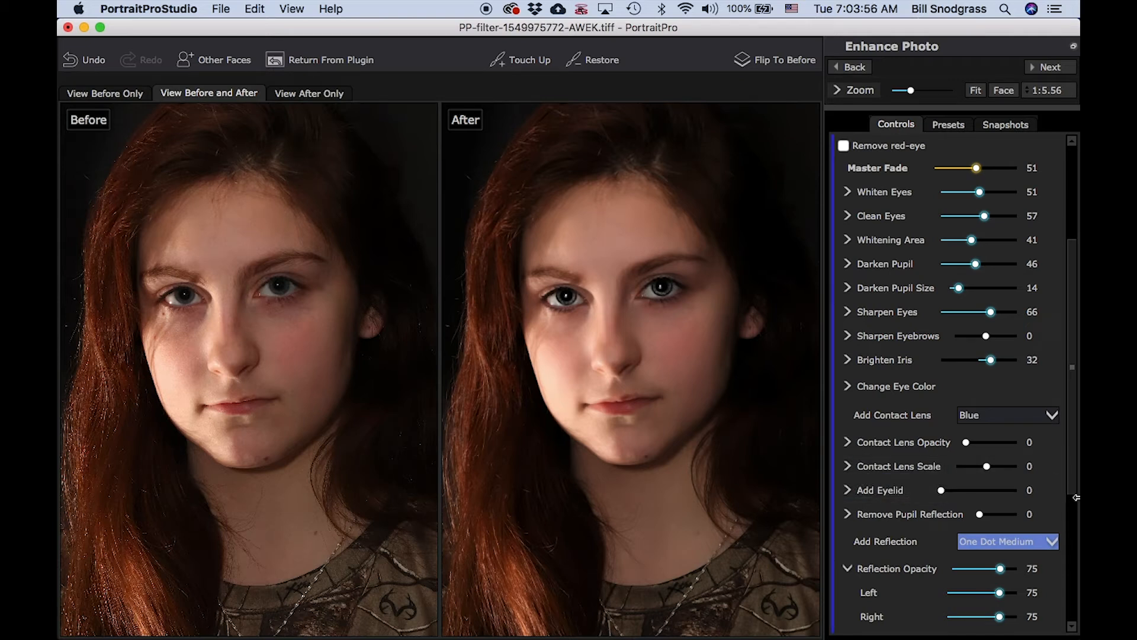
scroll(1075, 475, down, 3)
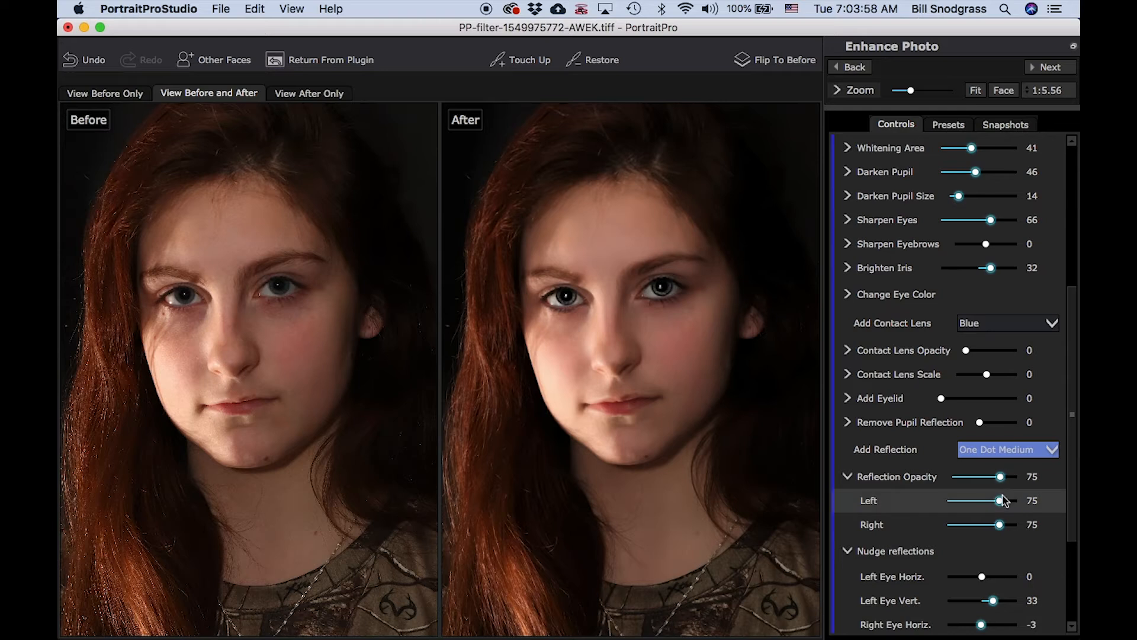
drag(1001, 478, 994, 477)
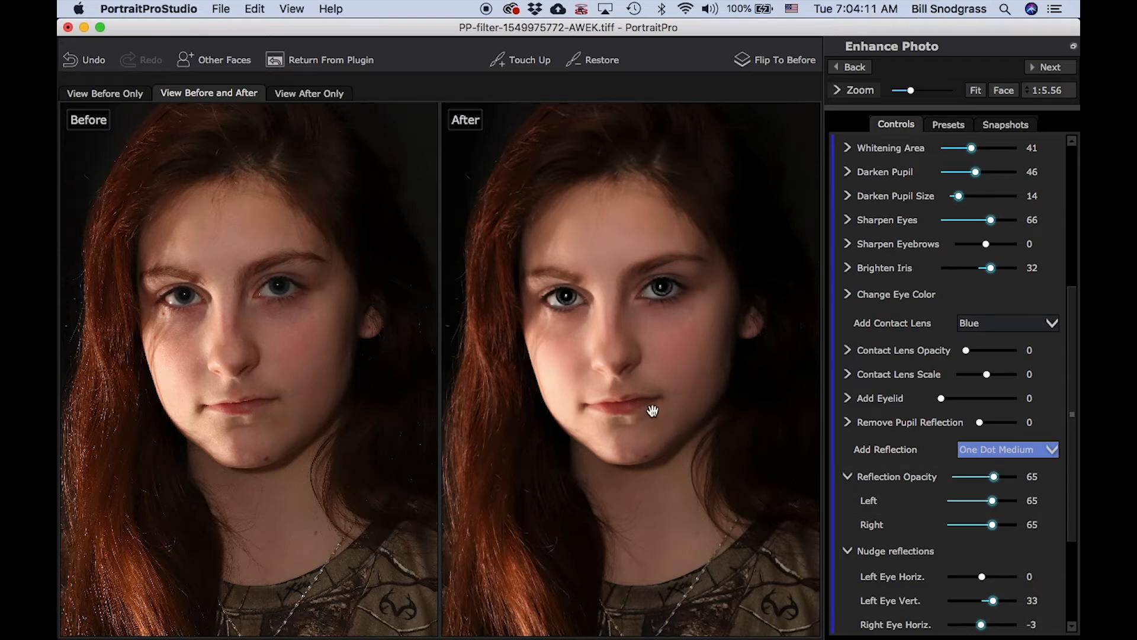
Apply the makeup Eyebrow Pencil to both eyebrows at 47, dismissing the misalignment tip
drag(1073, 325, 1077, 238)
click(846, 161)
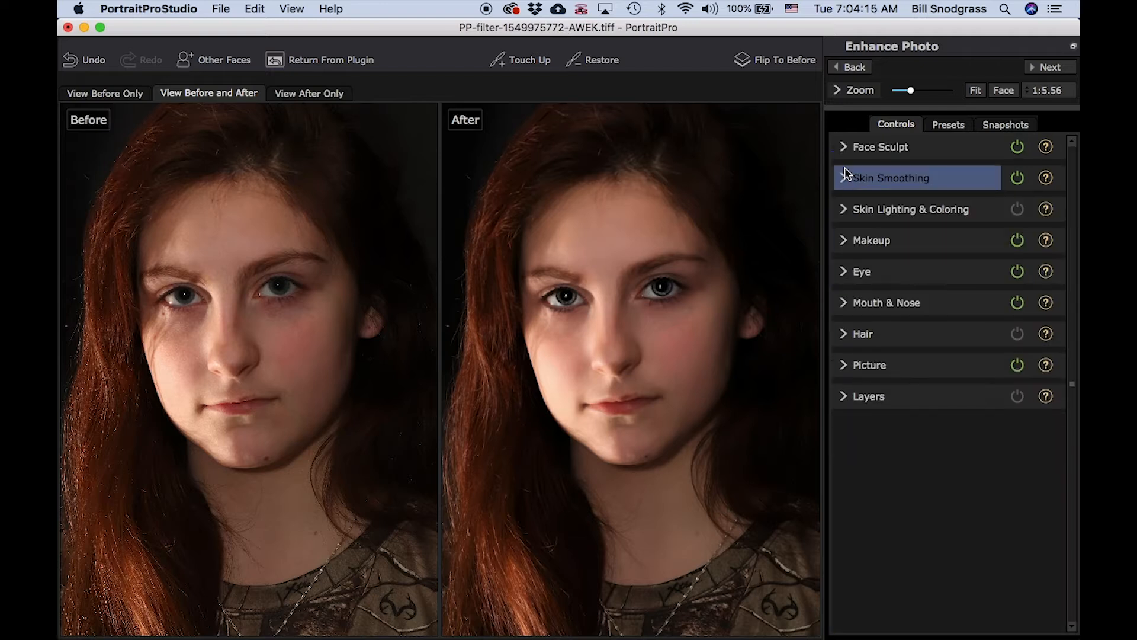
click(847, 240)
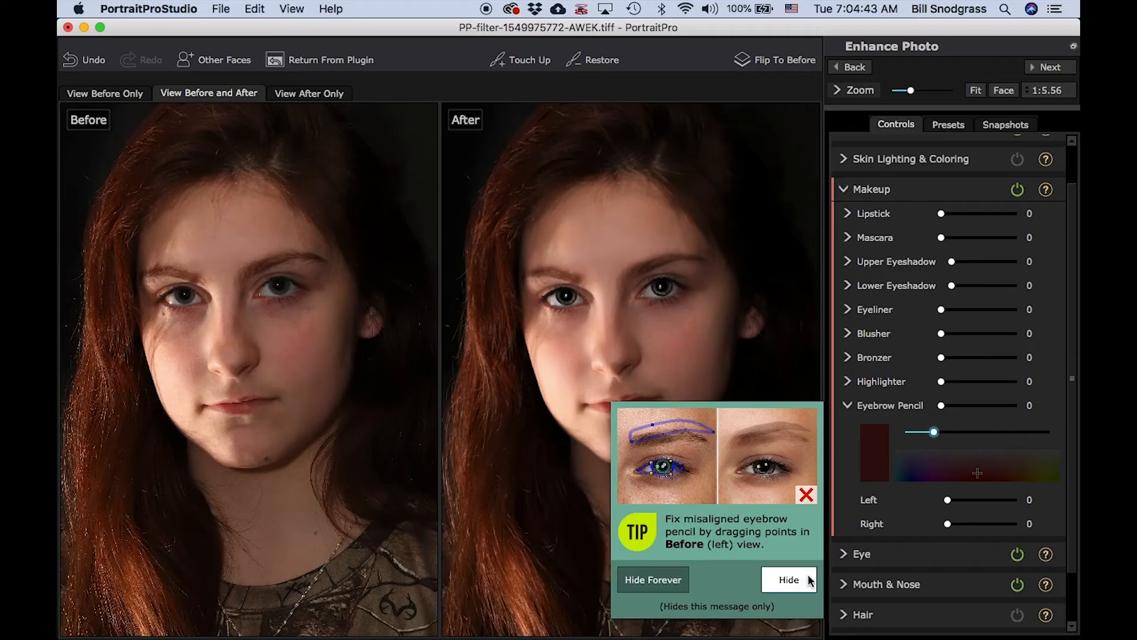
click(790, 579)
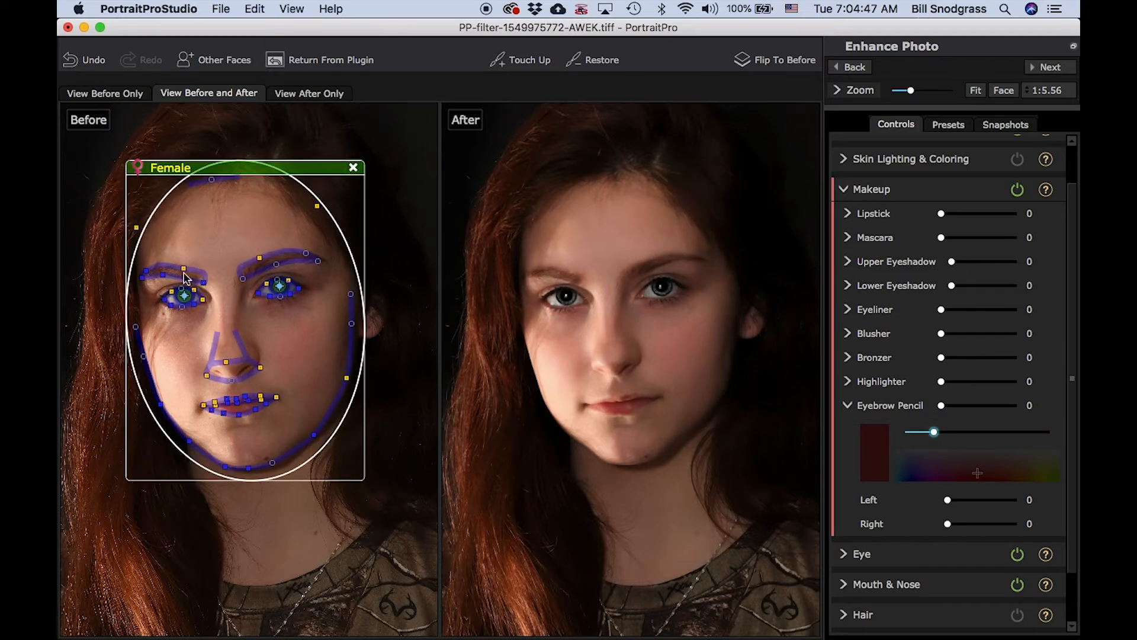
mouse_move(942, 408)
mouse_down()
mouse_move(1014, 408)
mouse_move(954, 409)
mouse_move(998, 408)
mouse_move(970, 409)
mouse_move(982, 410)
mouse_up()
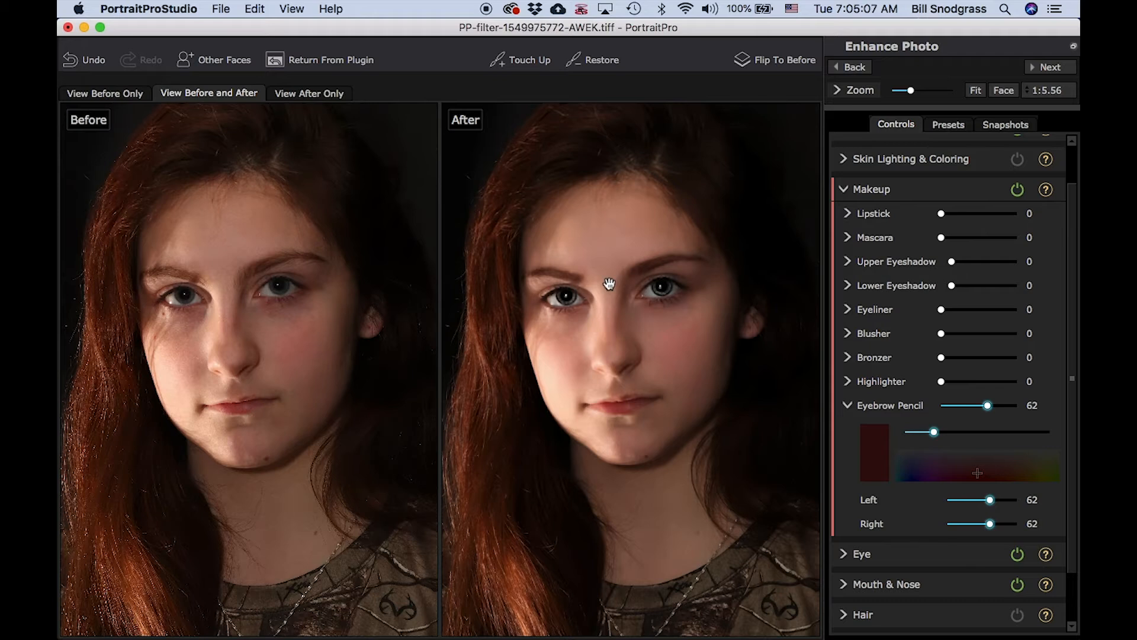
scroll(609, 284, up, 5)
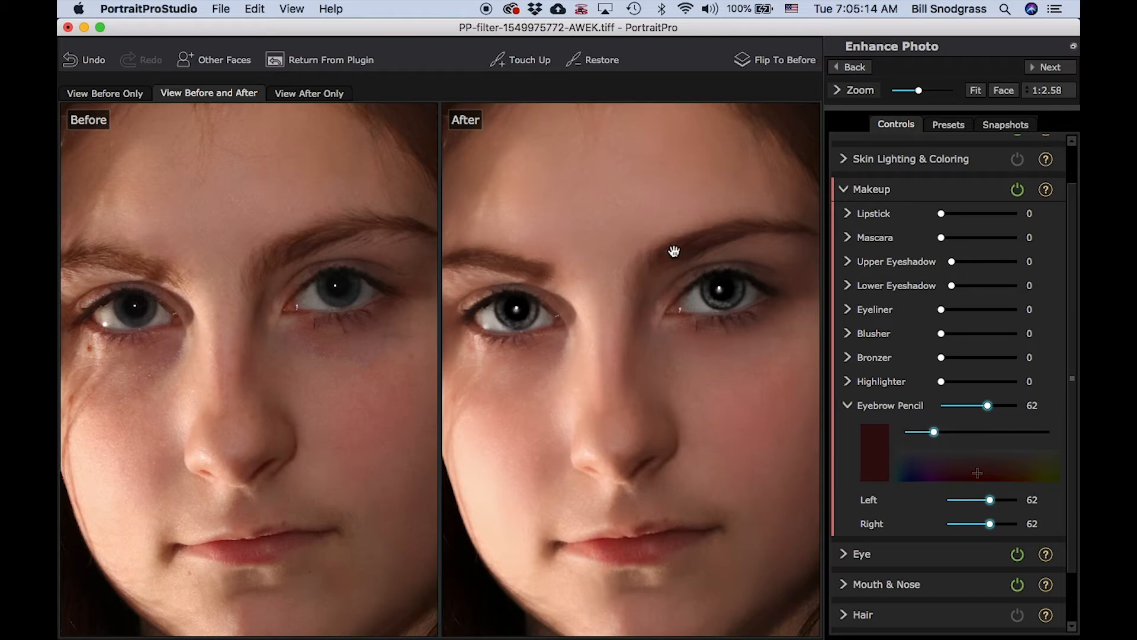
mouse_move(988, 408)
mouse_down()
mouse_move(913, 403)
mouse_move(978, 401)
mouse_up()
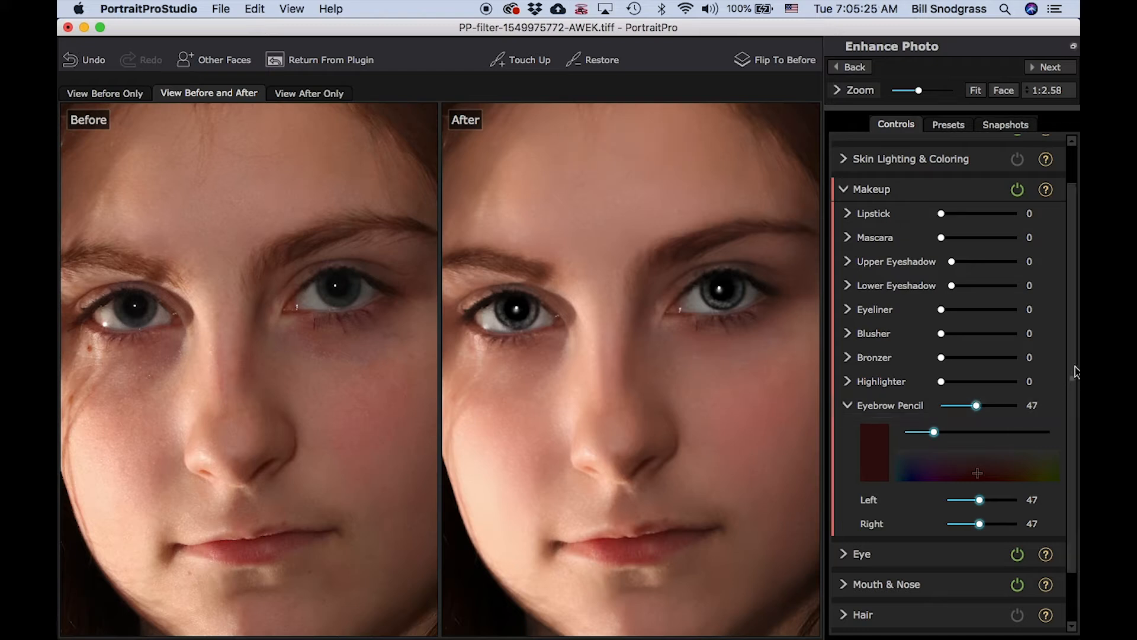
click(848, 406)
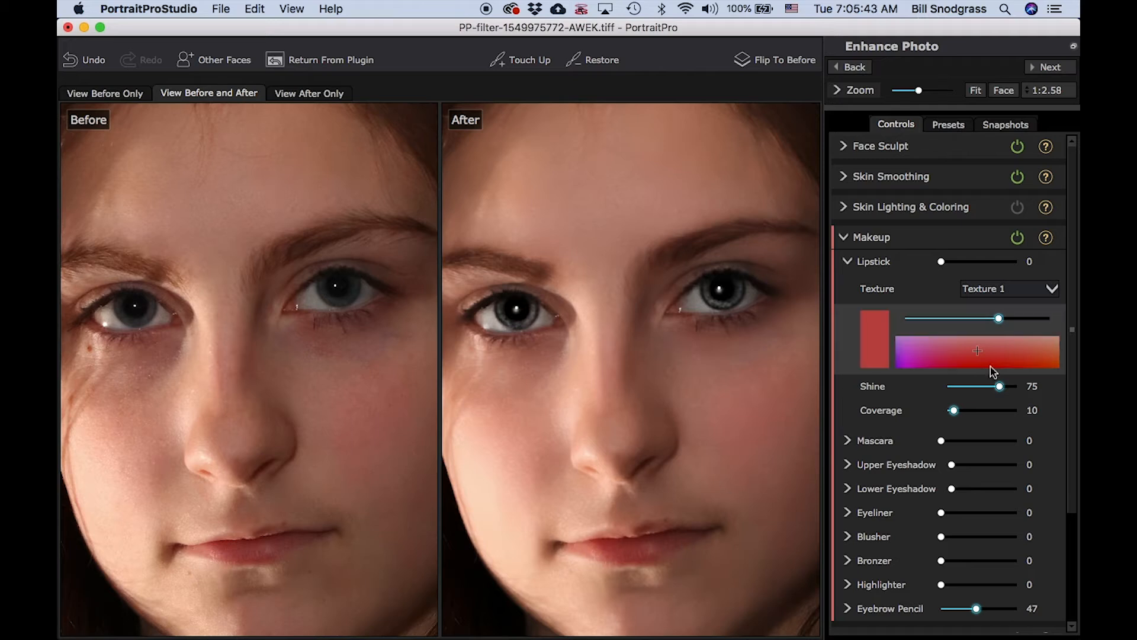
Try Lipstick at 76 with Texture 3 and Texture 4, and set Lipstick back to 0
drag(946, 262, 999, 262)
click(1019, 291)
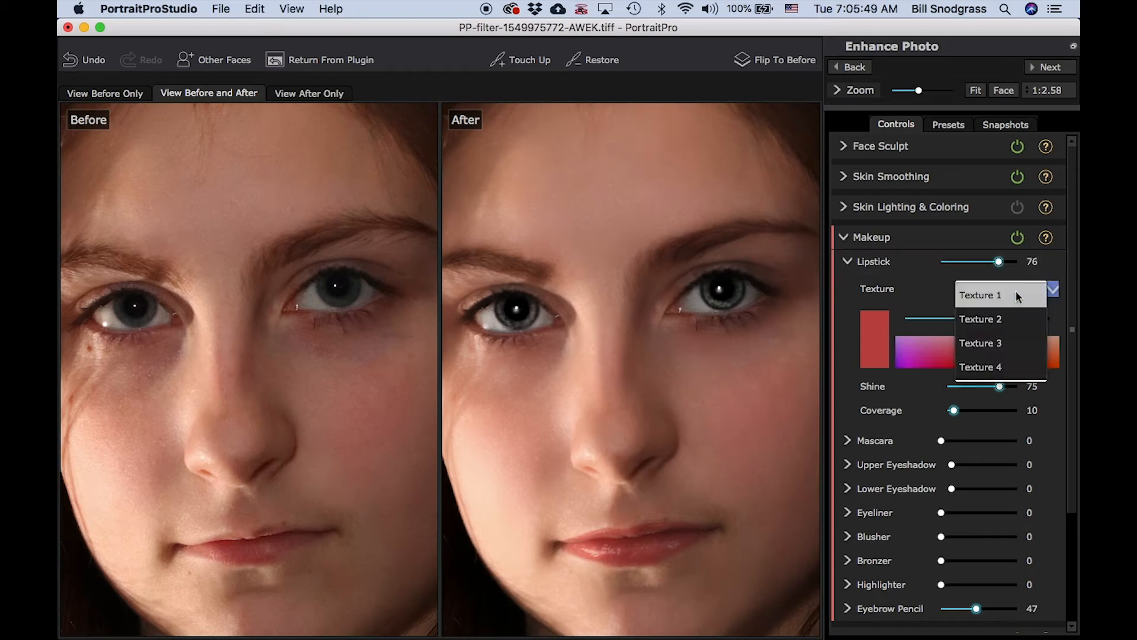
click(1014, 342)
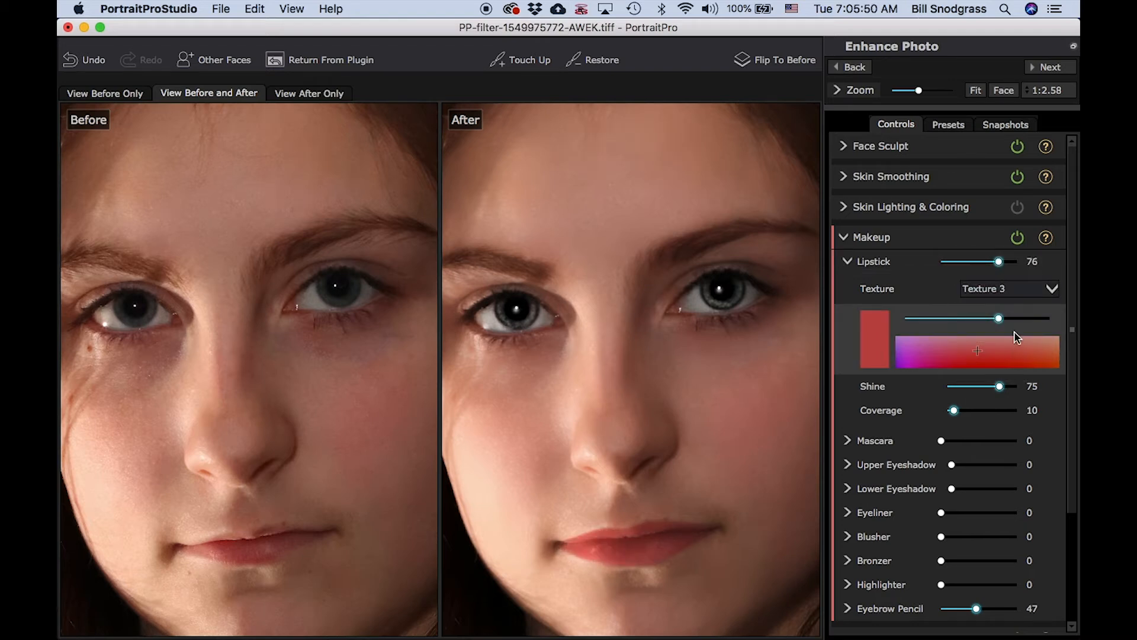
click(1016, 290)
click(1023, 321)
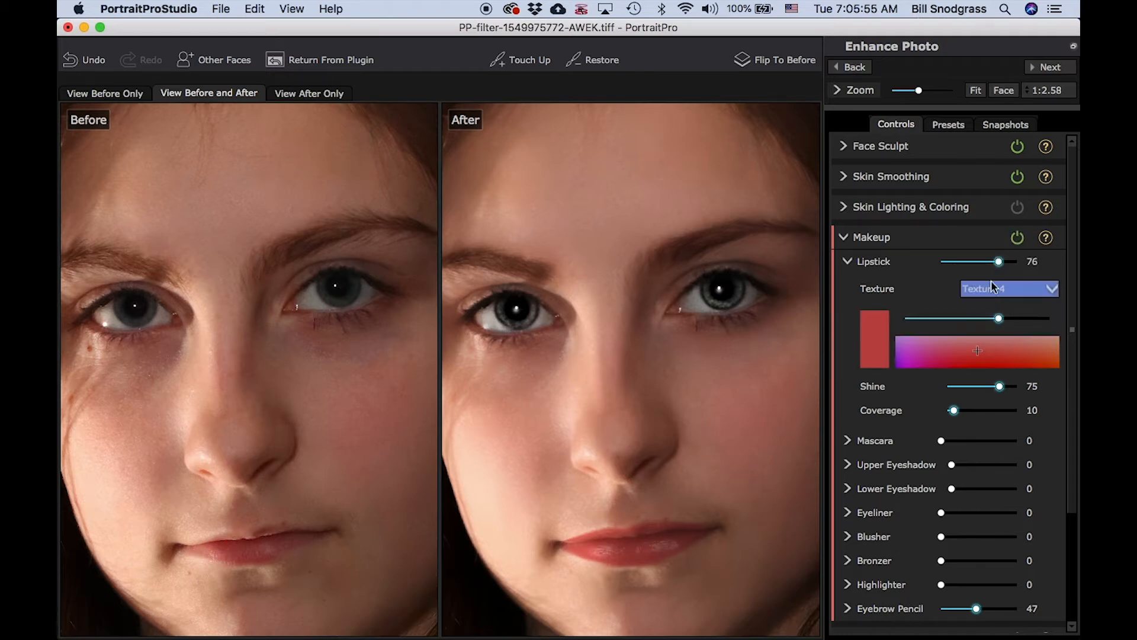
drag(999, 261, 928, 264)
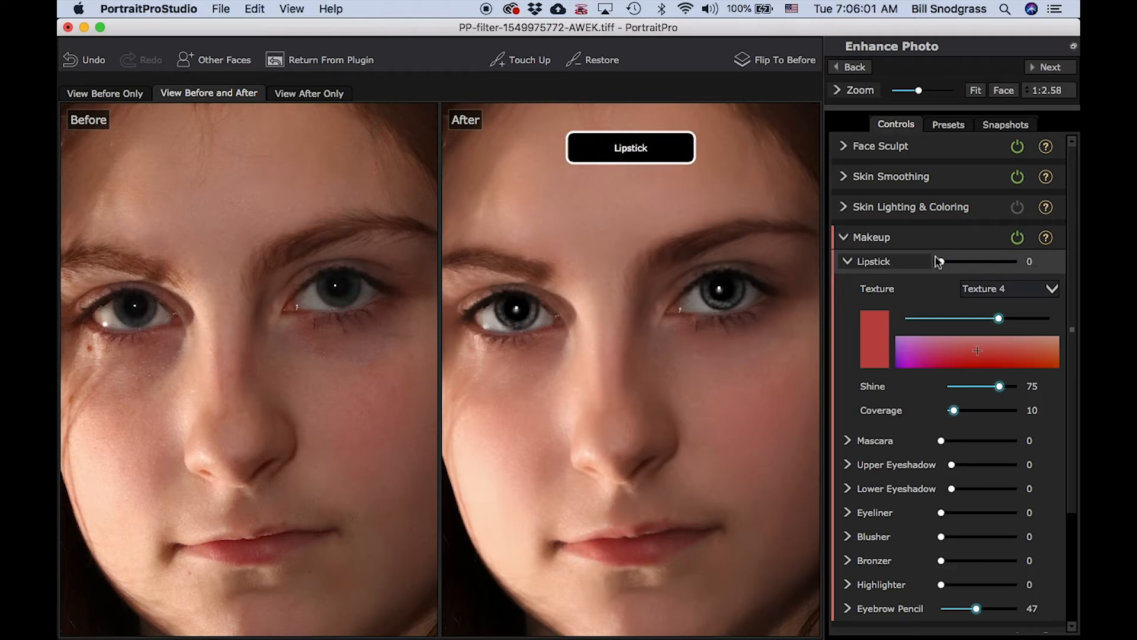
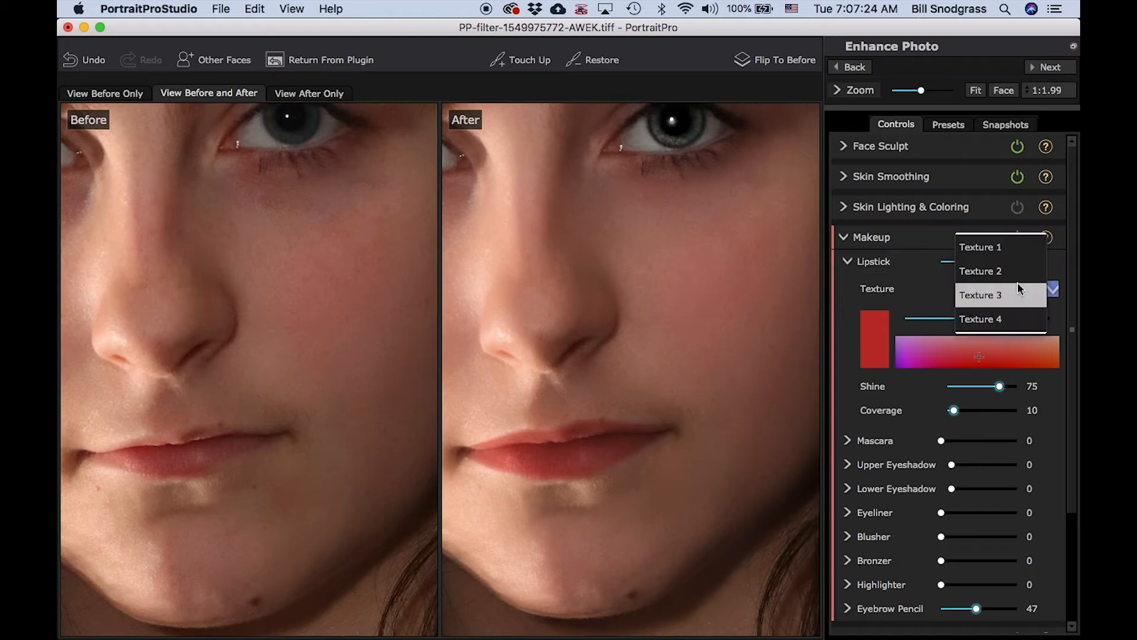
Try Texture 2 for the lipstick, and set the lipstick texture to Texture 1
click(1020, 268)
click(1014, 292)
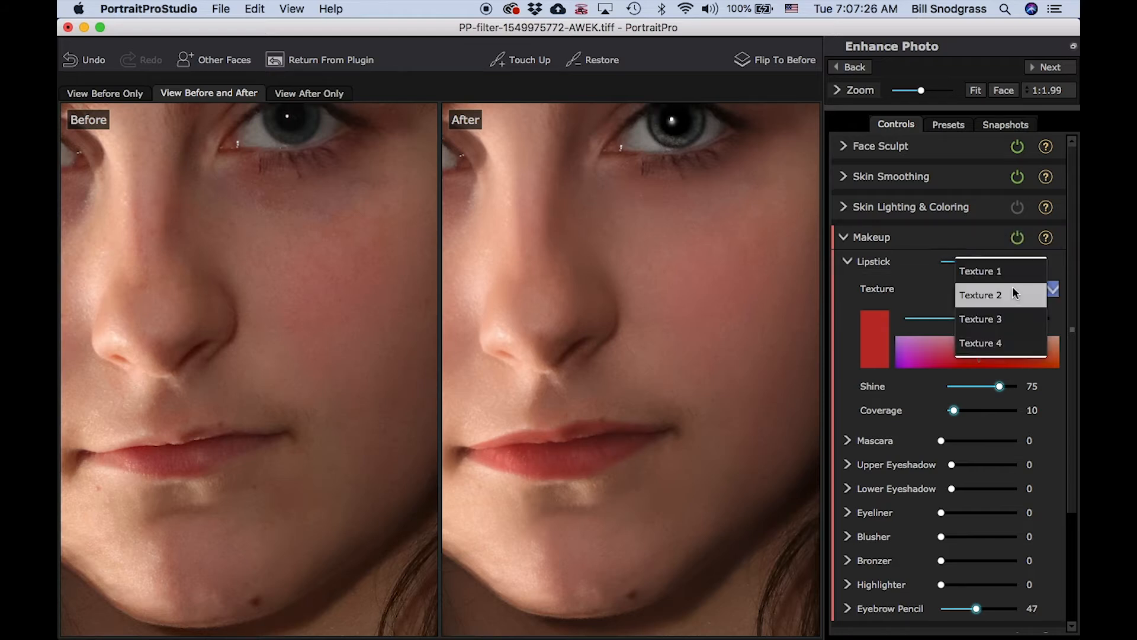
click(1015, 276)
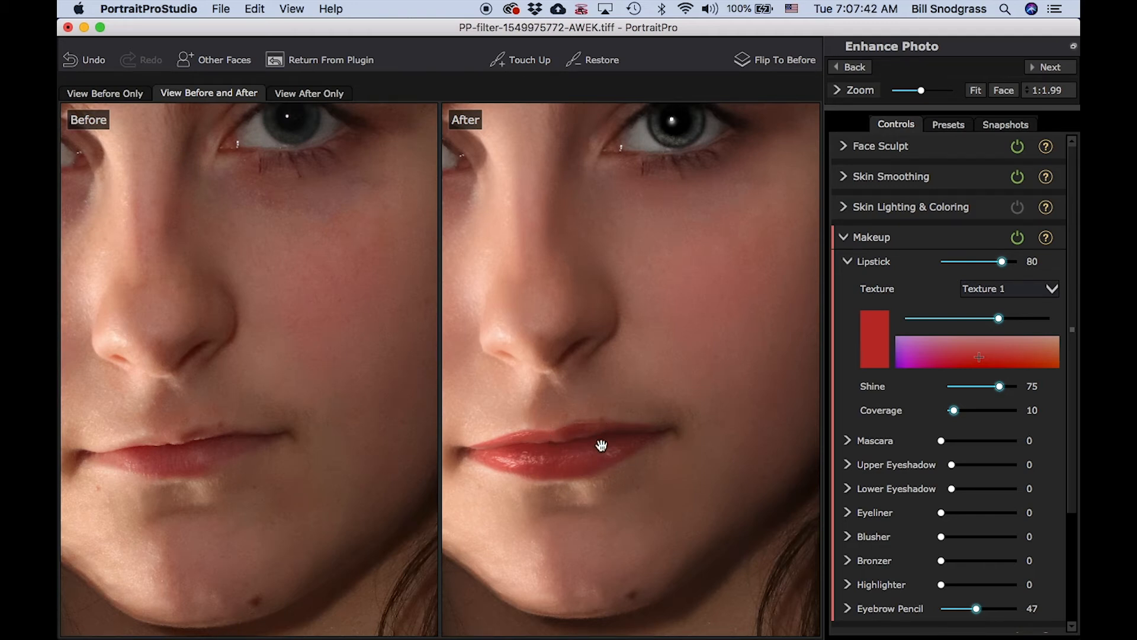
scroll(594, 435, up, 5)
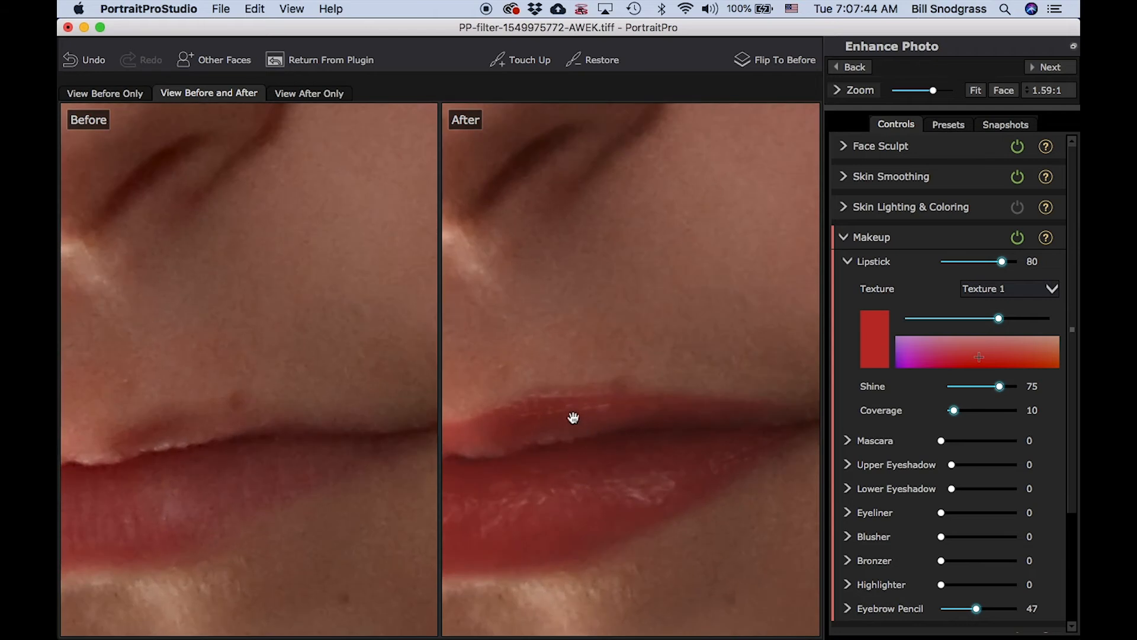
Raise the peak of the upper-lip outline in the Before view to extend the lipstick's upper edge, and check both sides of the lips
mouse_move(160, 441)
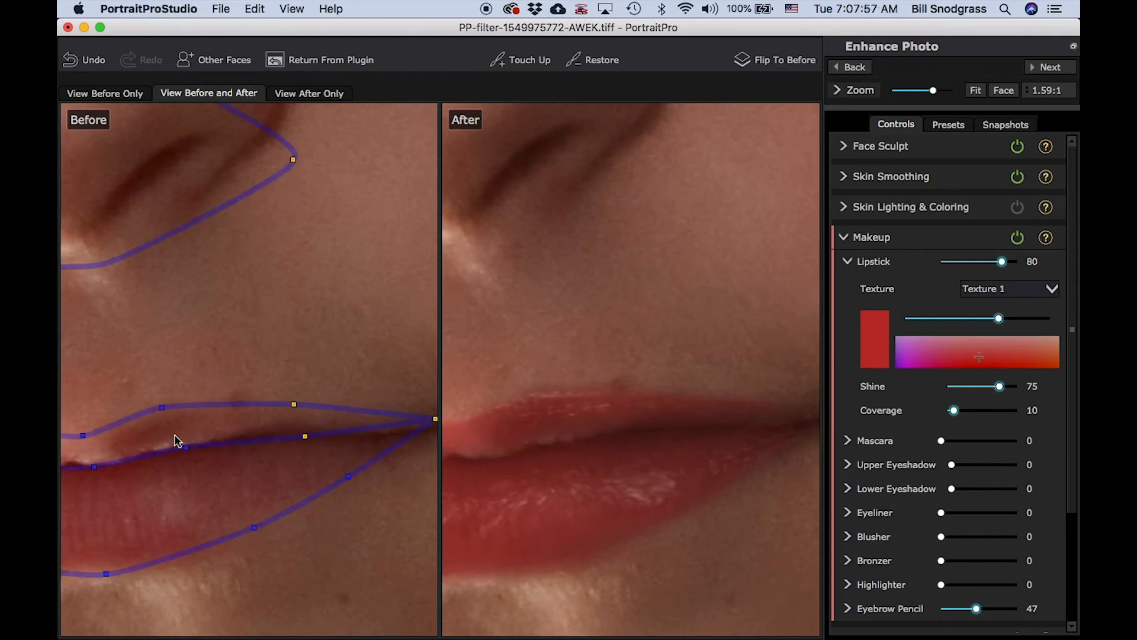
drag(164, 415, 166, 397)
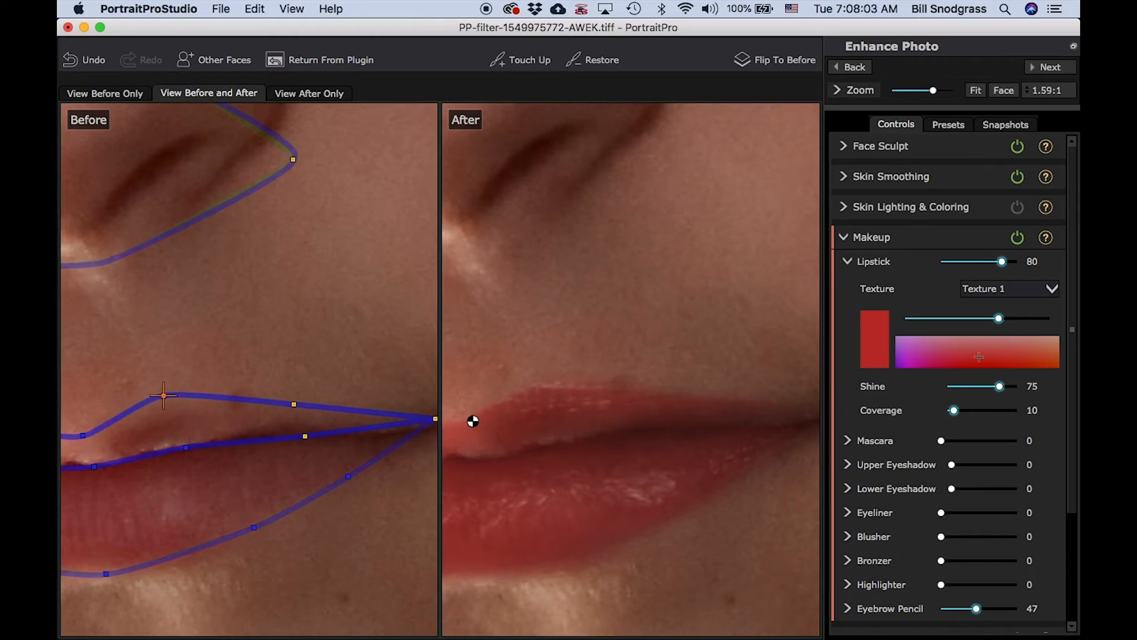
drag(531, 377, 829, 345)
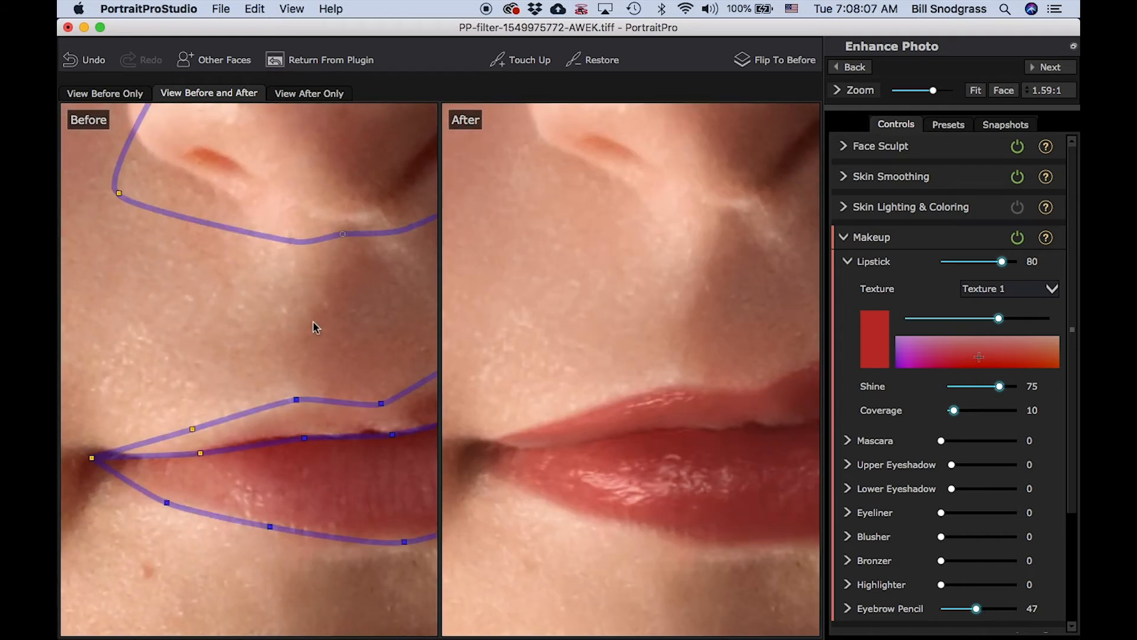
drag(664, 305, 532, 303)
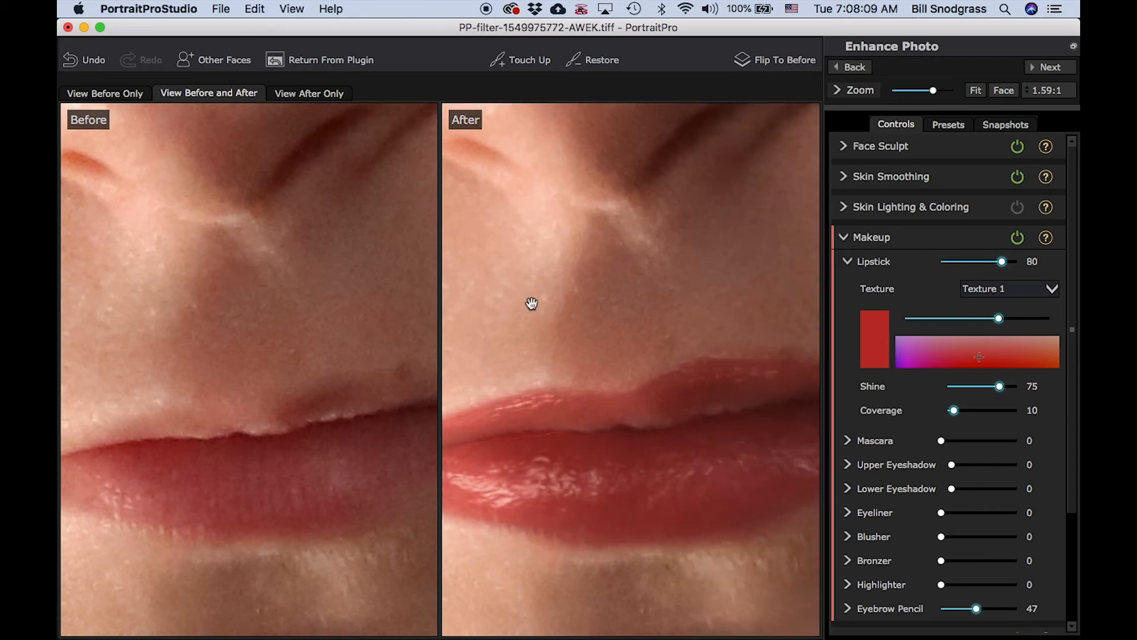
drag(164, 403, 160, 398)
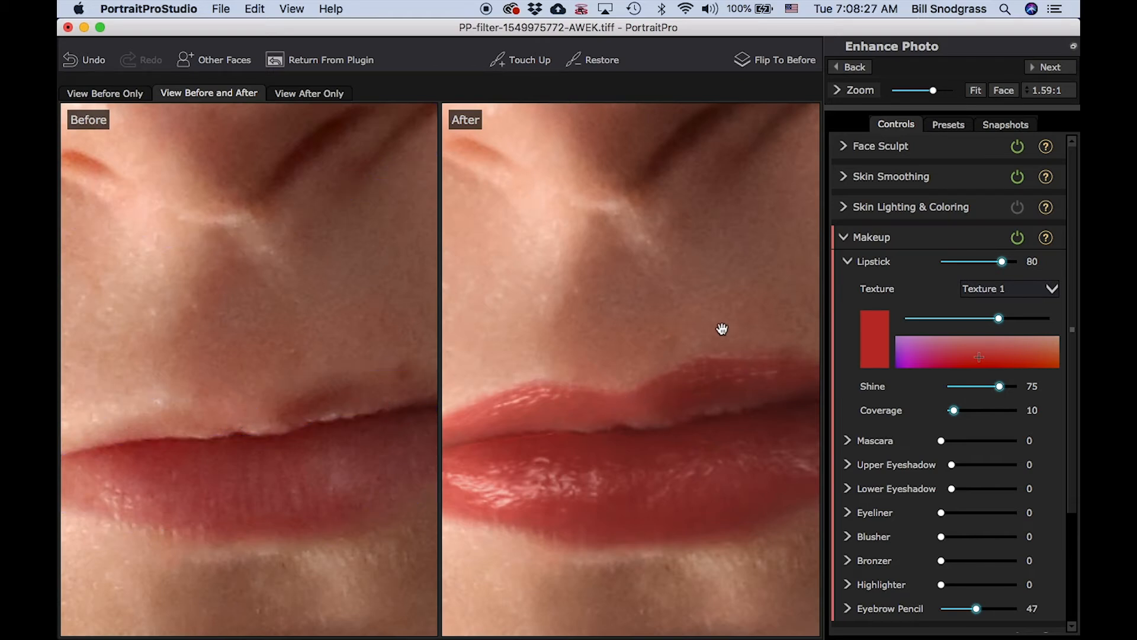
scroll(683, 335, down, 5)
scroll(669, 402, down, 3)
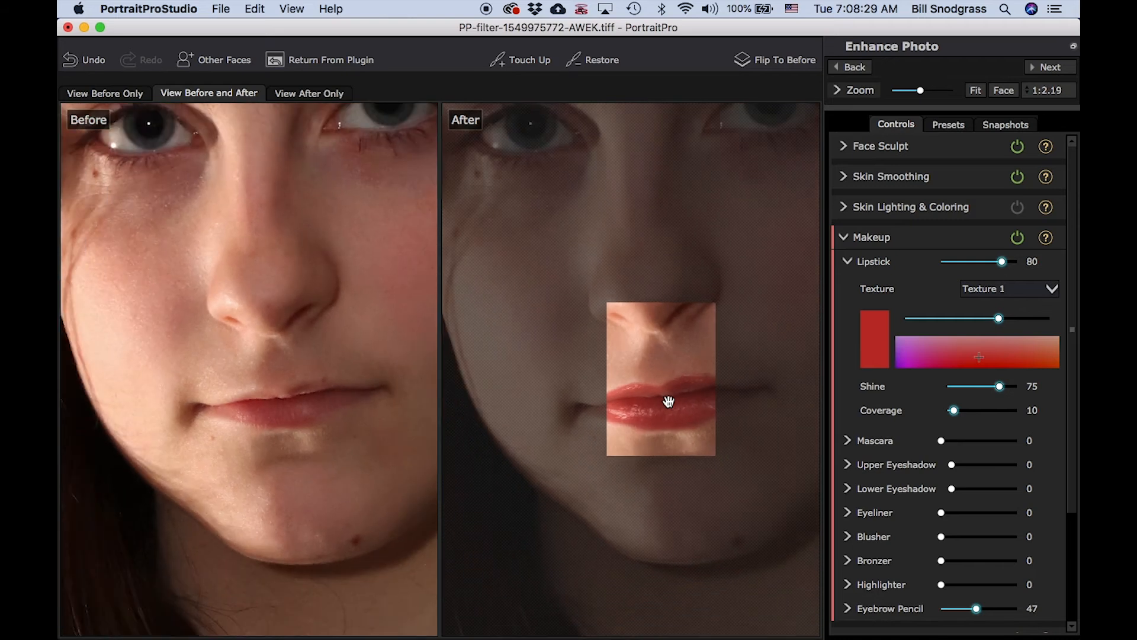
Apply mascara with the False Eyelashes Bold application, dismissing the mascara placement tip
click(847, 261)
click(848, 289)
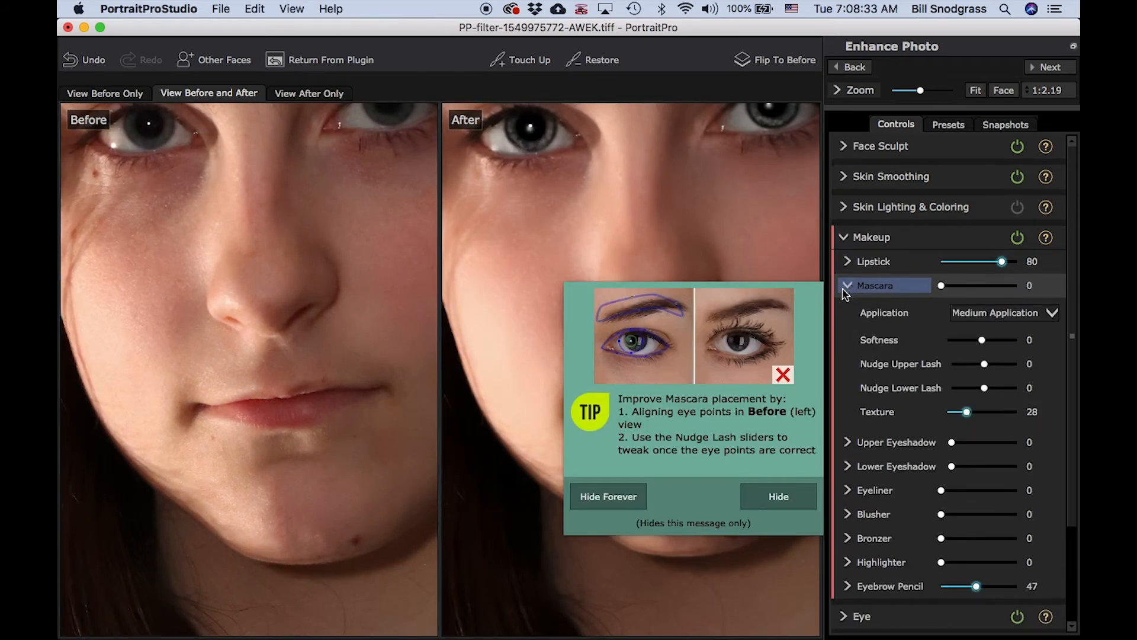
click(770, 498)
scroll(699, 462, up, 3)
scroll(681, 448, down, 2)
drag(665, 202, 686, 508)
drag(581, 447, 632, 460)
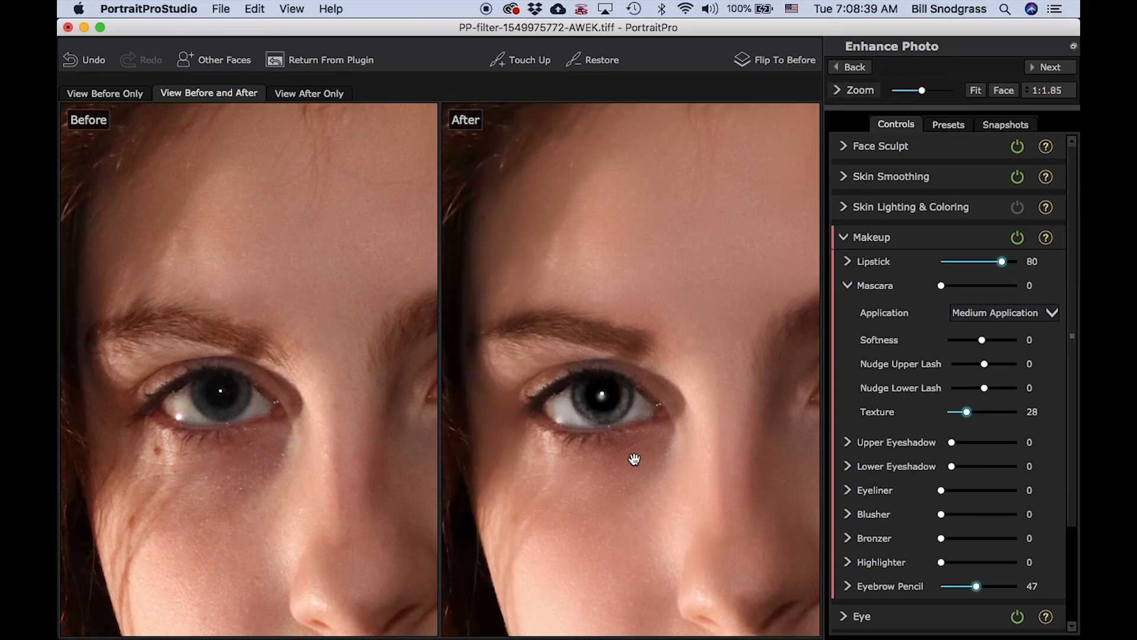
click(995, 312)
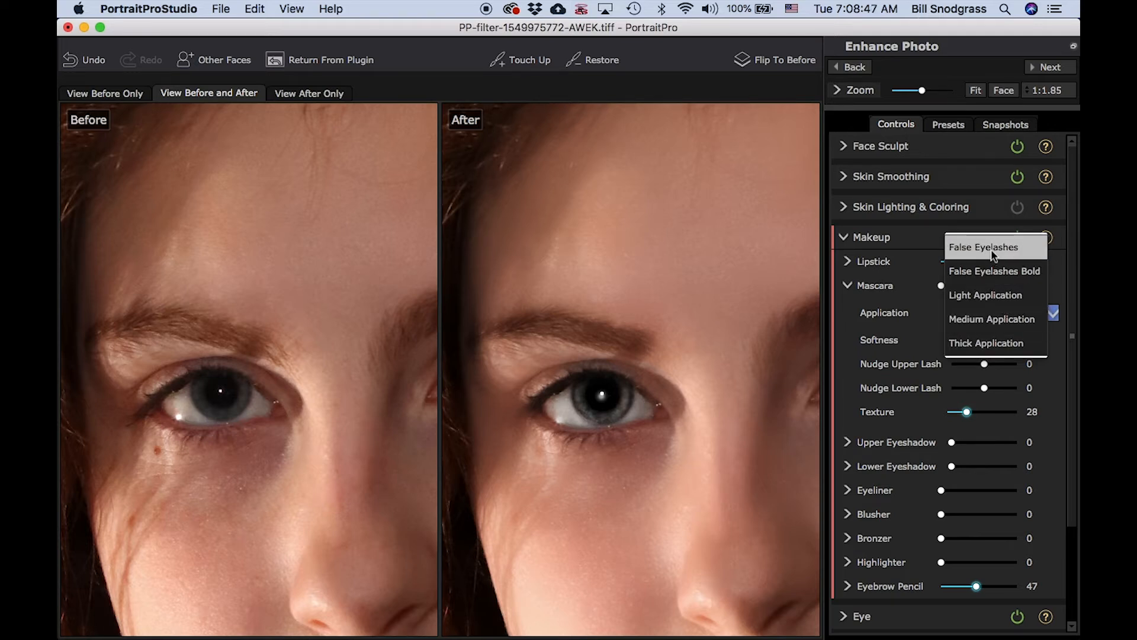
click(996, 272)
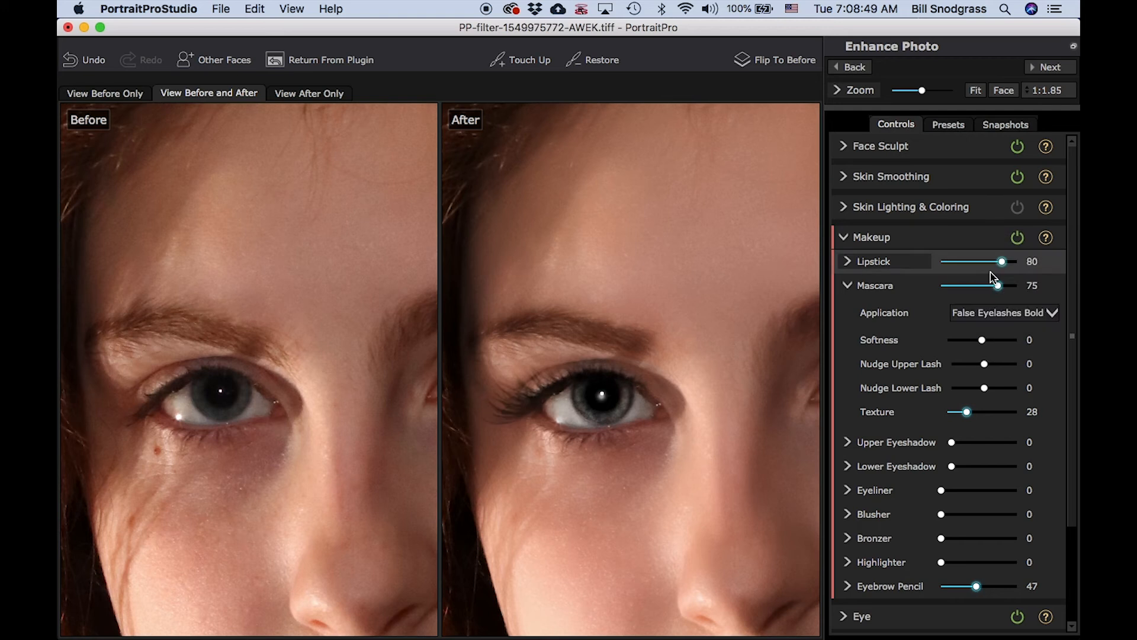
Compare the lashes on the eyes and set the mascara's Nudge Lower Lash to 51
drag(770, 431, 655, 435)
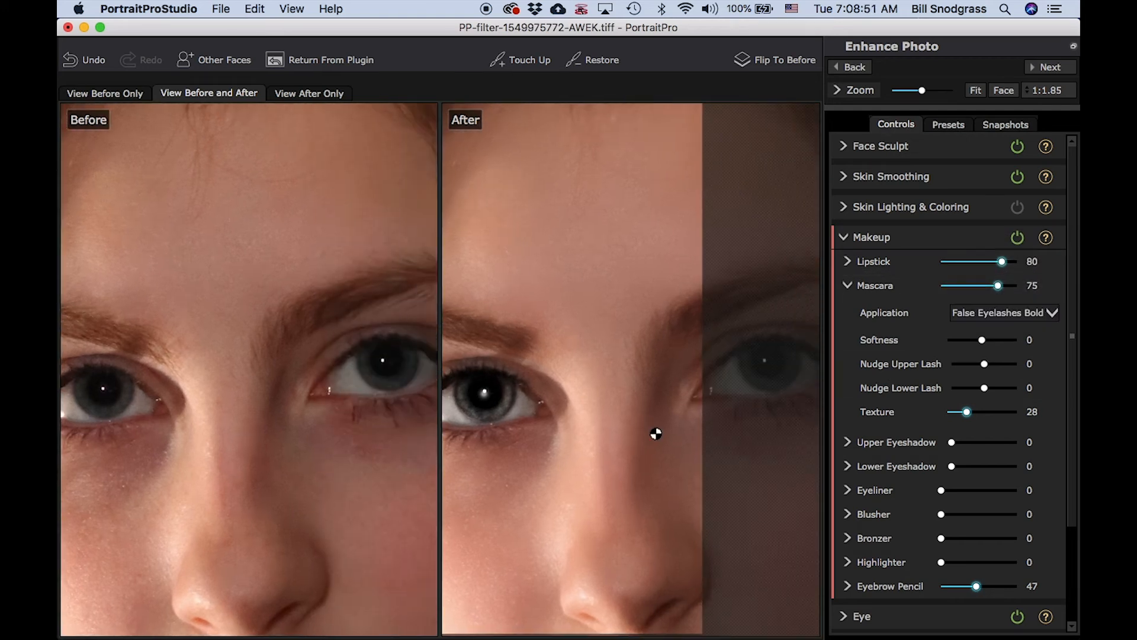
drag(563, 446, 703, 398)
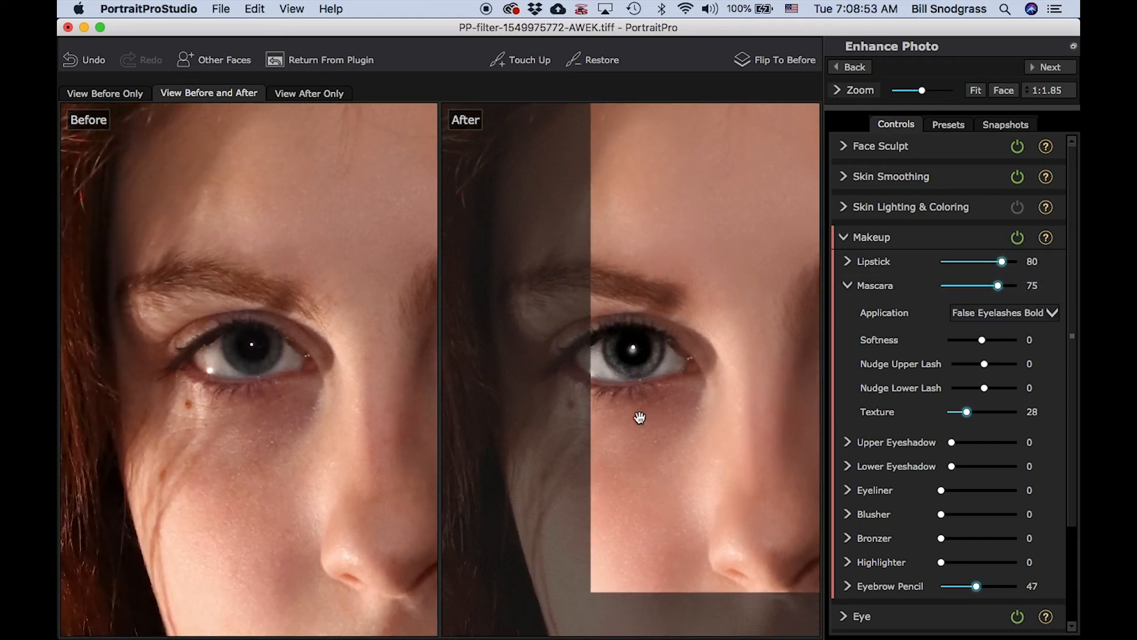
scroll(596, 409, up, 5)
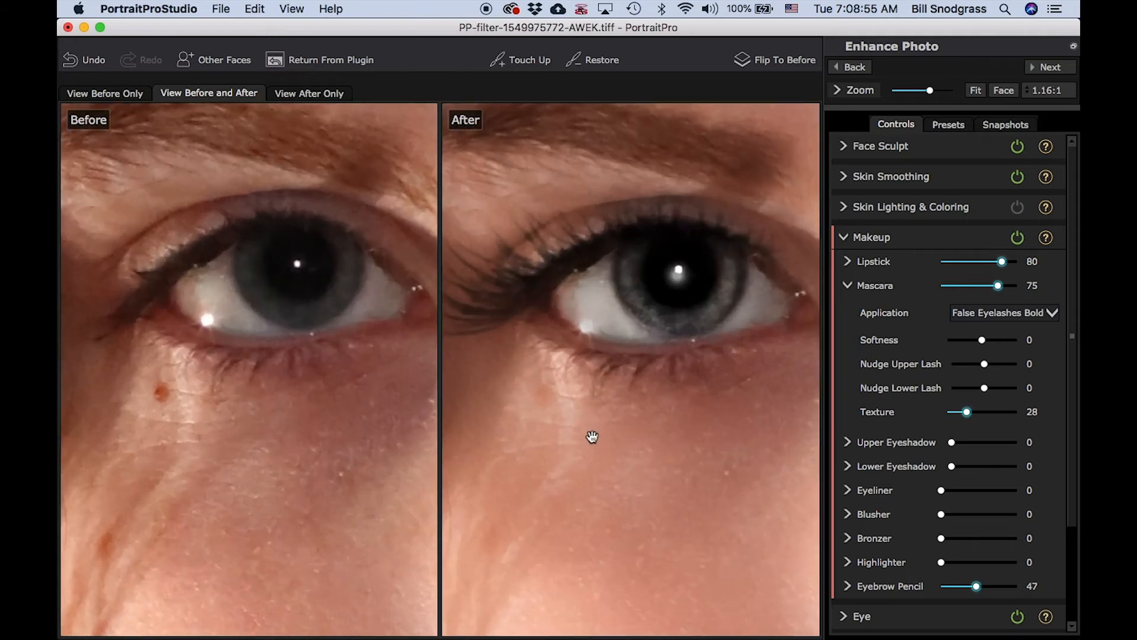
scroll(569, 356, down, 1)
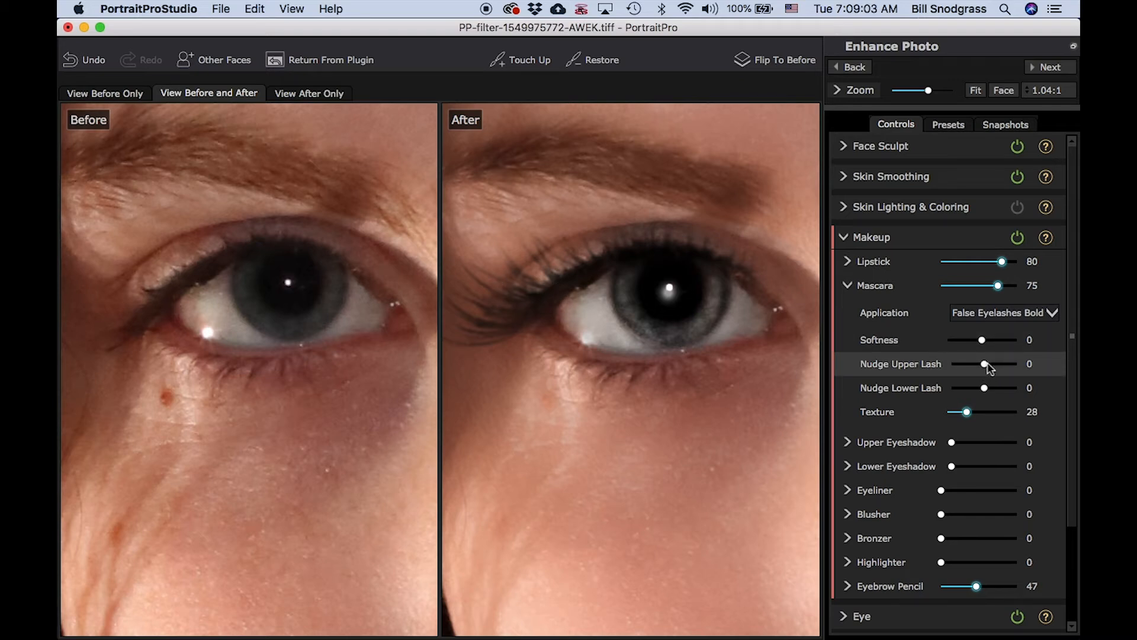
drag(992, 366, 1000, 392)
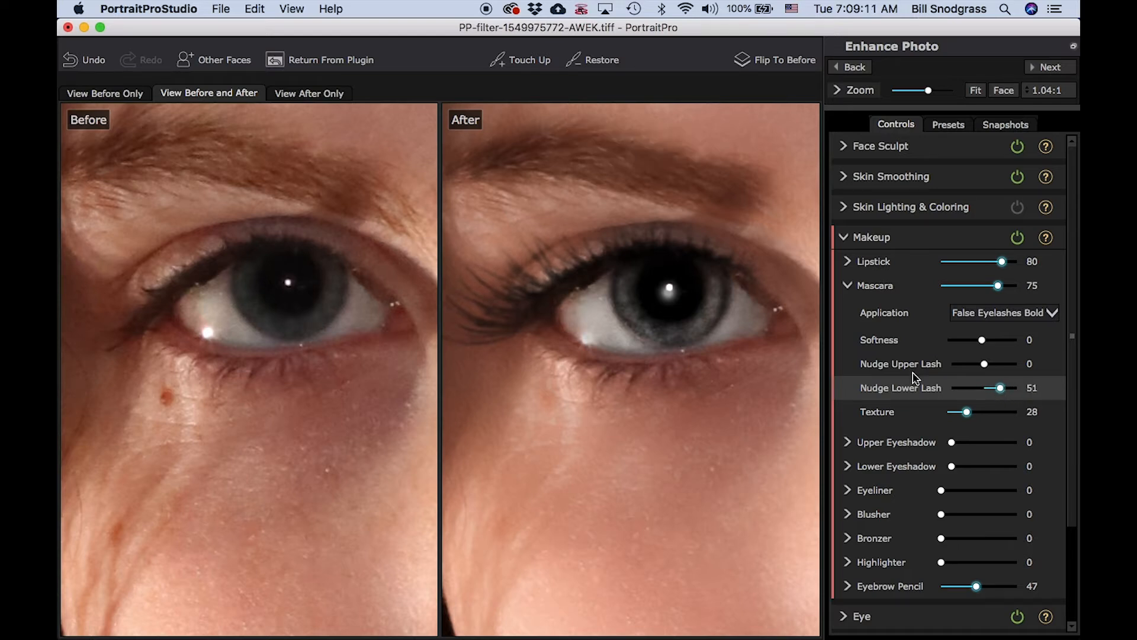
mouse_move(133, 290)
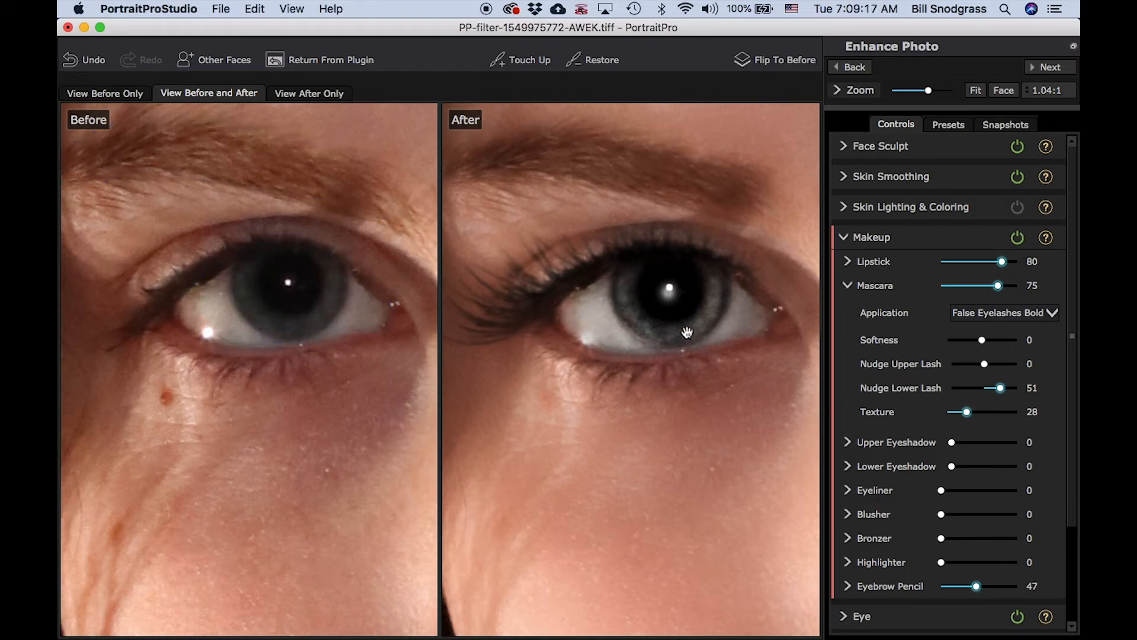
Set the mascara's Texture to 16 and Softness to 49, and check the whole face
scroll(696, 406, down, 3)
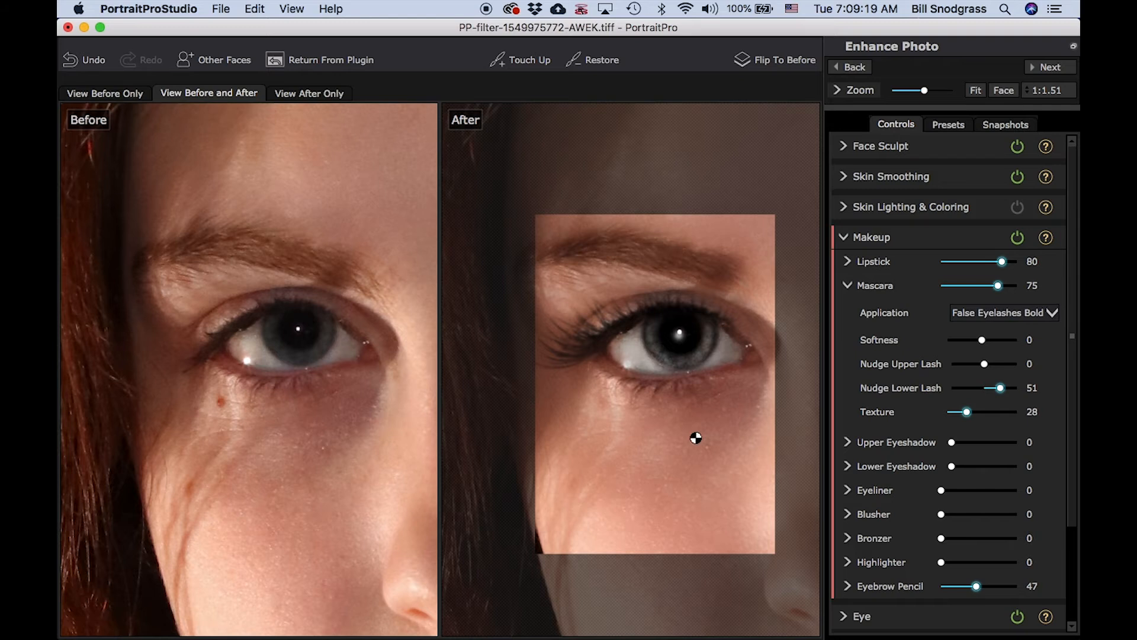
scroll(754, 421, down, 2)
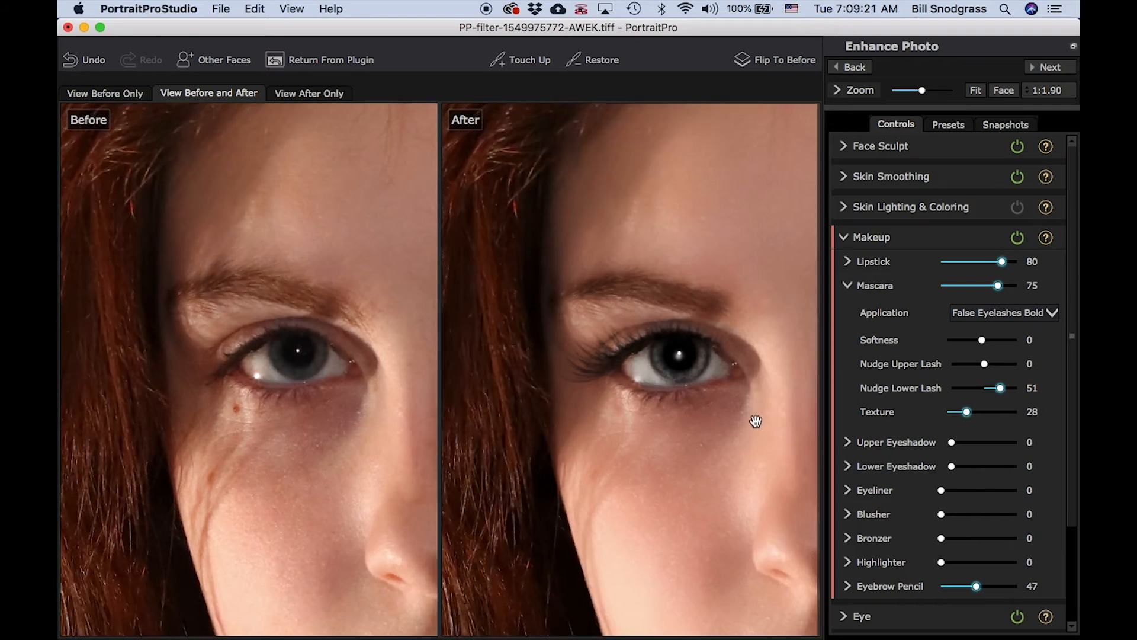
drag(756, 422, 614, 411)
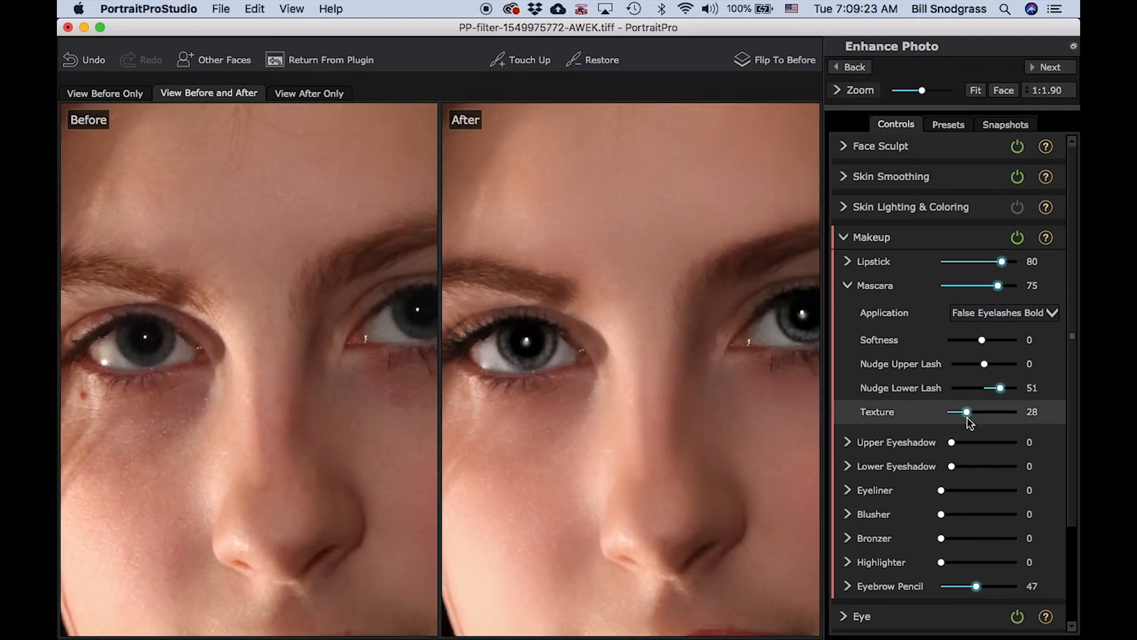
mouse_move(967, 412)
mouse_down()
mouse_move(1014, 413)
mouse_move(960, 416)
mouse_up()
drag(986, 341, 1000, 341)
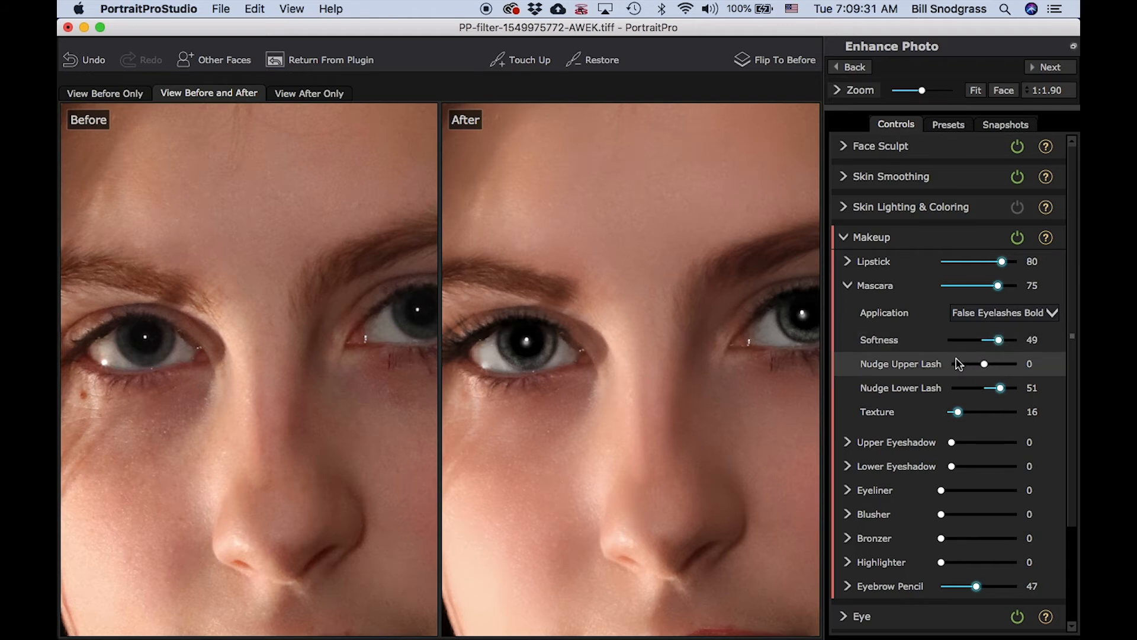
scroll(529, 339, up, 2)
scroll(529, 340, down, 5)
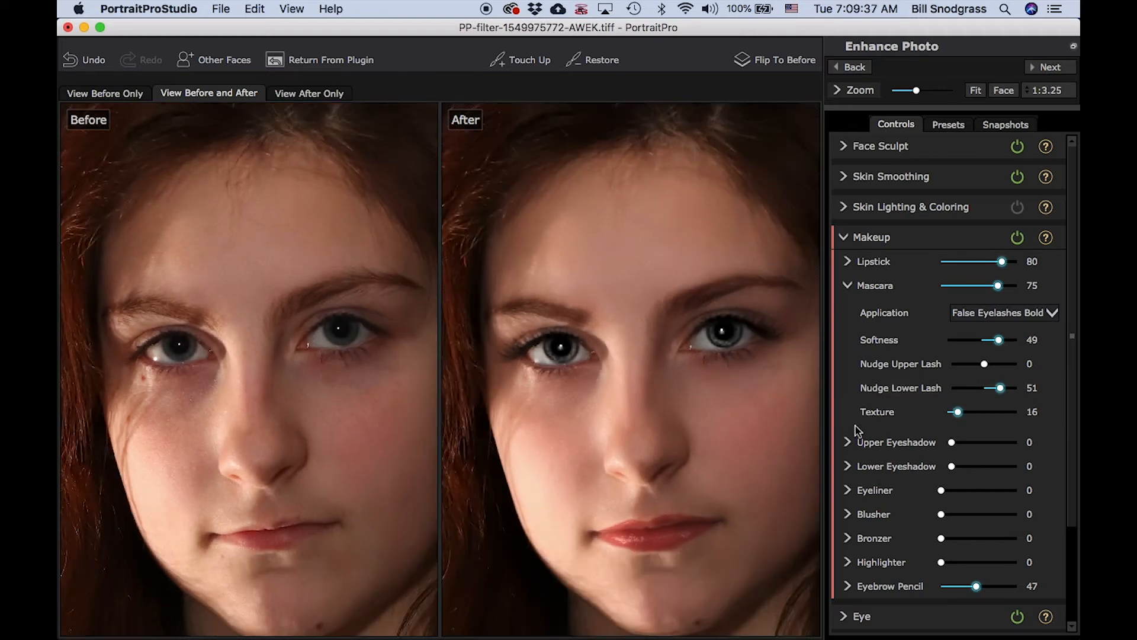
Apply Upper Eyeshadow at 80, dismissing the tip about makeup showing through hair
click(845, 442)
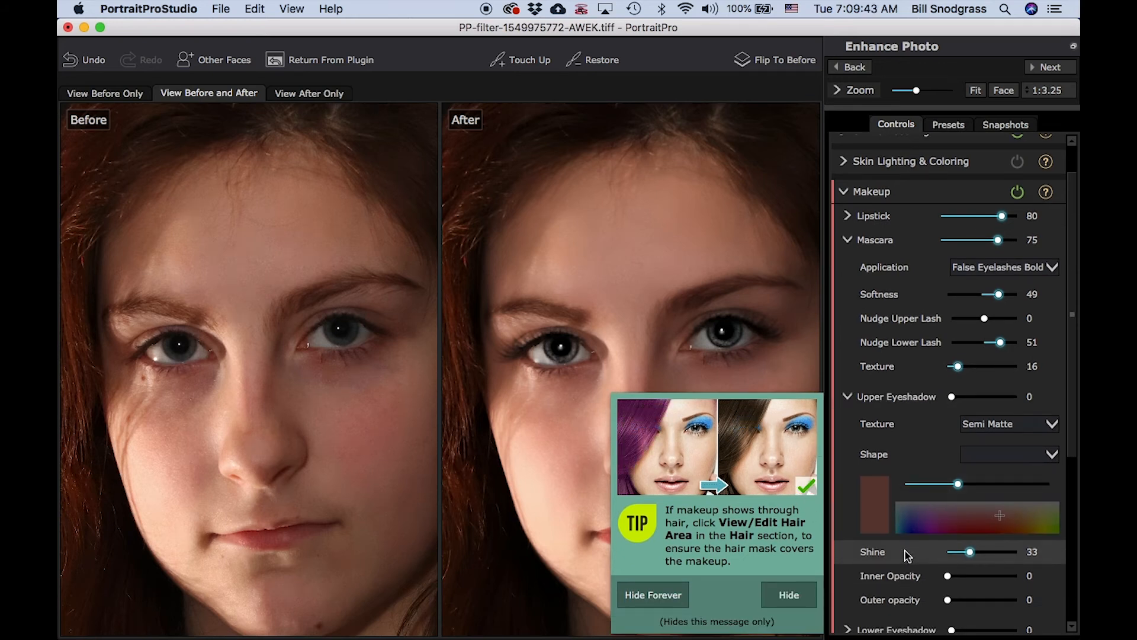
scroll(846, 490, down, 3)
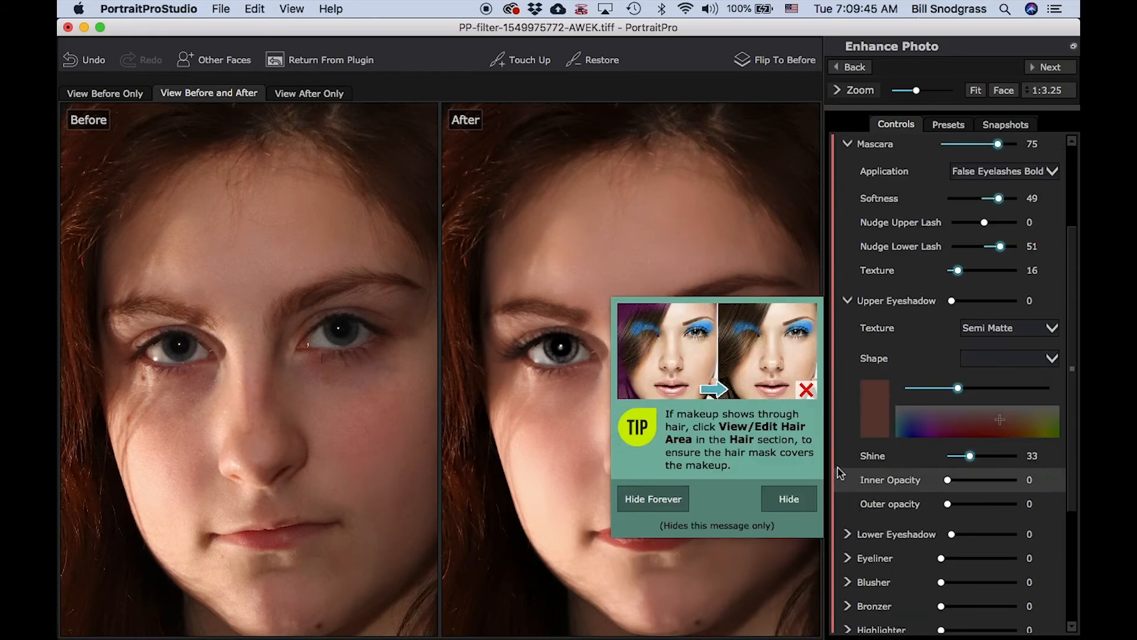
click(785, 495)
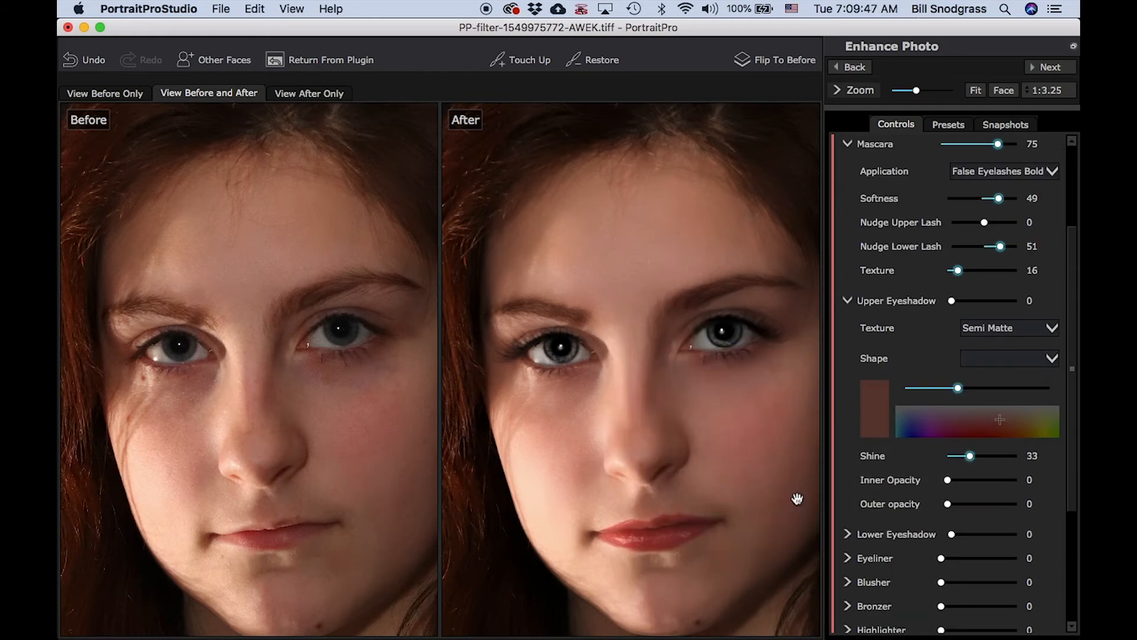
scroll(641, 351, up, 2)
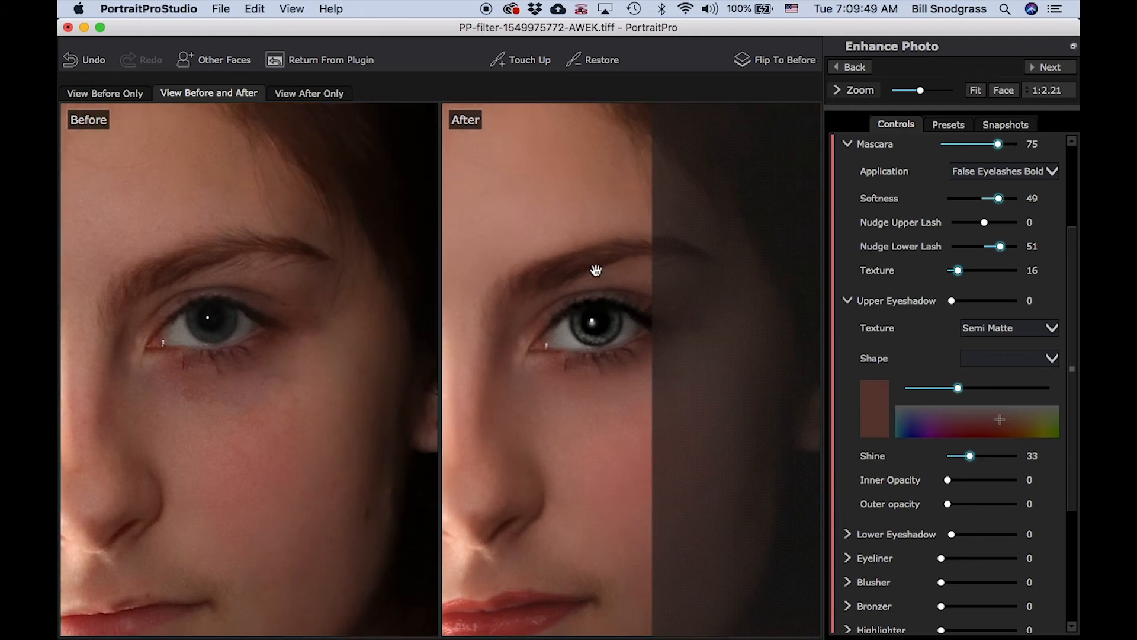
scroll(633, 281, up, 2)
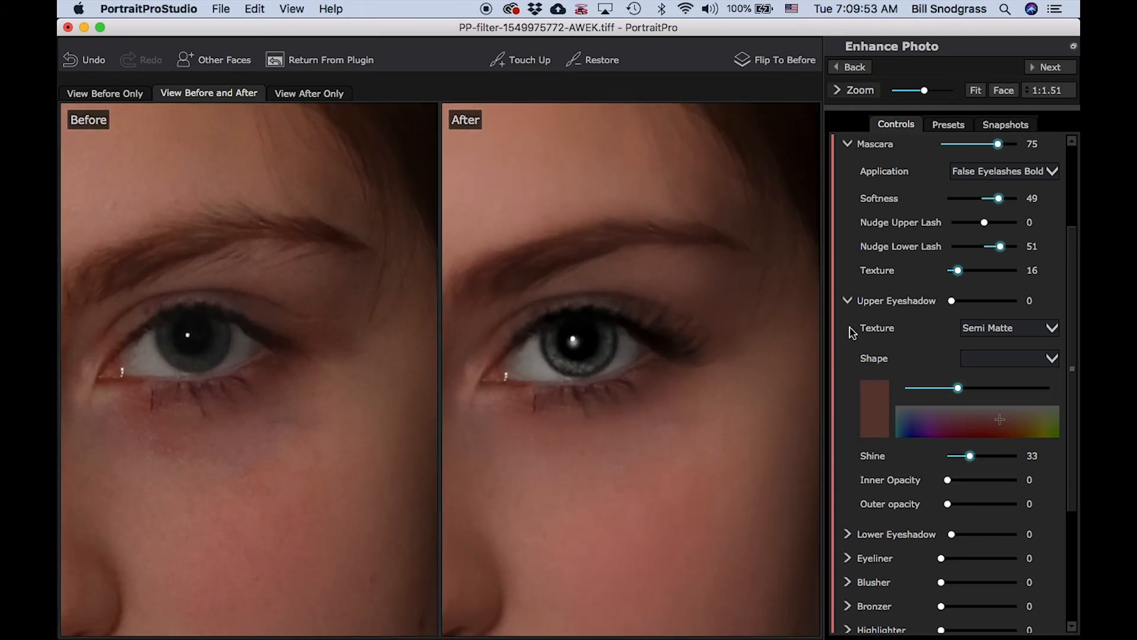
drag(955, 304, 1006, 310)
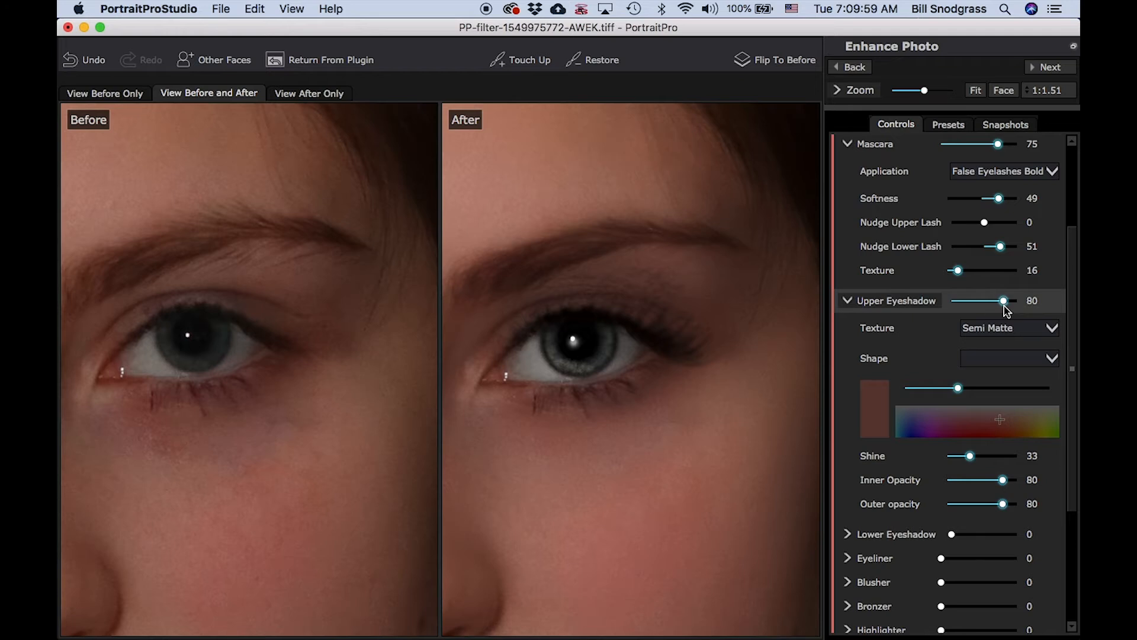
Set the upper eyeshadow's Shine to 42, Inner Opacity to 63 and Outer opacity to 96, and darken its colour slightly
mouse_move(975, 458)
mouse_down()
mouse_move(1021, 457)
mouse_move(969, 459)
mouse_up()
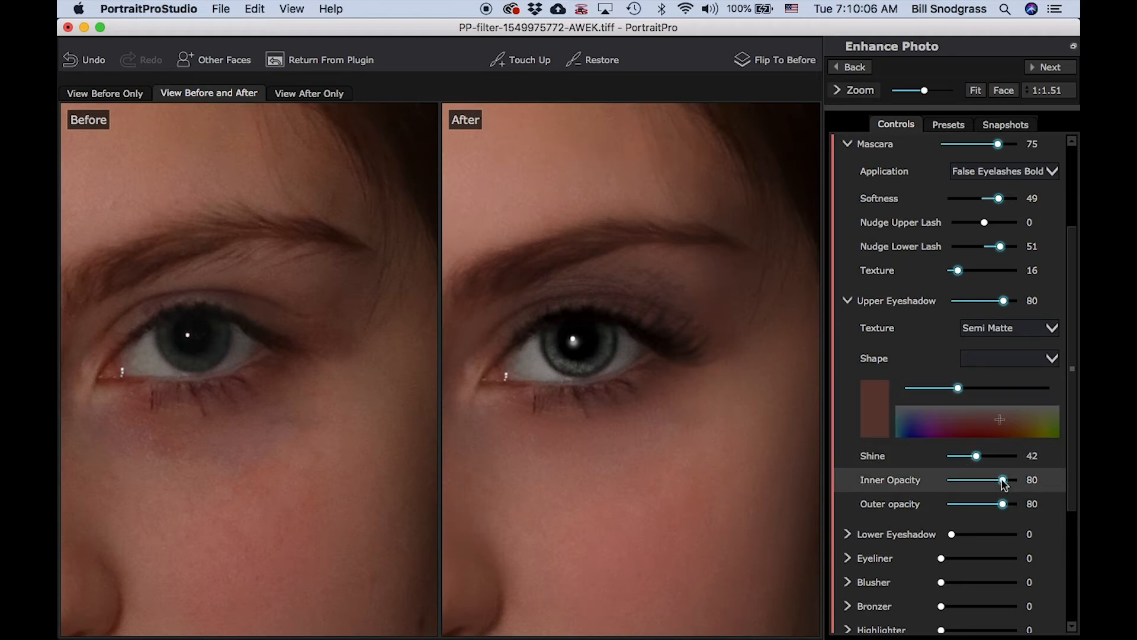
drag(1004, 484, 1015, 507)
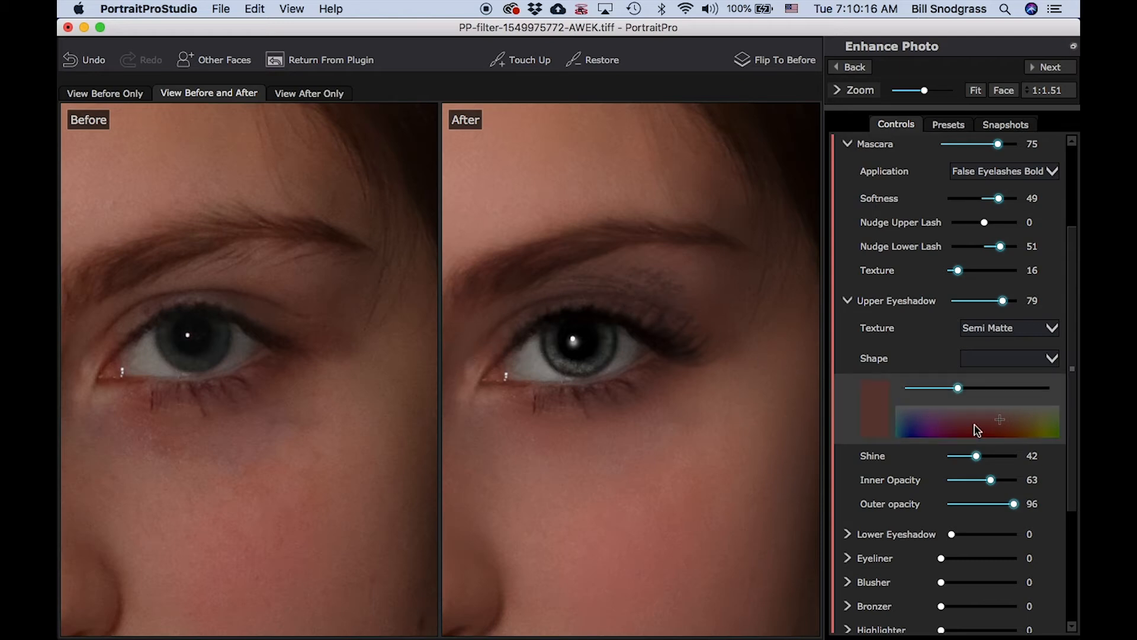
drag(966, 386, 982, 388)
Compare the Shimmer, Matte and Semi Matte textures on the upper eyeshadow, and choose Shimmer
click(1051, 330)
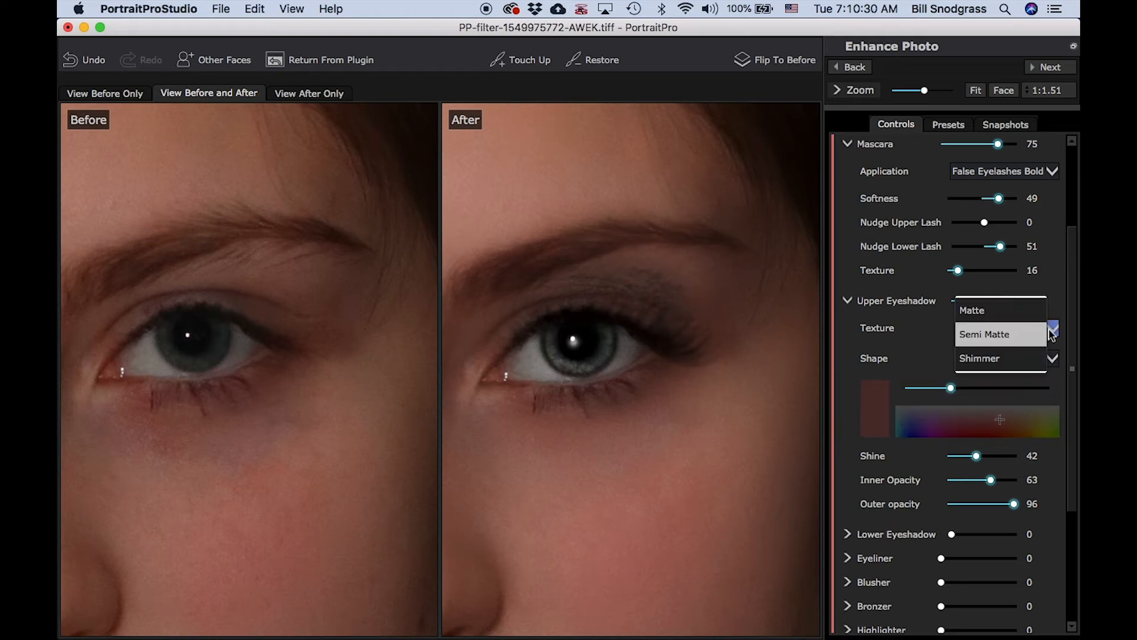
click(1032, 359)
click(1052, 328)
click(983, 287)
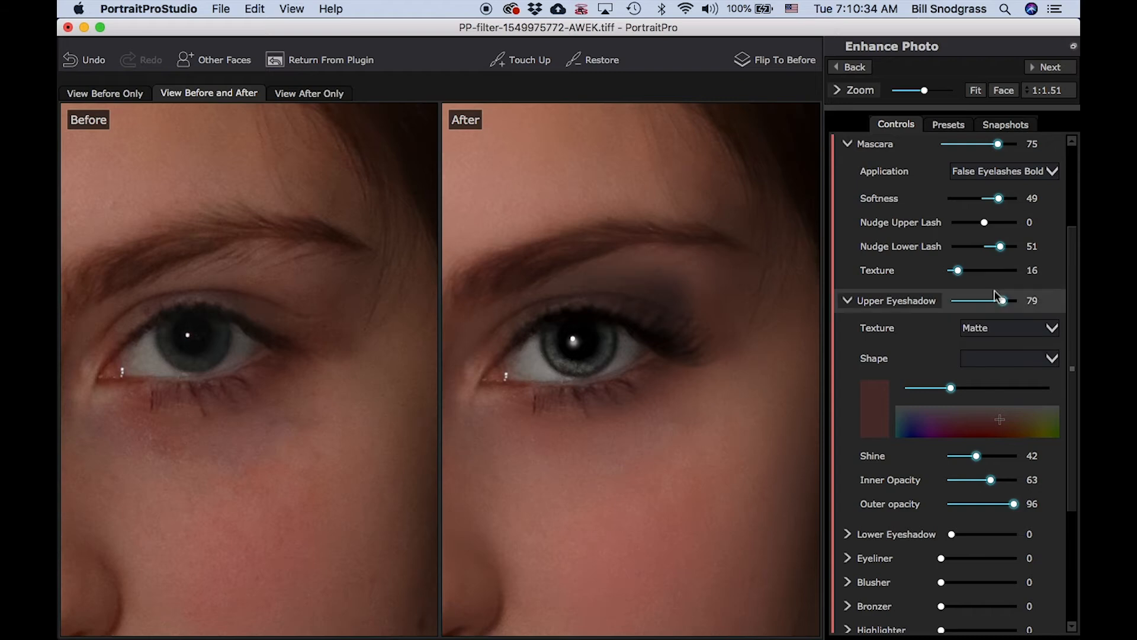
click(1052, 329)
click(1029, 358)
click(1051, 329)
click(1007, 358)
scroll(756, 393, down, 2)
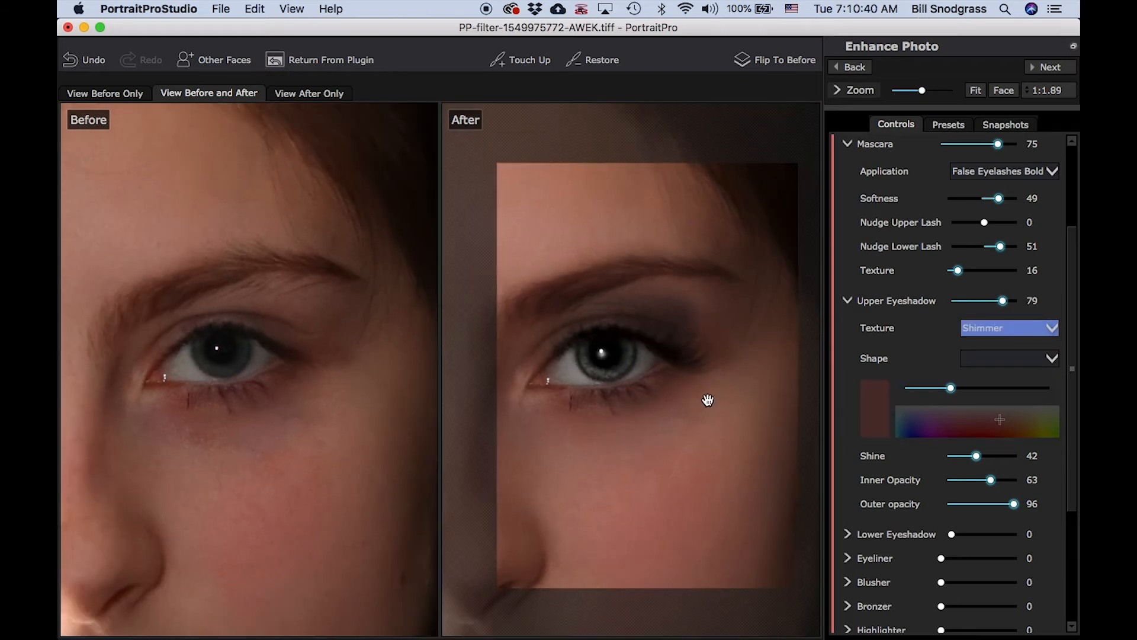
Darken the upper eyeshadow's colour to a near-black brown
drag(658, 464, 667, 382)
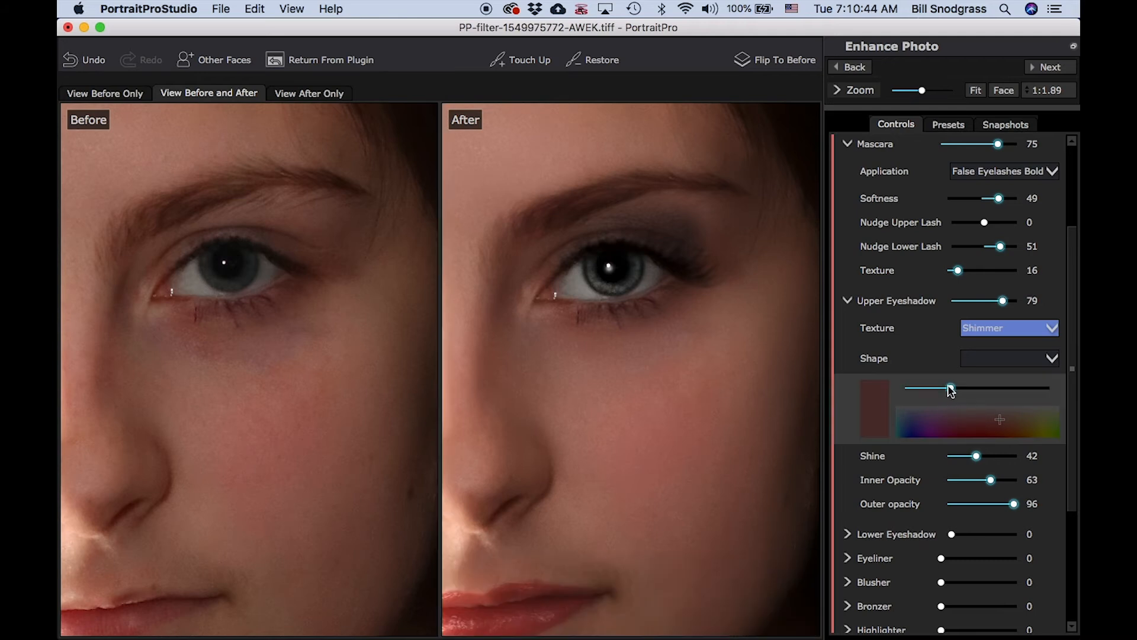
drag(952, 389, 929, 398)
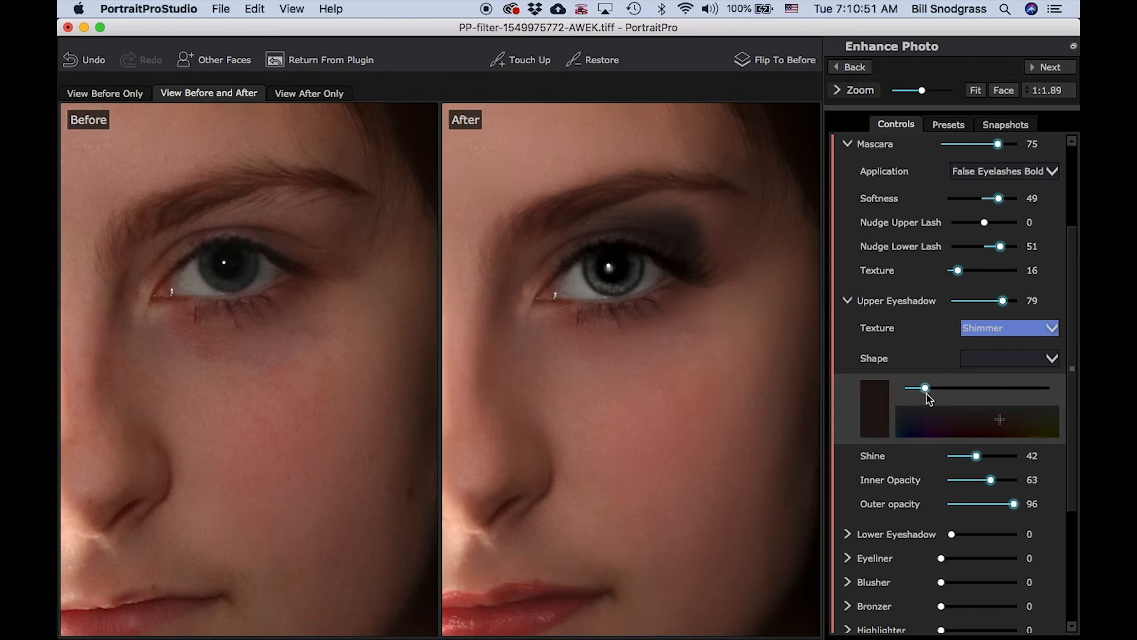
Try the Smokey, Full Crease, Almond and Haze shapes on the upper eyeshadow, and return to Smokey
click(1052, 360)
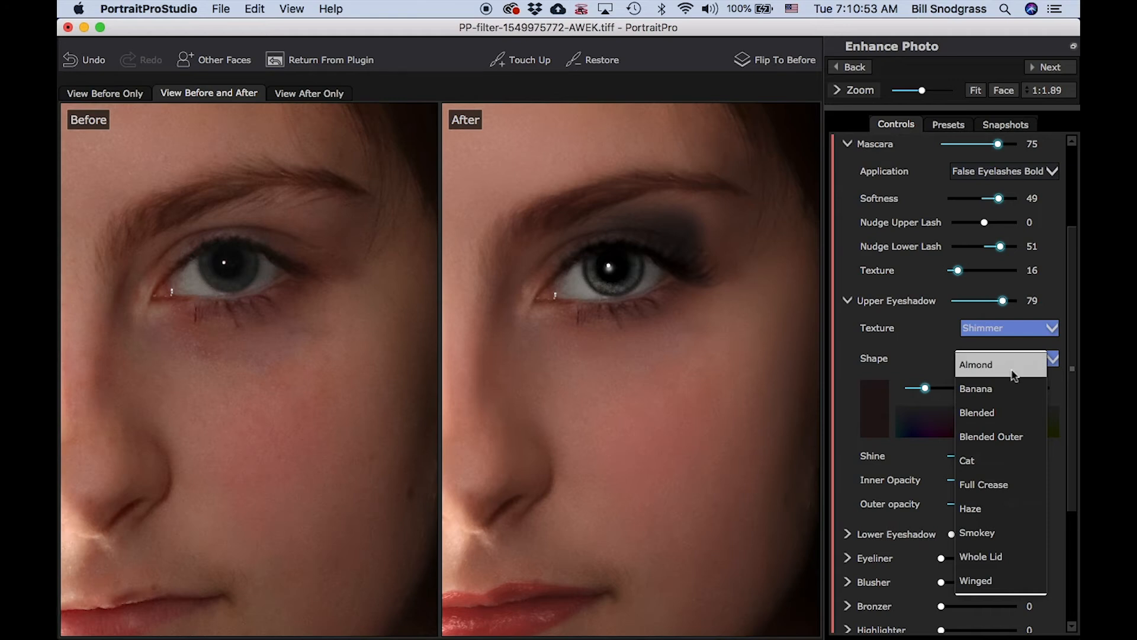
click(1025, 533)
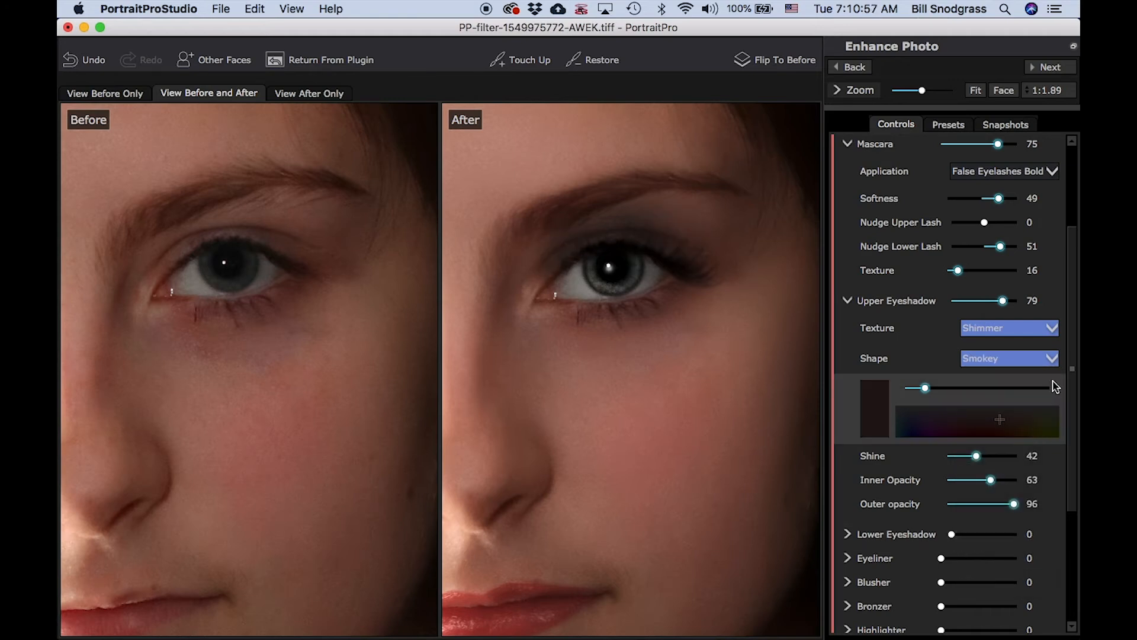
click(1043, 371)
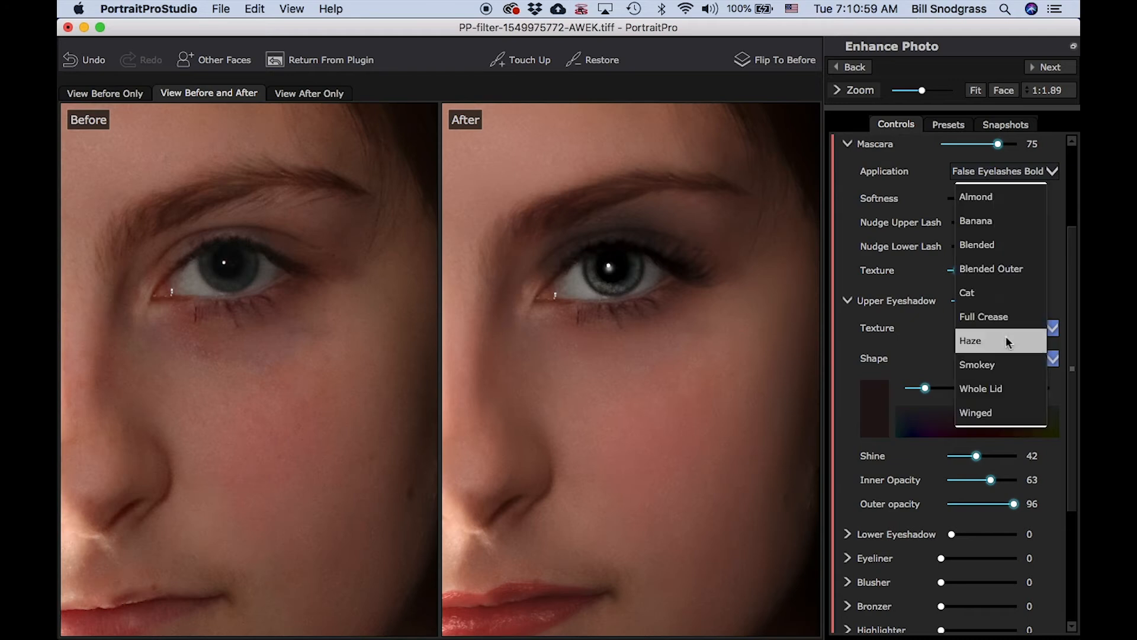
click(1004, 320)
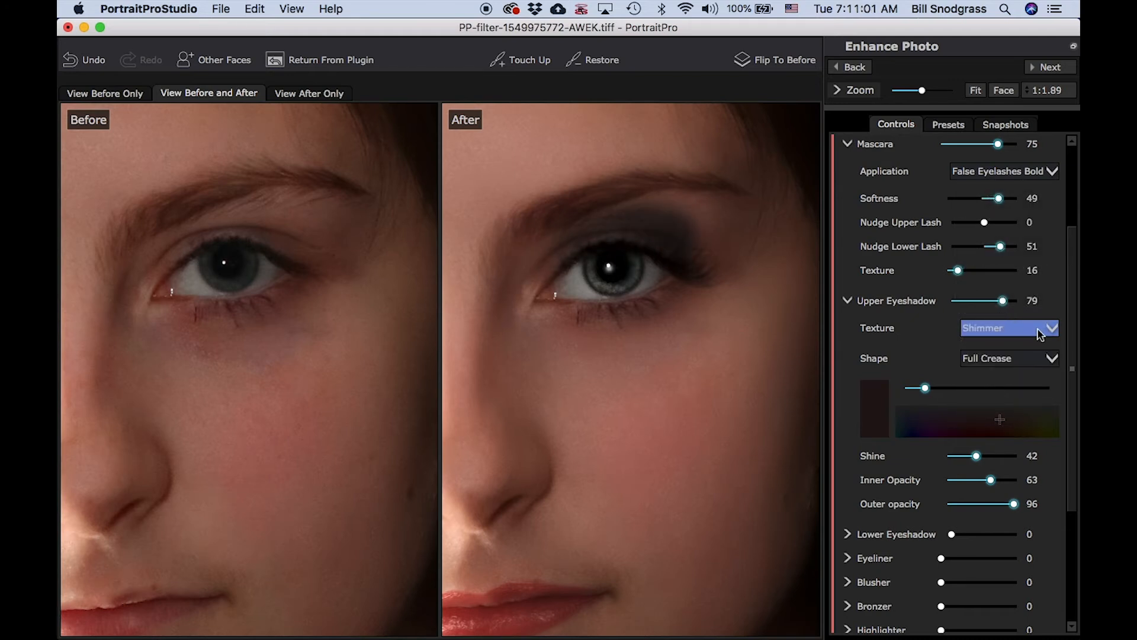
click(1043, 362)
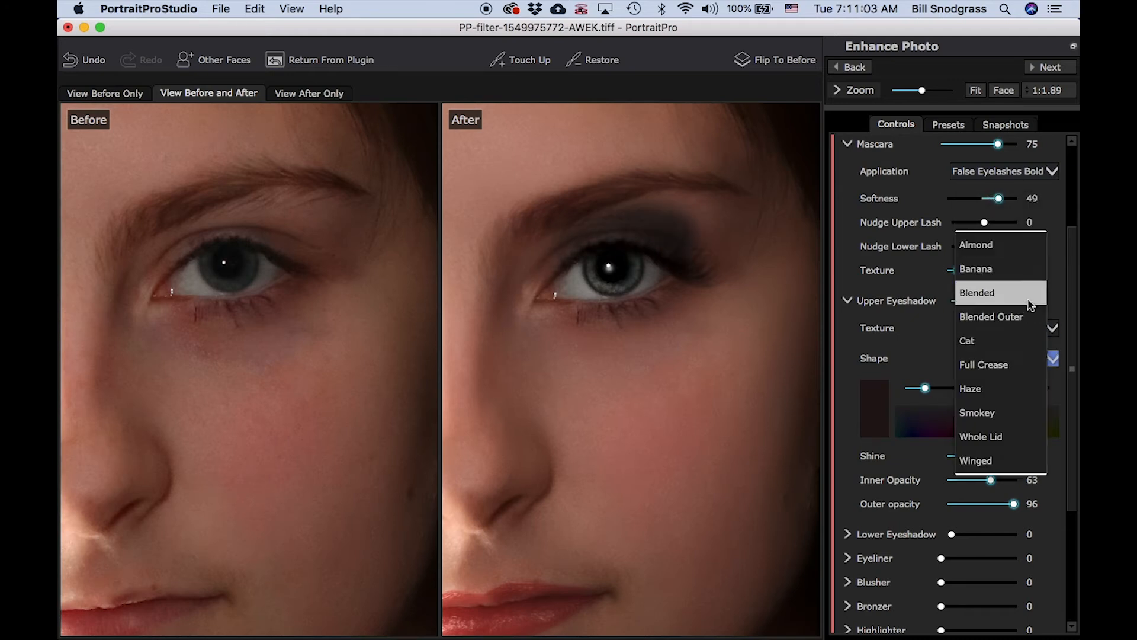
click(1016, 244)
click(1051, 358)
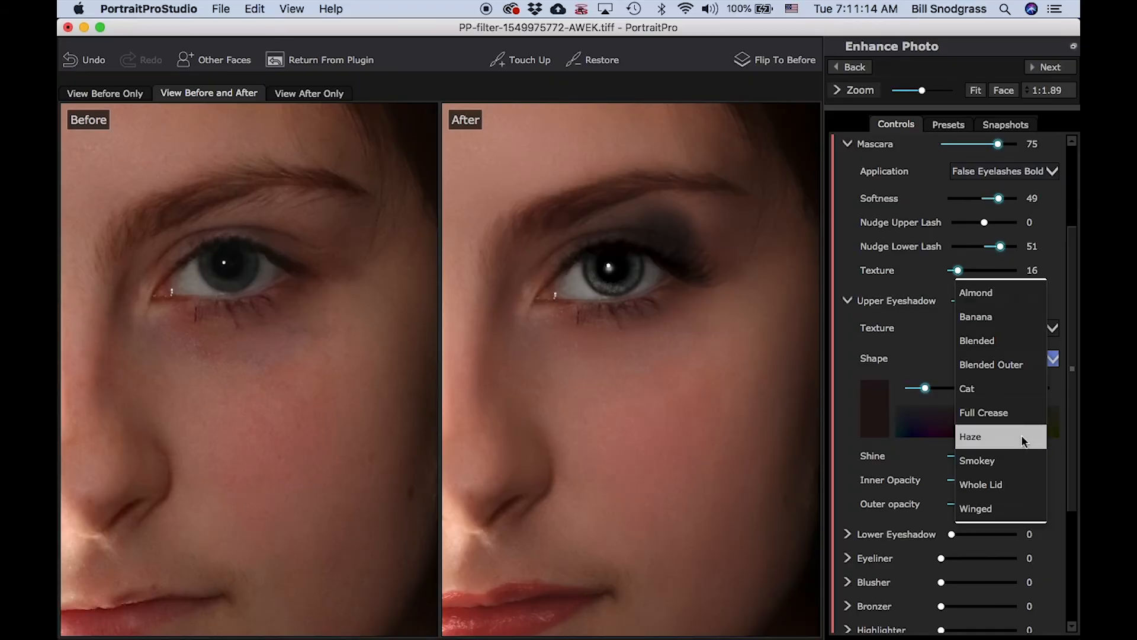
click(1026, 438)
click(1053, 358)
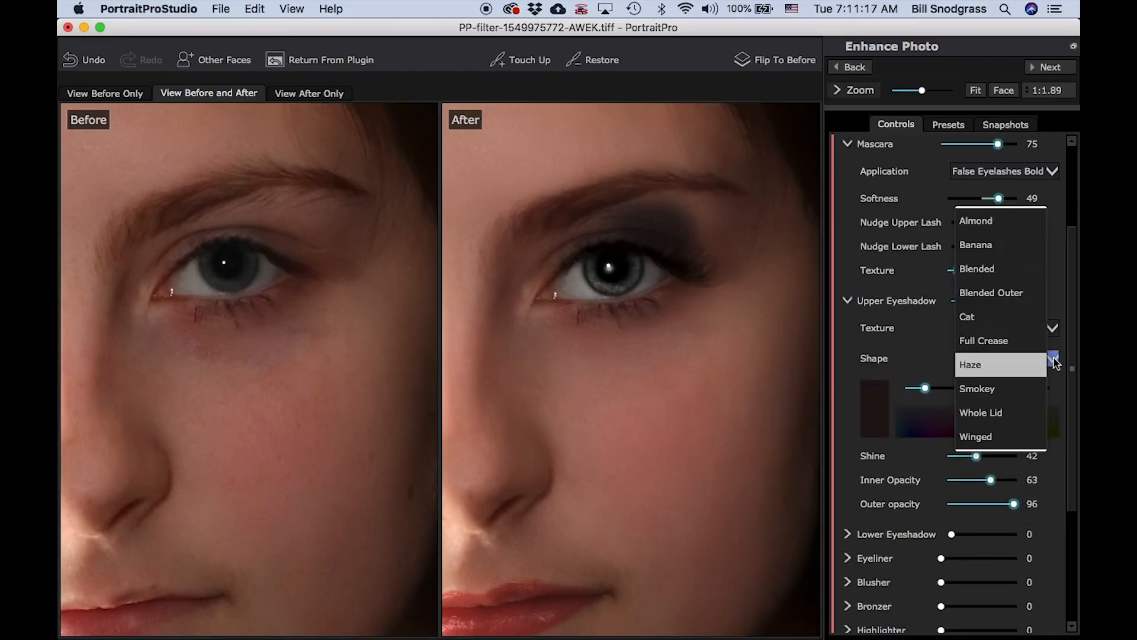
click(1036, 389)
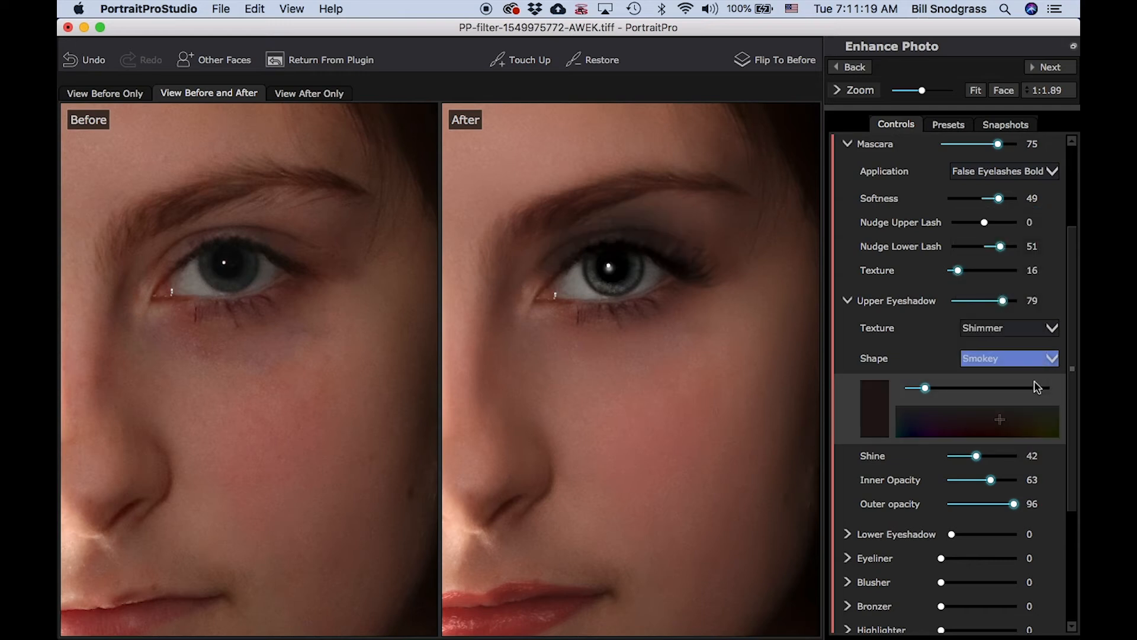
Try the Whole Lid, Winged, Banana and Almond shapes on the upper eyeshadow
click(1040, 369)
click(1032, 388)
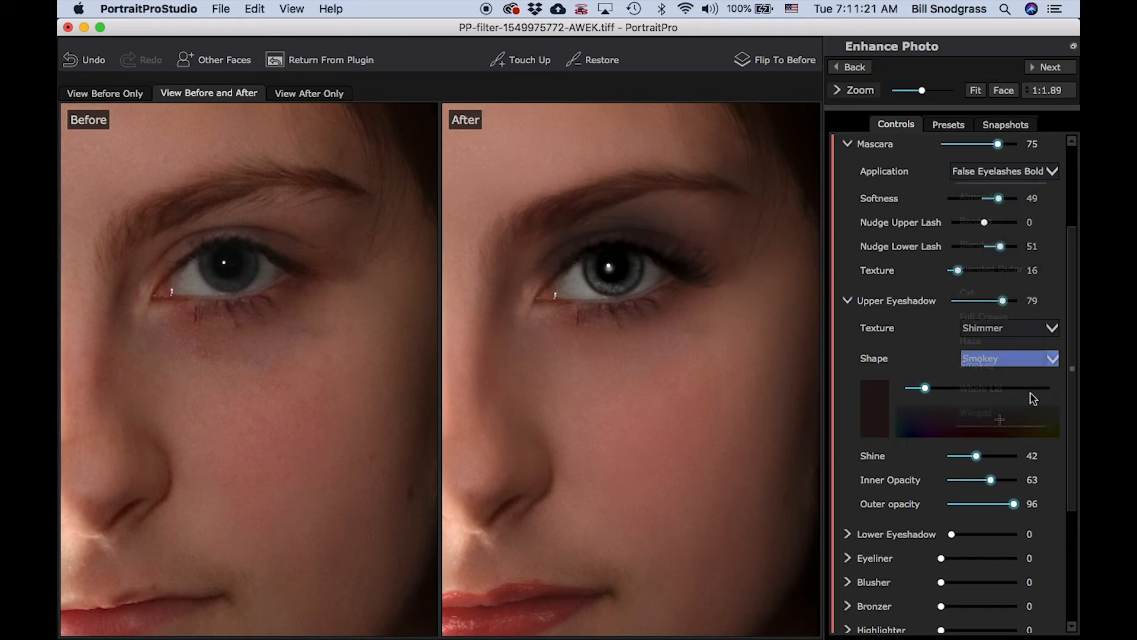
click(1047, 359)
click(1038, 391)
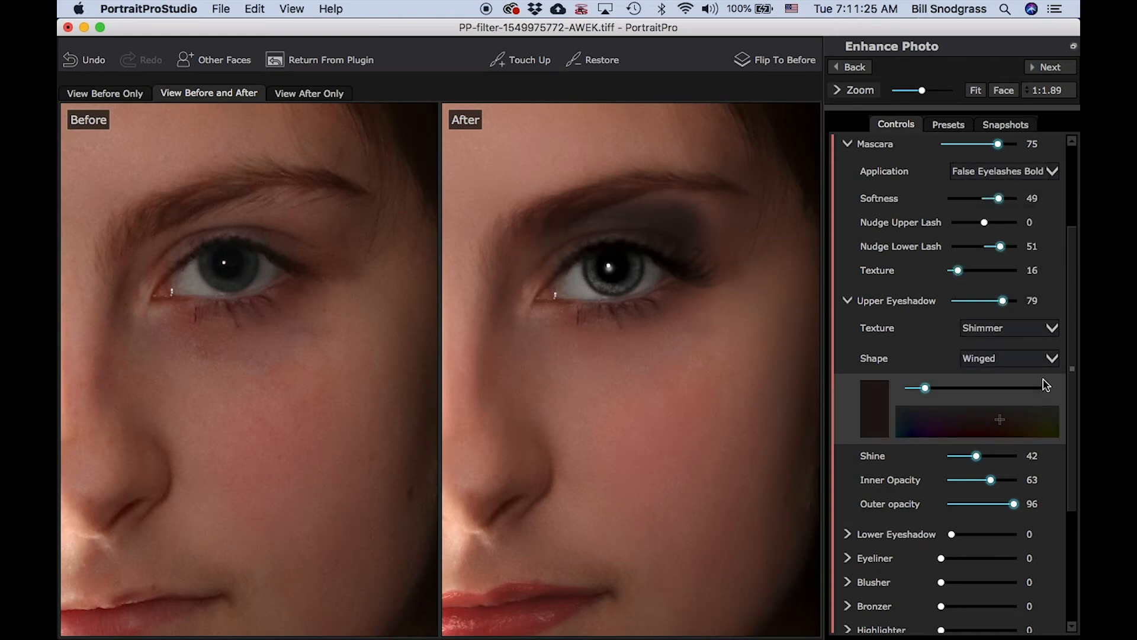
click(1049, 359)
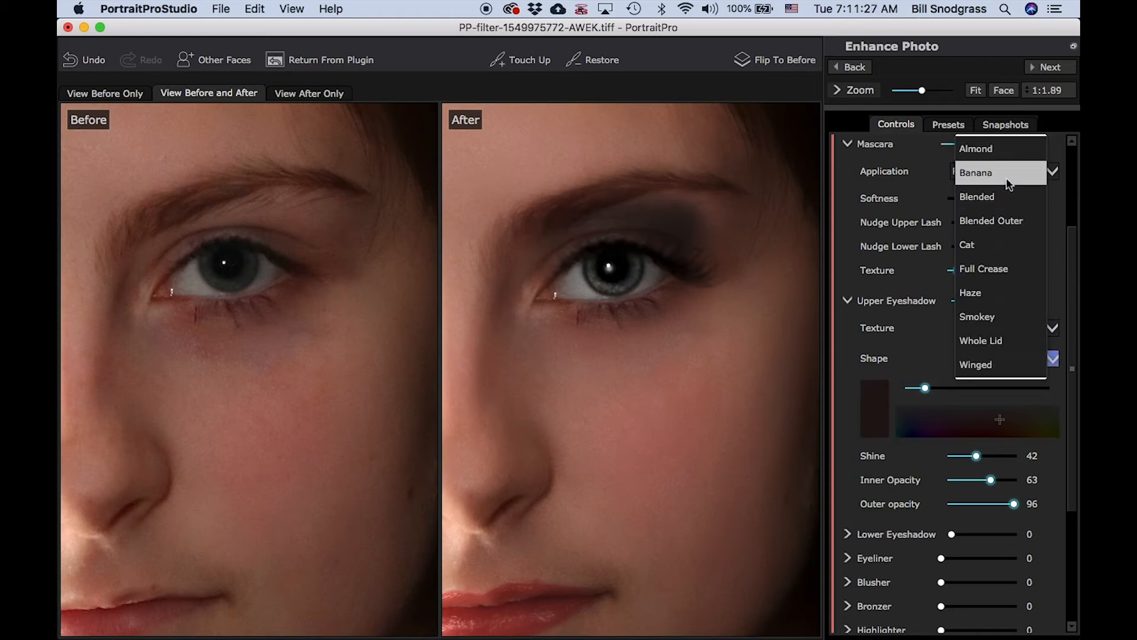
click(1009, 184)
click(1049, 359)
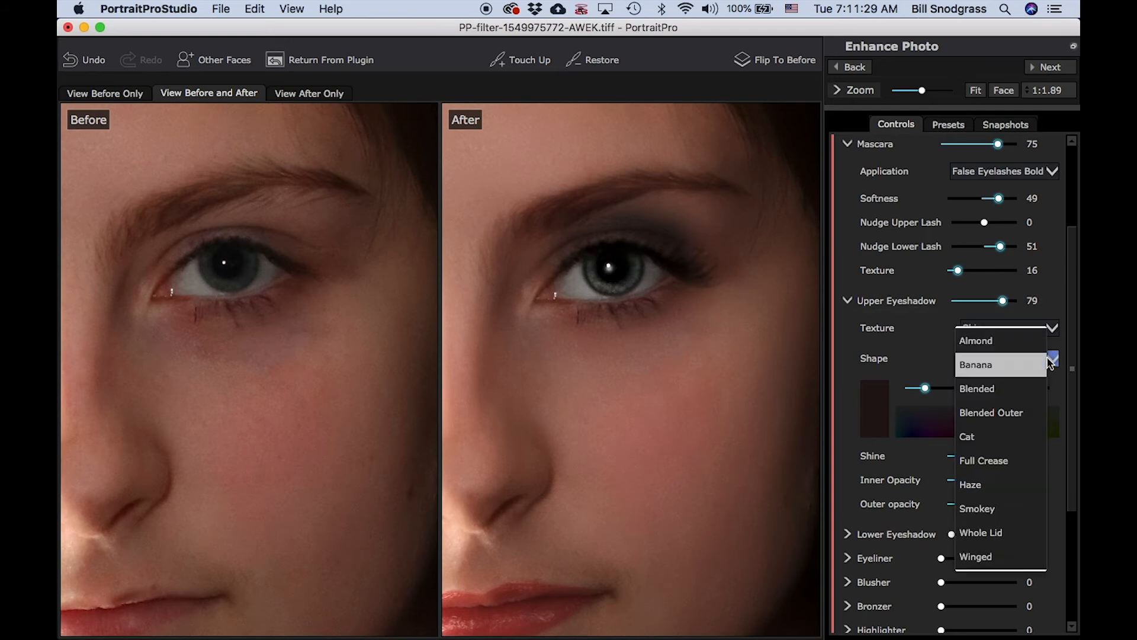
click(1026, 344)
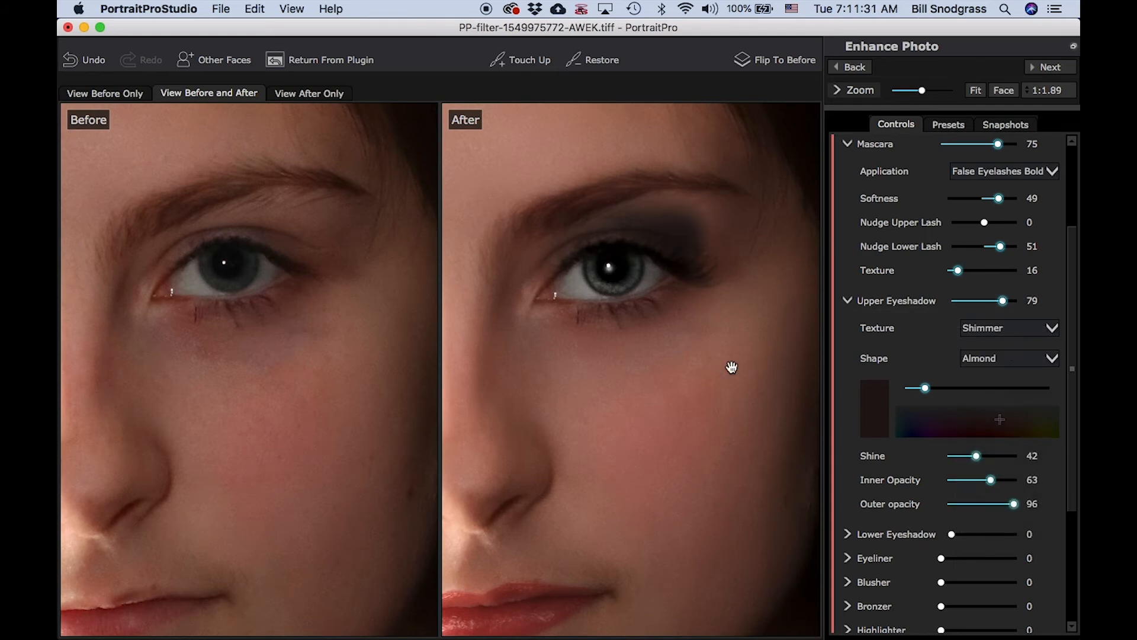
Give the upper eyeshadow the Blended shape and set Upper Eyeshadow to 50 while viewing the whole face
scroll(690, 381, down, 3)
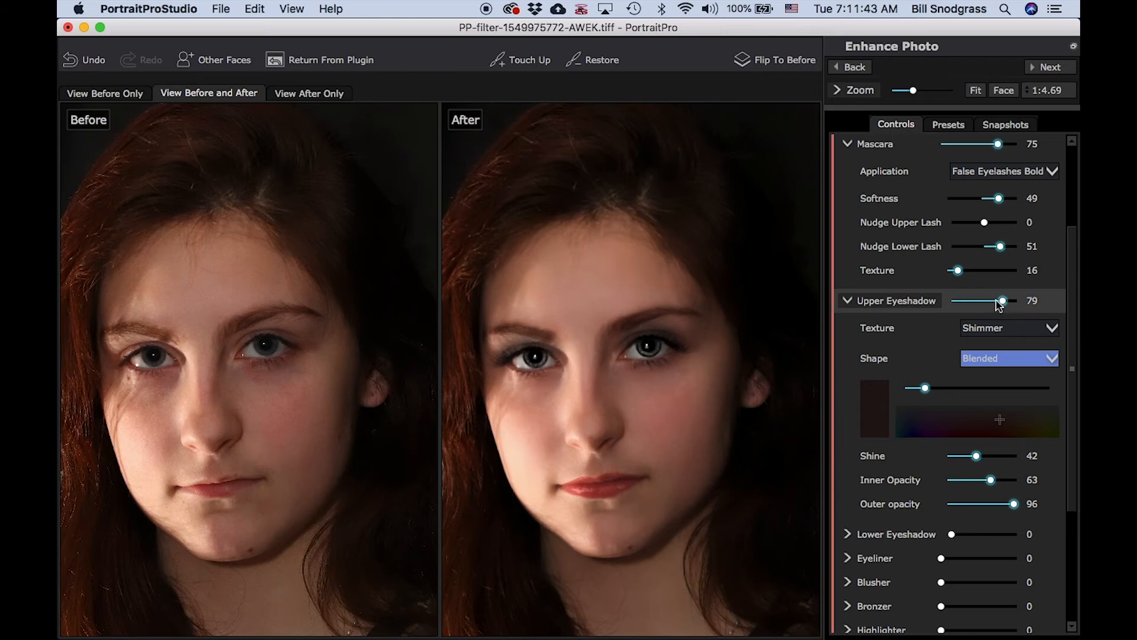
mouse_move(1003, 303)
mouse_down()
mouse_move(980, 304)
mouse_move(1062, 305)
mouse_move(954, 303)
mouse_move(1066, 308)
mouse_move(987, 310)
mouse_up()
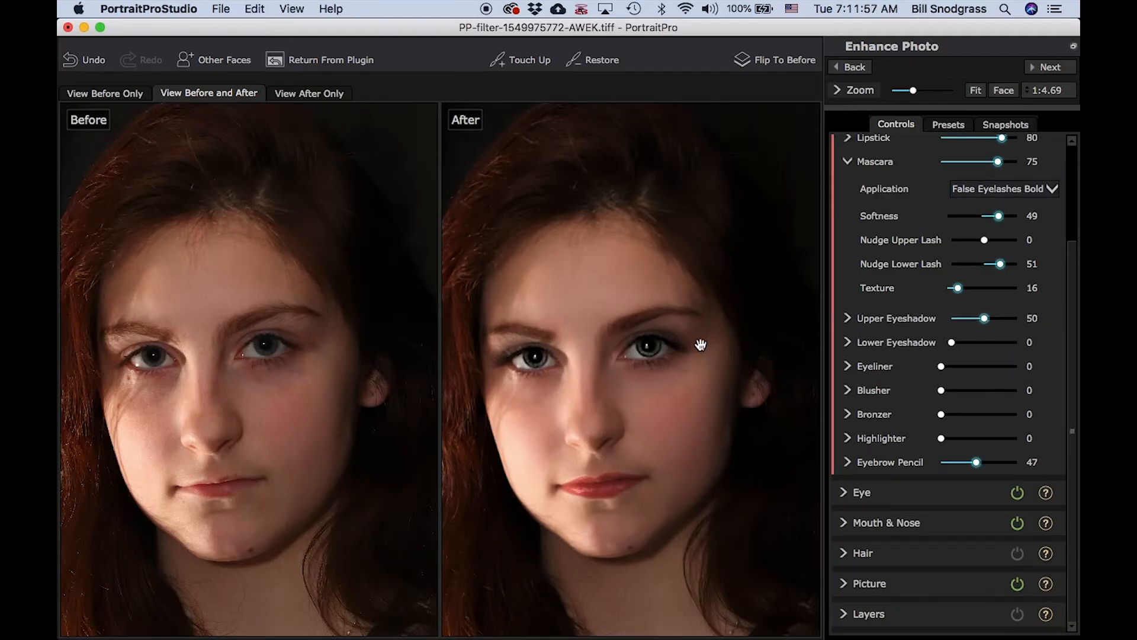
Apply Lower Eyeshadow with the Inner Corner shape, dismissing the tip about makeup showing through hair
click(849, 343)
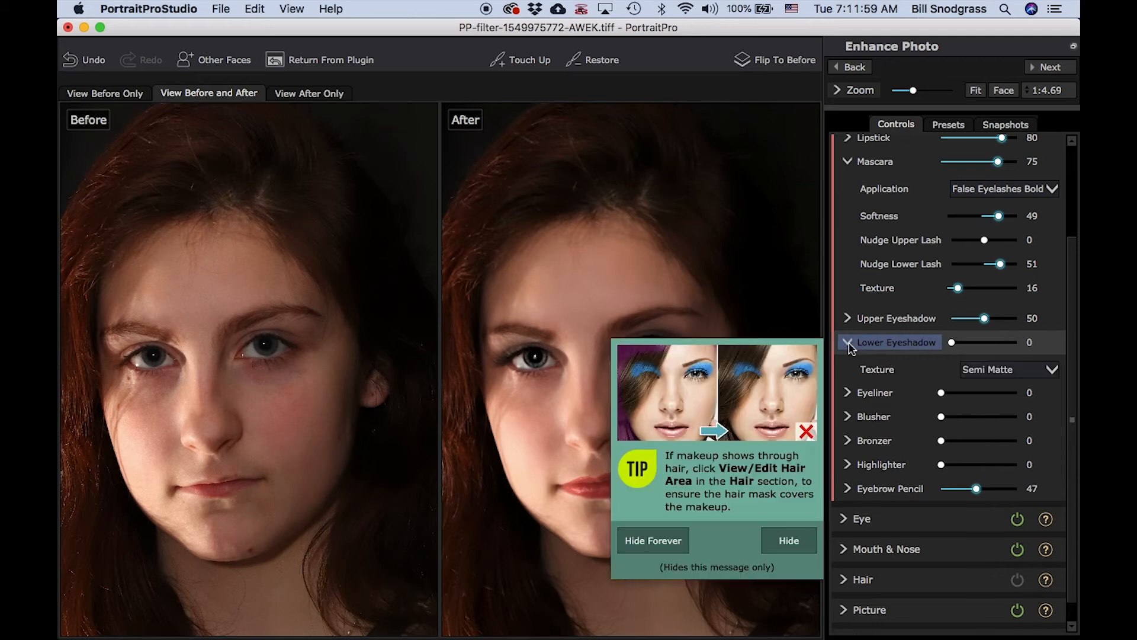
click(796, 545)
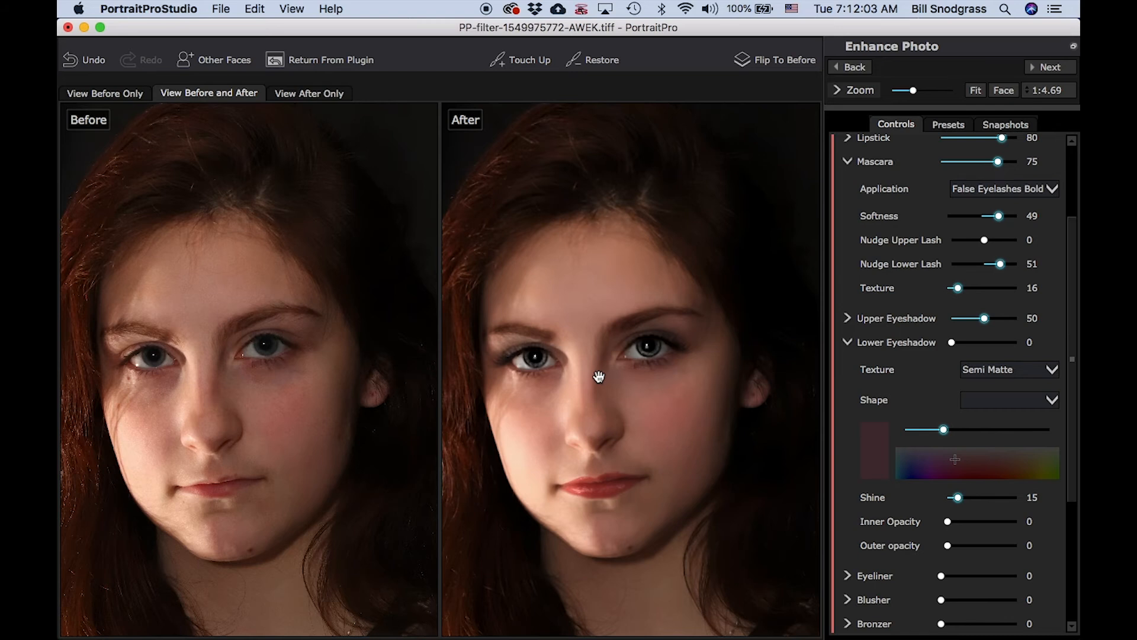
scroll(599, 377, up, 2)
scroll(599, 376, up, 1)
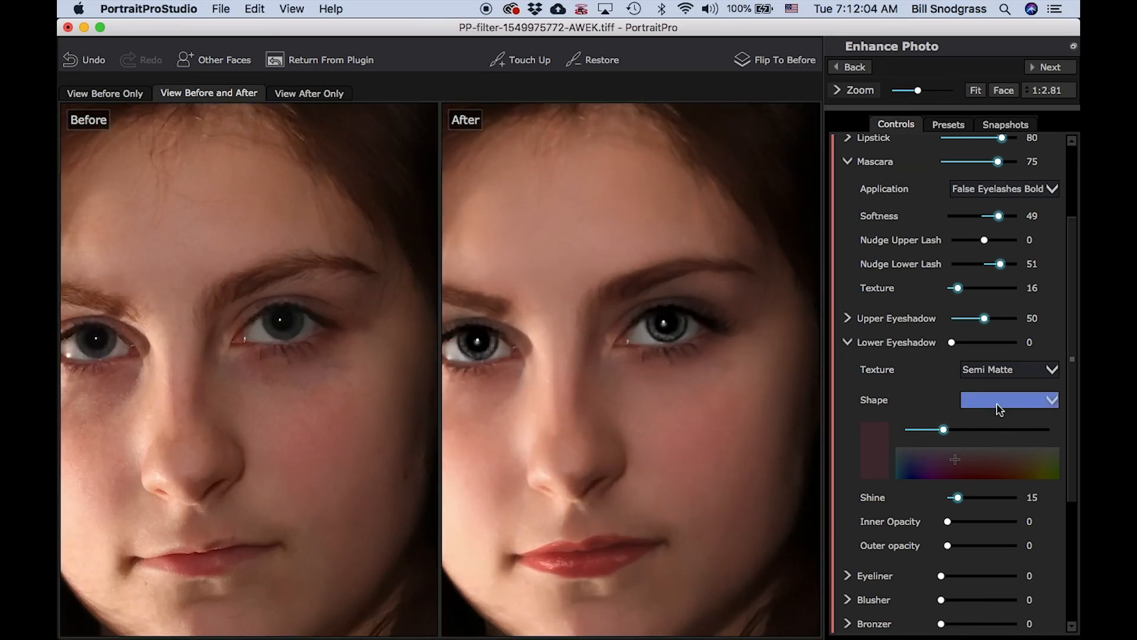
click(1041, 404)
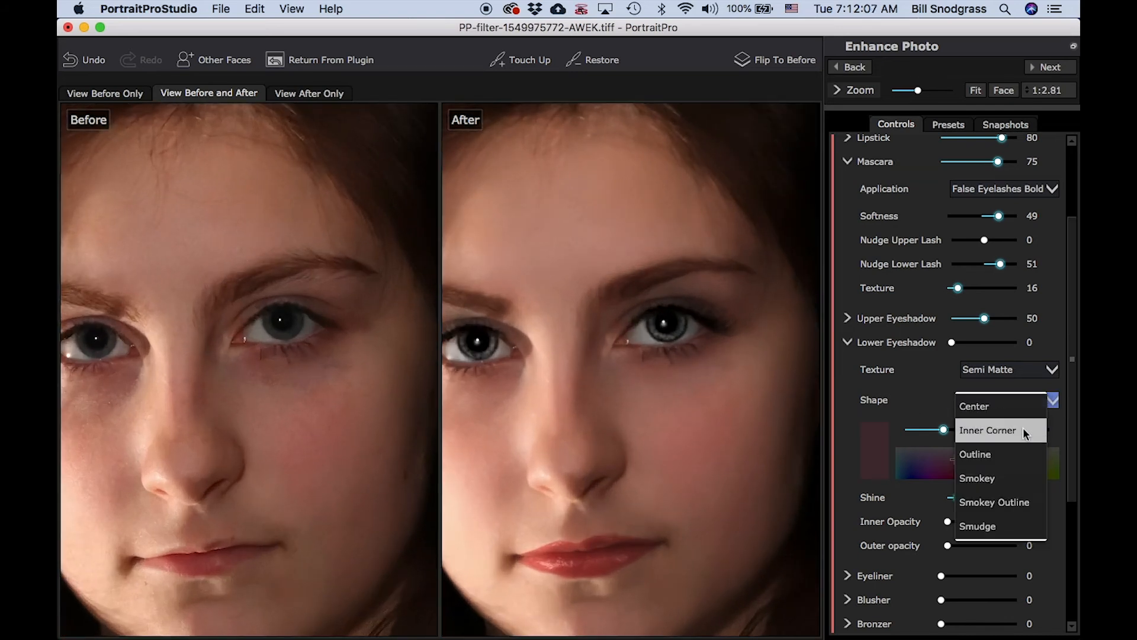
click(1025, 432)
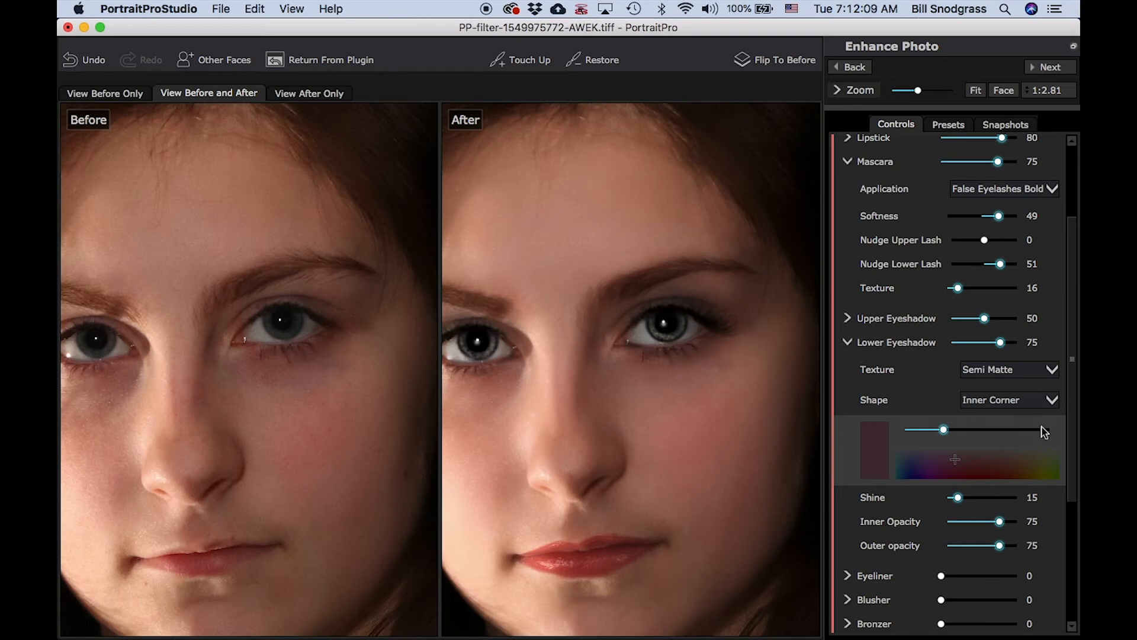
Compare the Outline, Smokey, Smokey Outline and Smudge shapes on the lower eyeshadow, and choose Smokey Outline
click(1046, 400)
click(1039, 430)
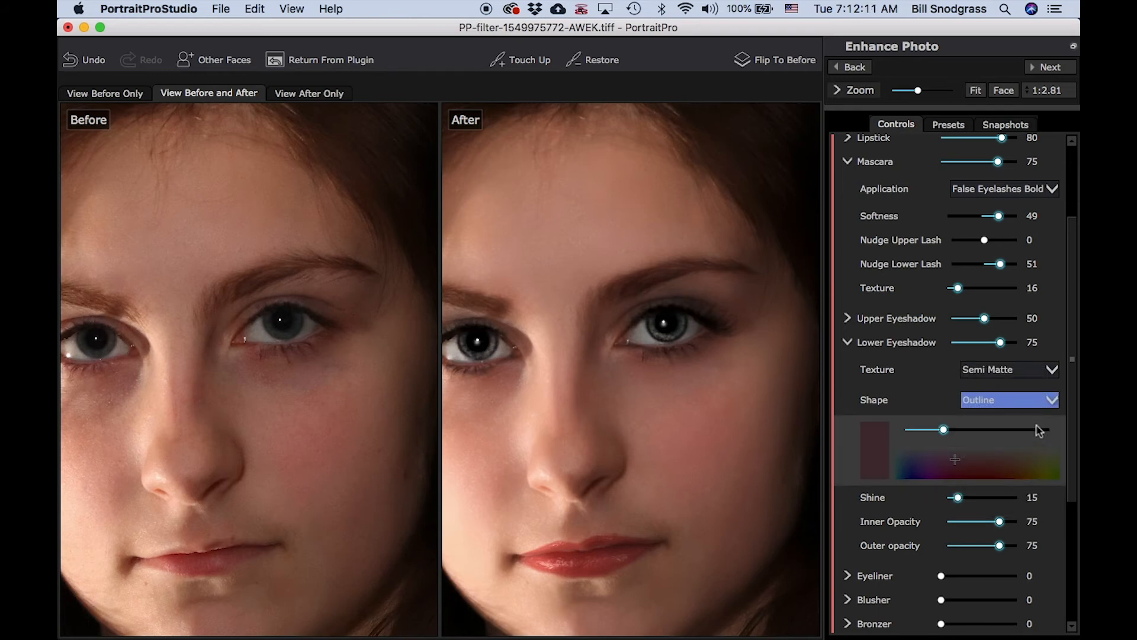
click(998, 400)
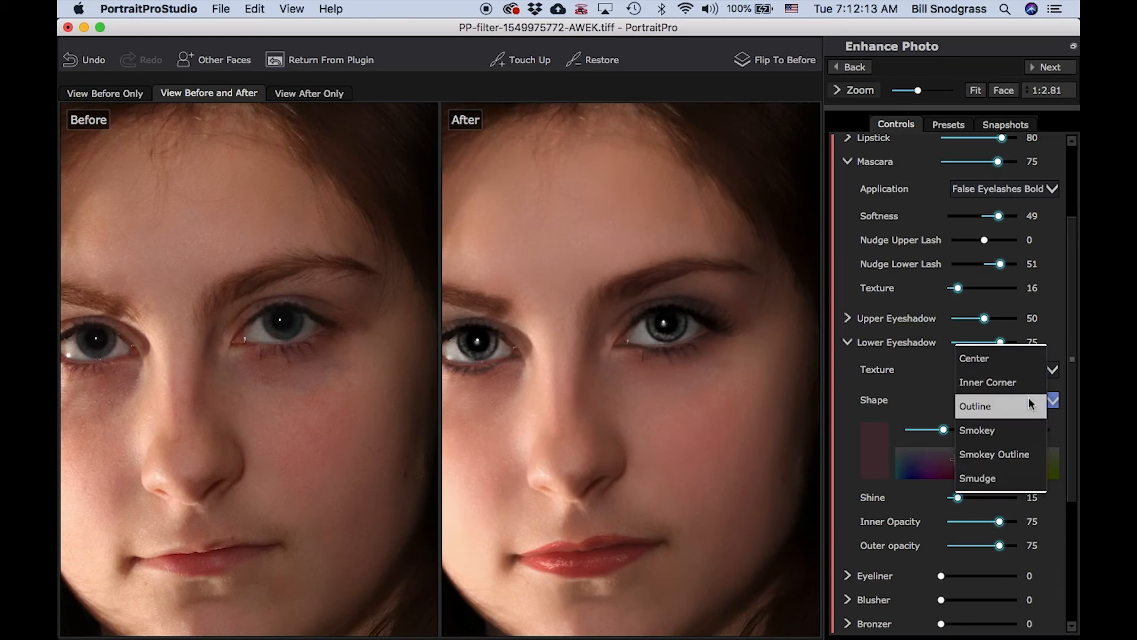
click(1025, 432)
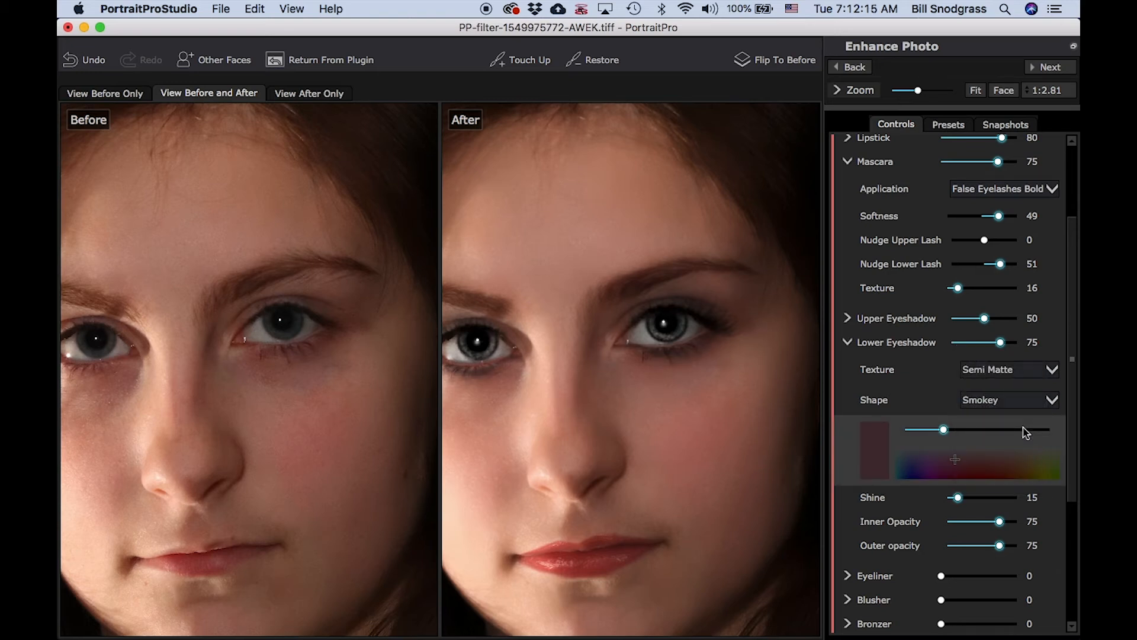
click(1054, 401)
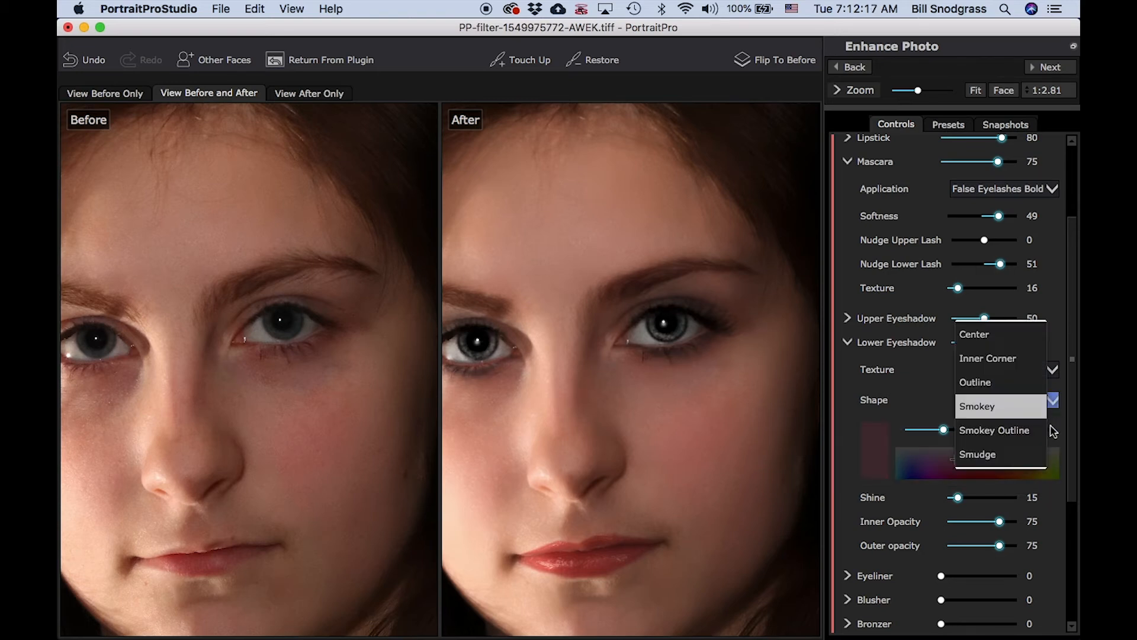
click(1041, 430)
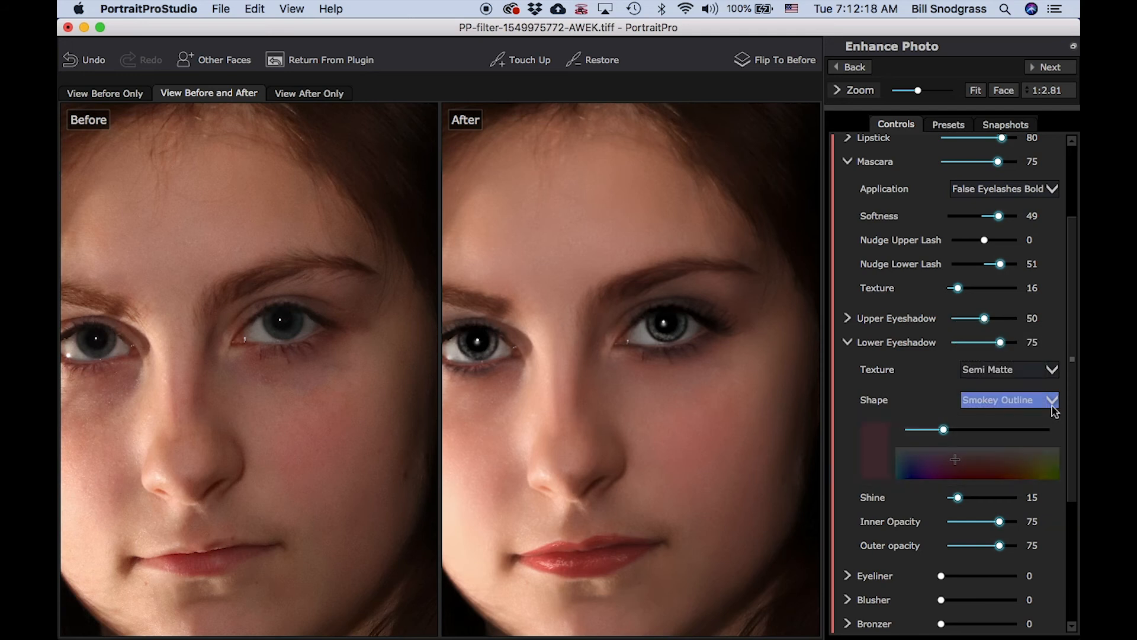
click(1052, 407)
click(1038, 431)
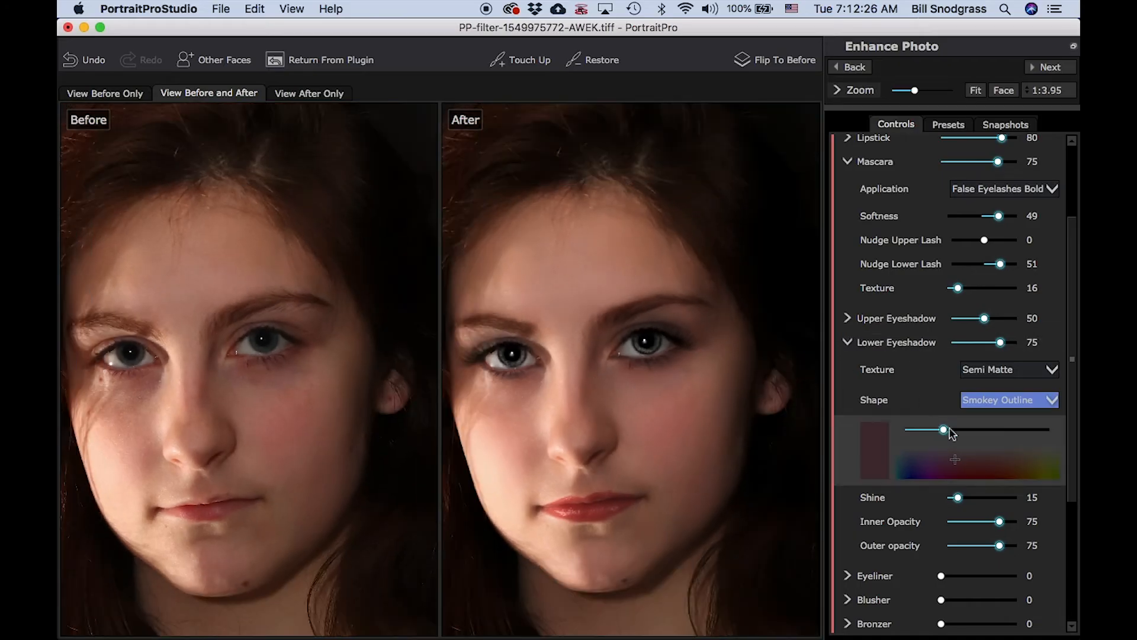
Set Lower Eyeshadow to 76 and change its texture to Shimmer, matching the upper eyeshadow's texture
mouse_move(1000, 348)
mouse_down()
mouse_move(1072, 344)
mouse_move(1003, 348)
mouse_up()
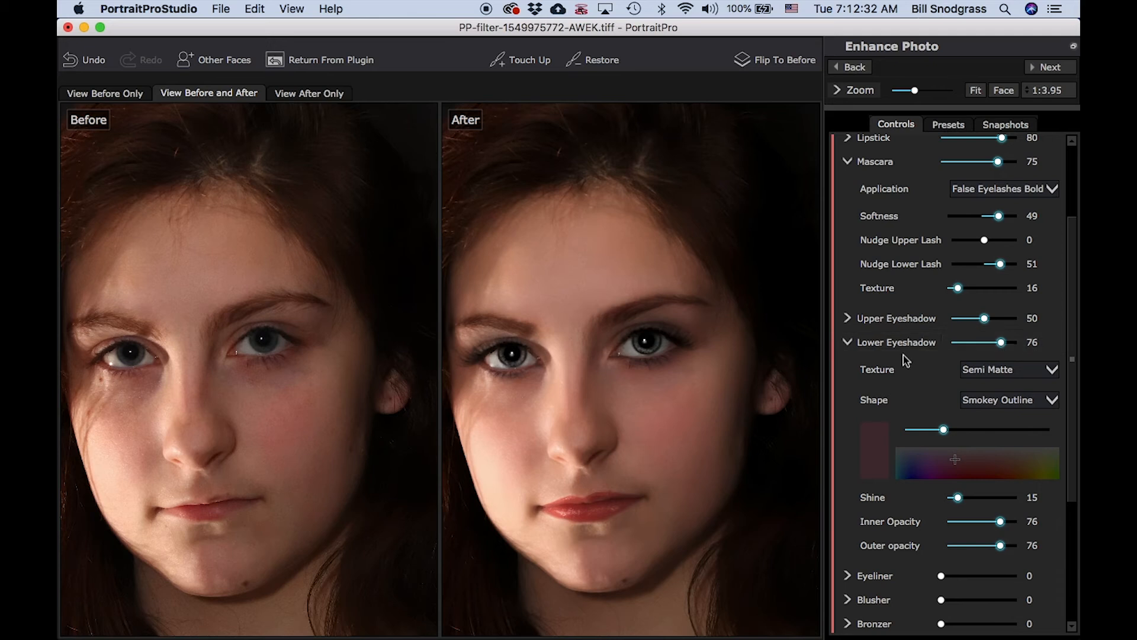
click(1034, 373)
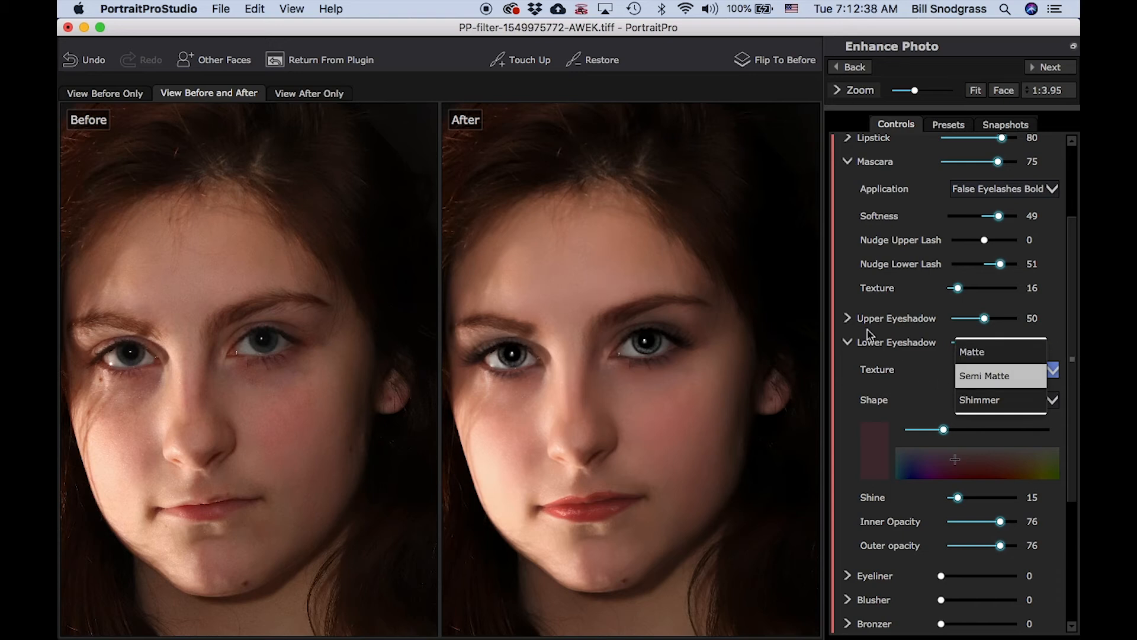
click(851, 319)
click(851, 320)
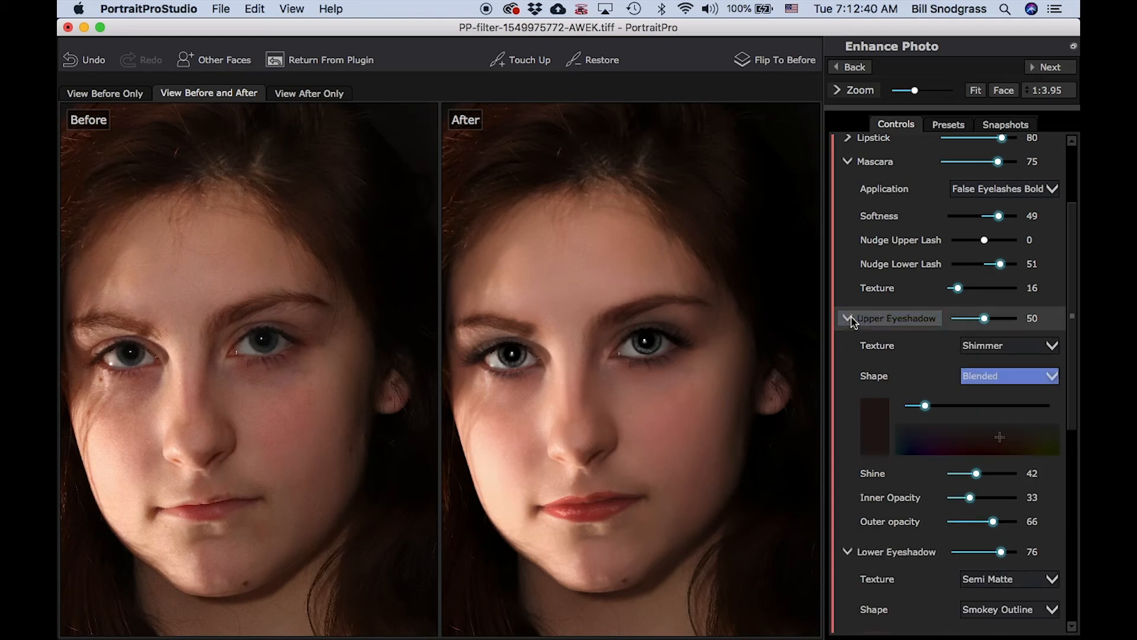
click(851, 320)
click(1024, 377)
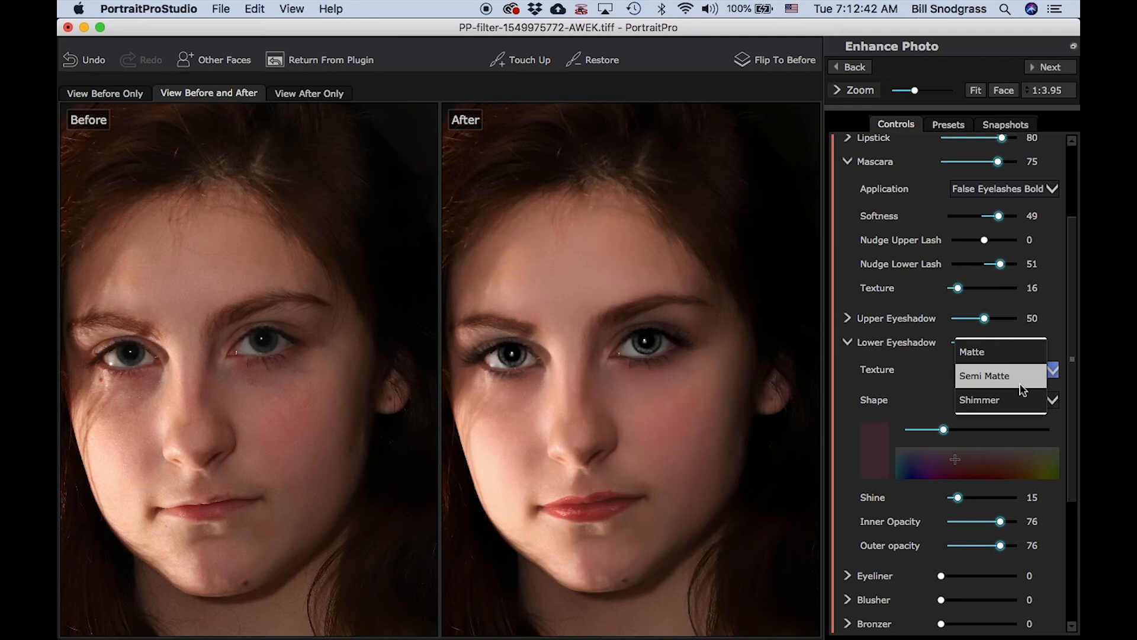
click(1017, 399)
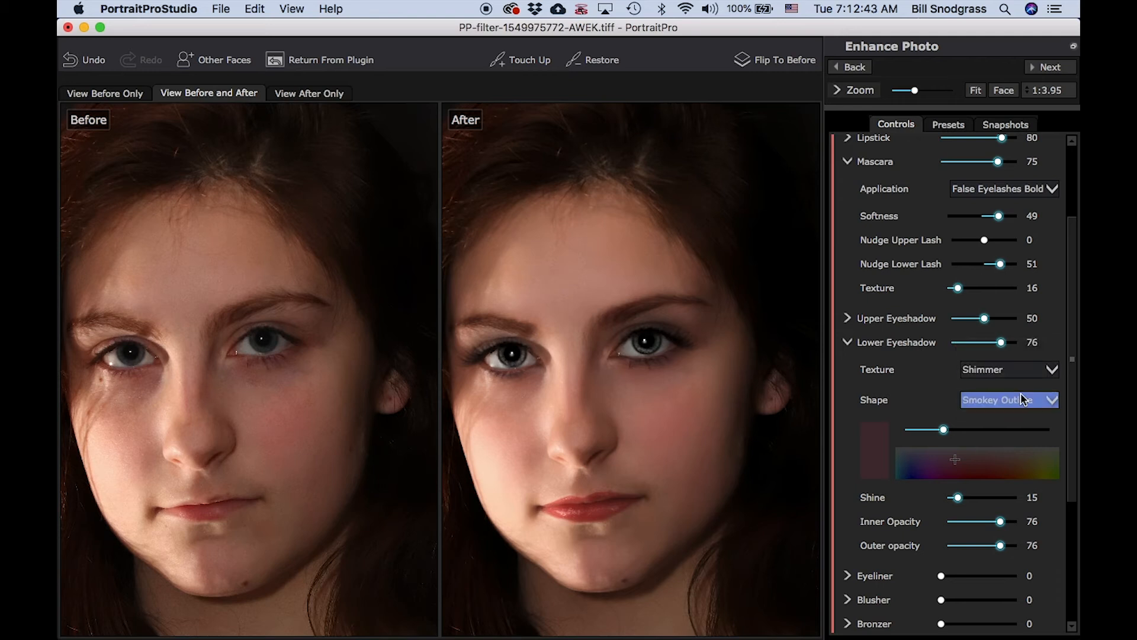
Apply eyeliner and set the Upper Liner Opacity to 31 while viewing one eye up close
click(849, 343)
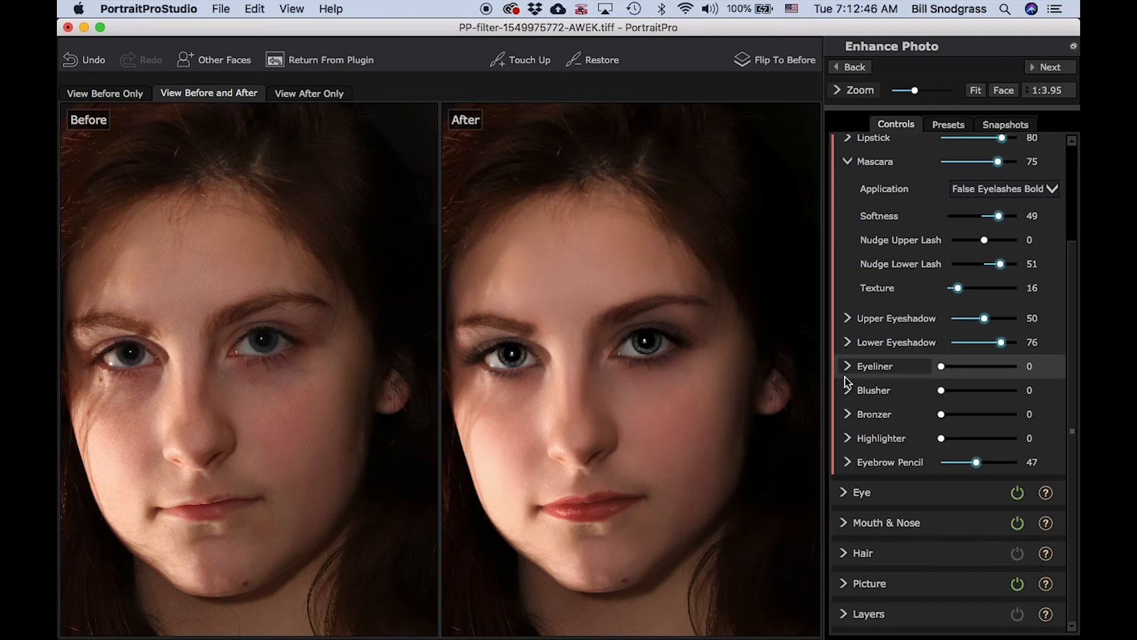
click(848, 370)
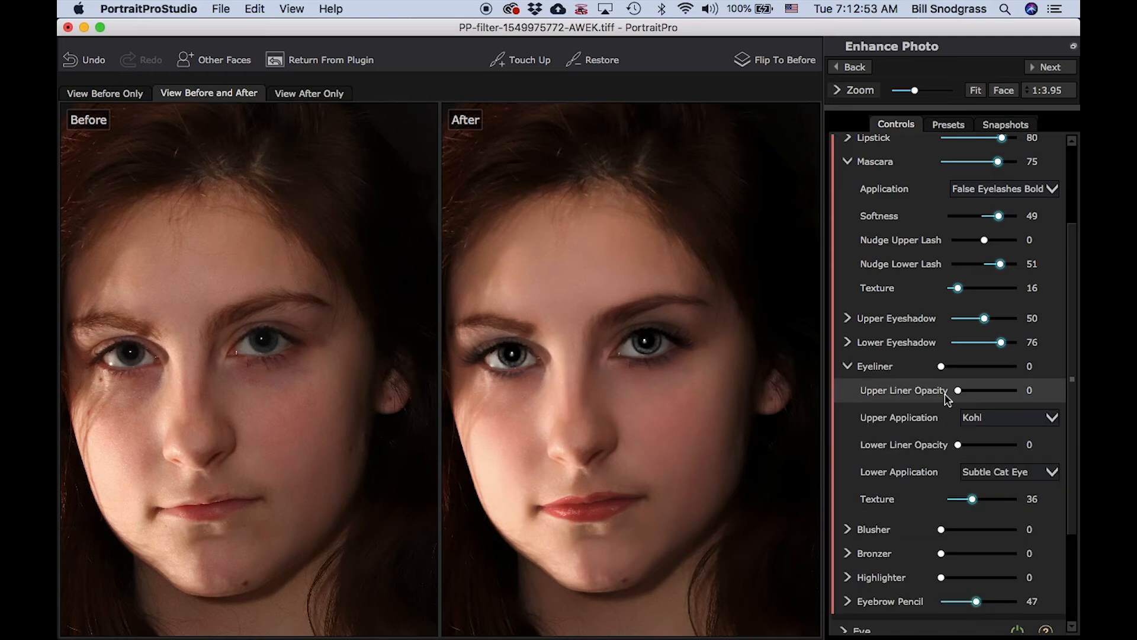
mouse_move(942, 366)
mouse_down()
mouse_move(984, 377)
mouse_move(925, 370)
mouse_move(975, 371)
mouse_move(958, 373)
mouse_up()
scroll(551, 361, up, 1)
scroll(551, 362, up, 3)
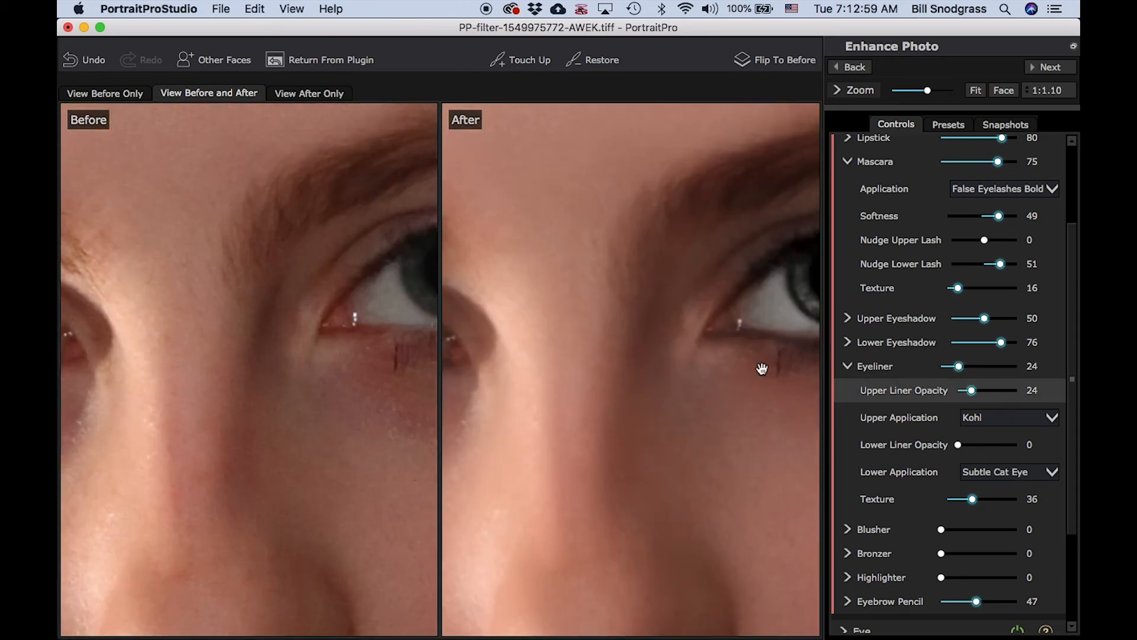
drag(761, 368, 525, 376)
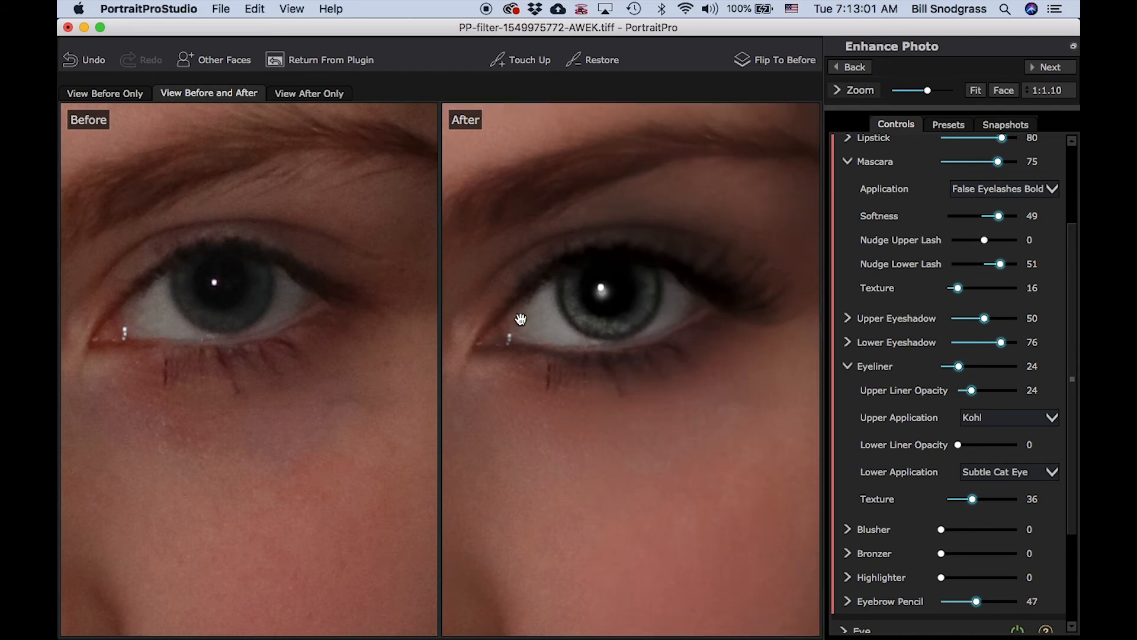
drag(958, 367, 962, 391)
Give the upper eyeliner the Thick Cat Eye application and set its opacity to 62
click(1013, 420)
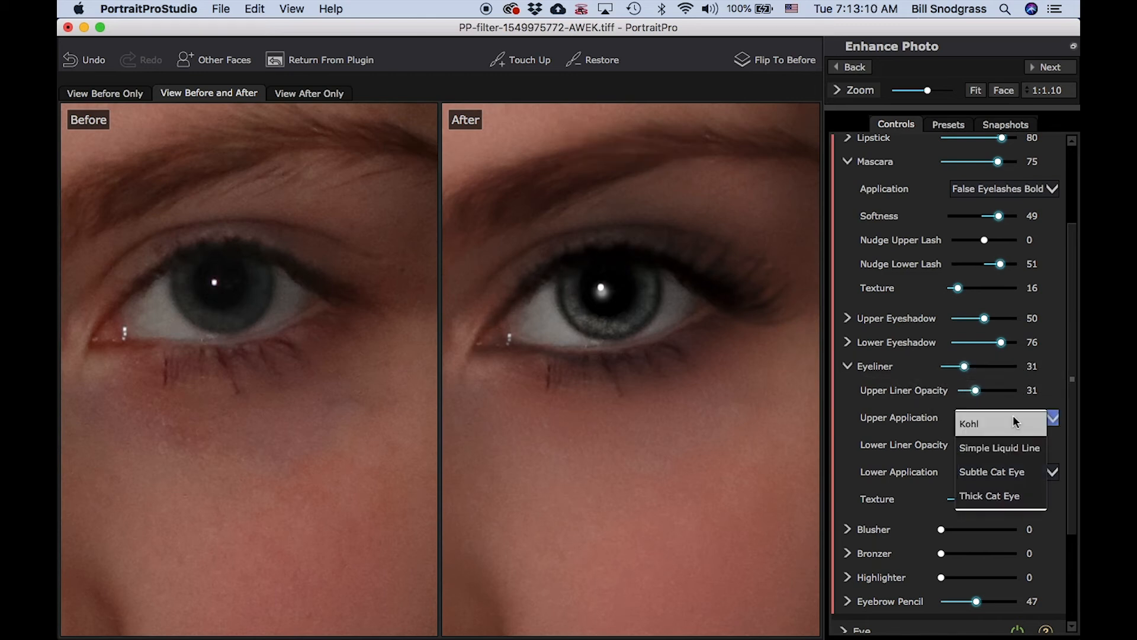
click(1029, 497)
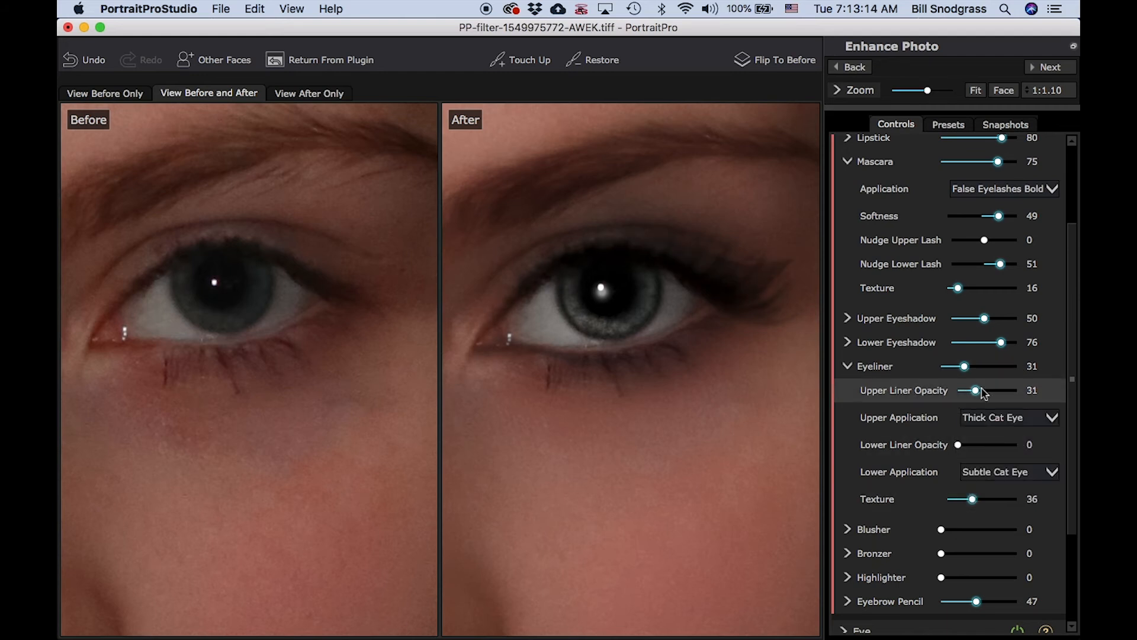
drag(978, 396, 1007, 397)
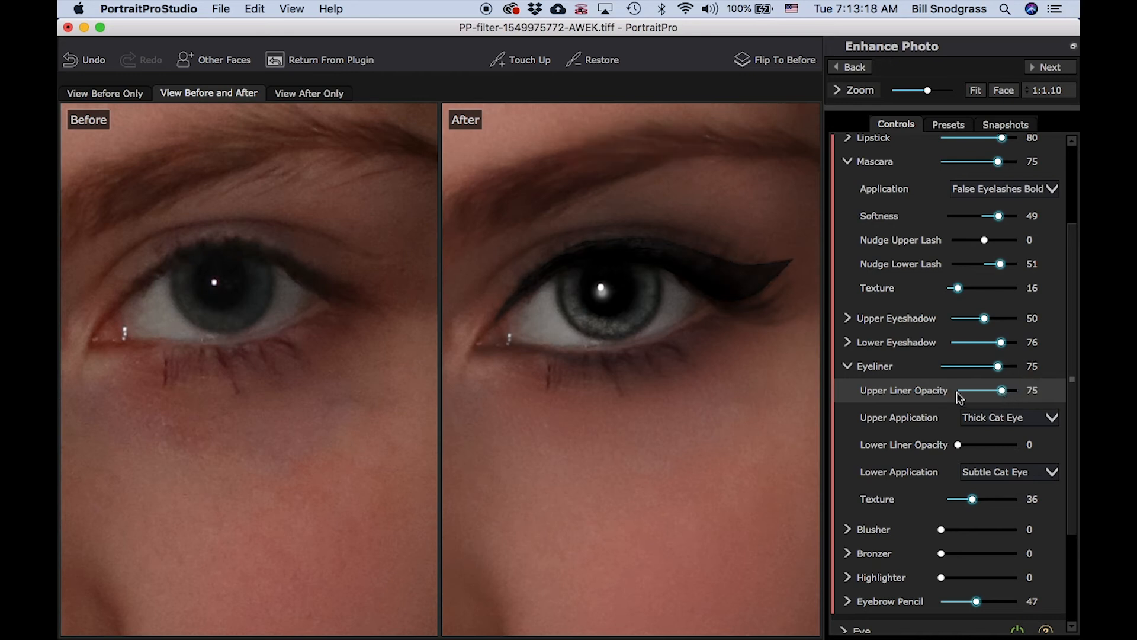
scroll(656, 353, down, 2)
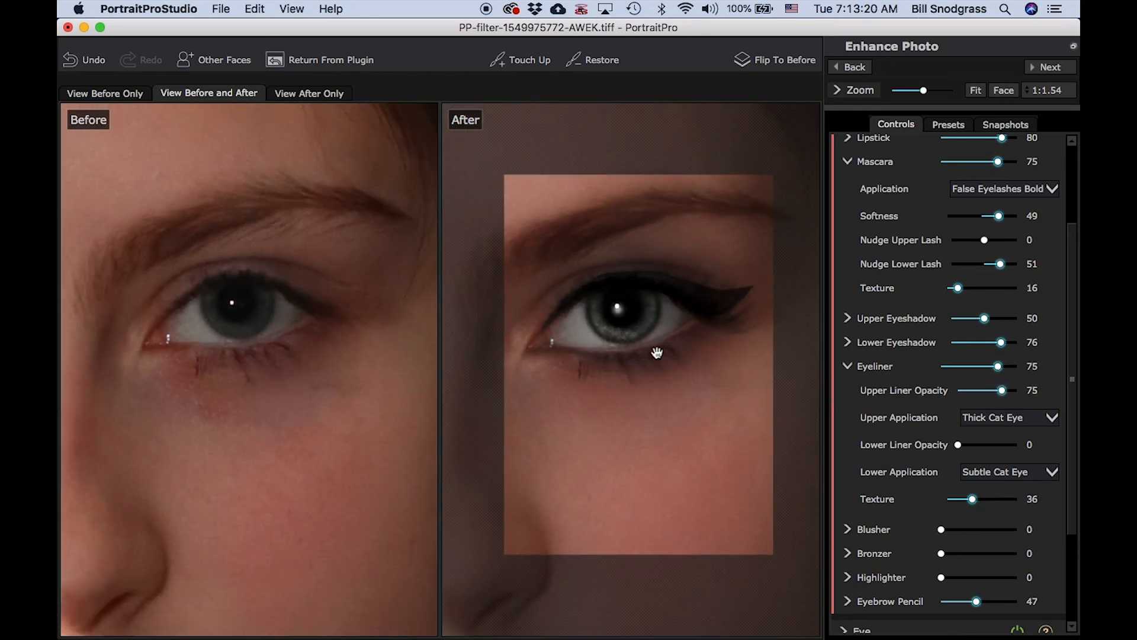
drag(999, 390, 997, 392)
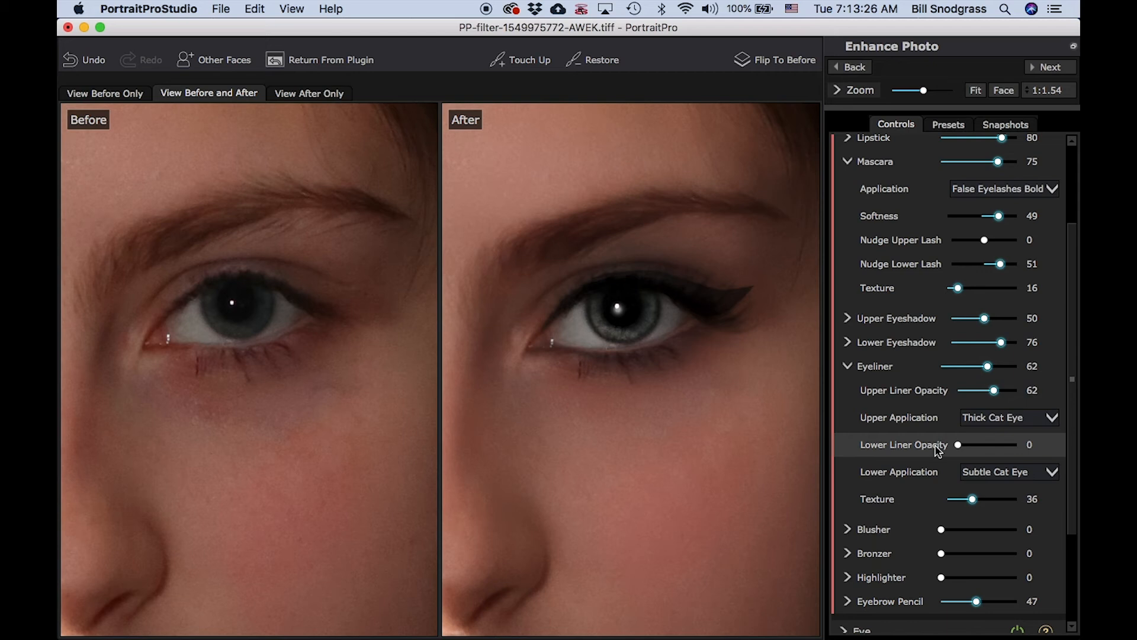
Set Lower Liner Opacity to 62 and Upper Liner Opacity to 51, trying Subtle Cat Eye before choosing Simple Liquid Line for the upper application
drag(957, 446, 995, 448)
mouse_move(993, 391)
mouse_down()
mouse_move(1005, 396)
mouse_move(955, 398)
mouse_move(979, 404)
mouse_up()
click(1035, 419)
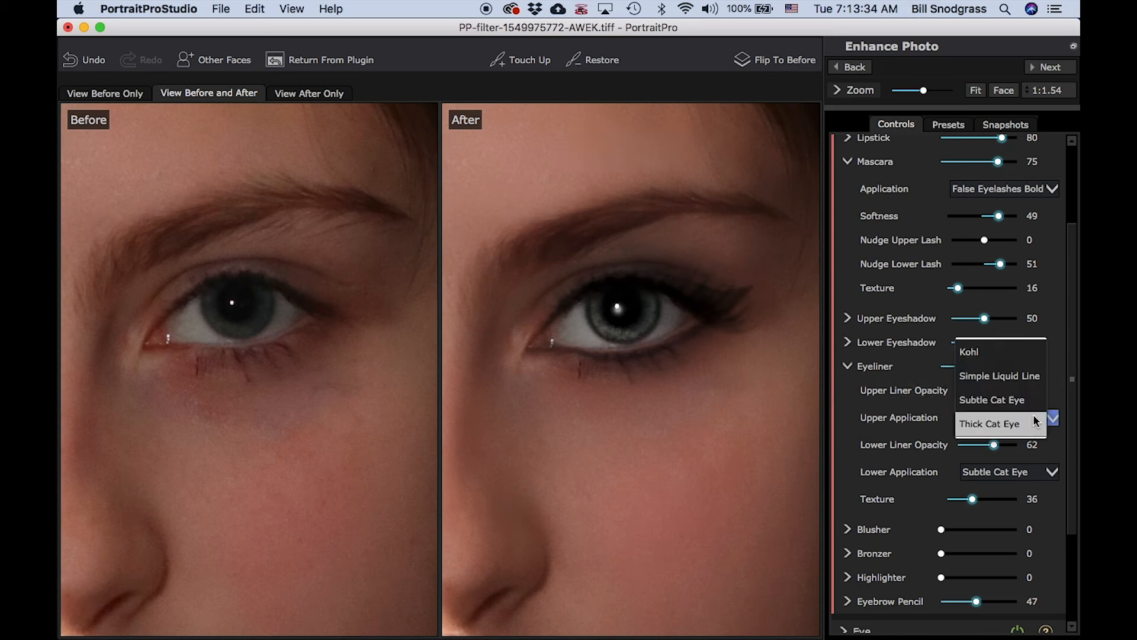
click(1034, 403)
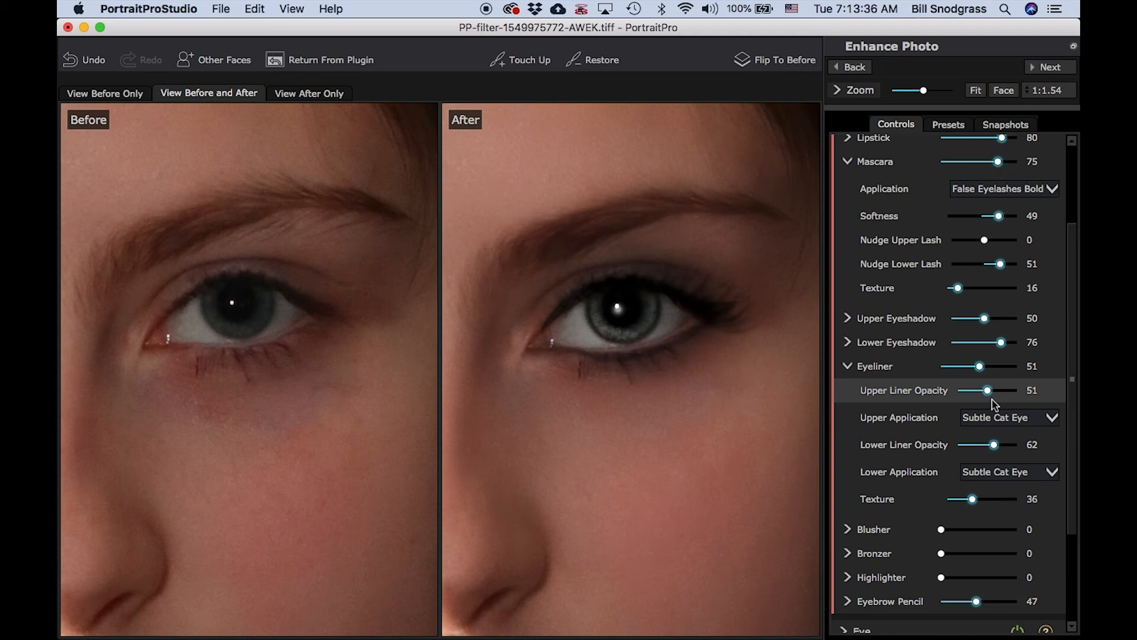
click(1017, 422)
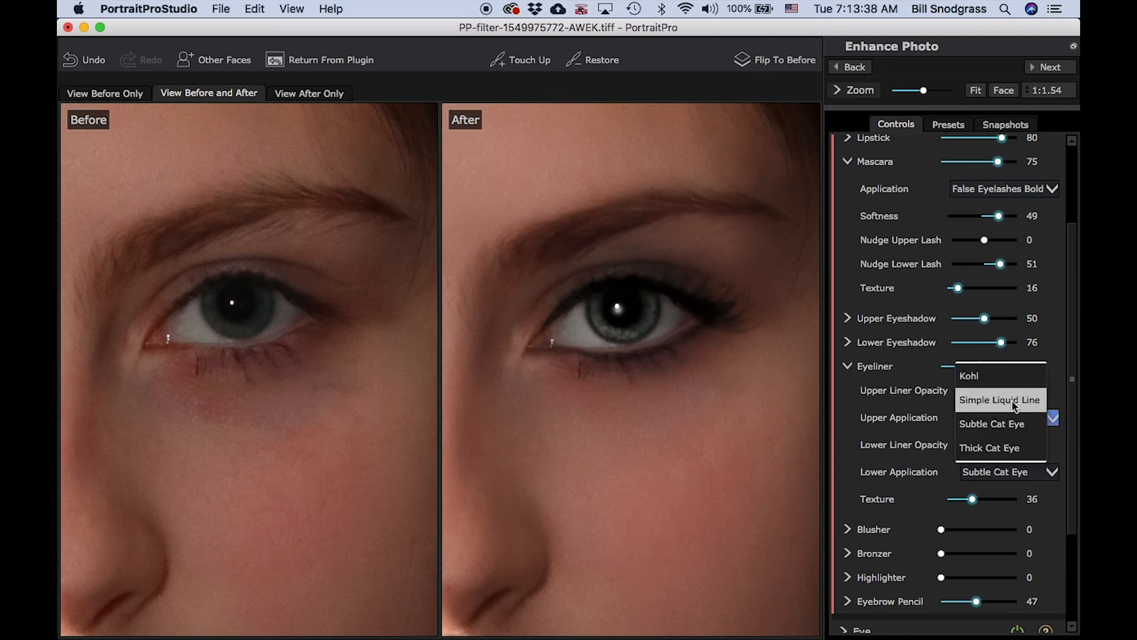
click(1015, 401)
Keep Subtle Cat Eye as the lower eyeliner application and reduce the Lower Liner Opacity
click(1022, 471)
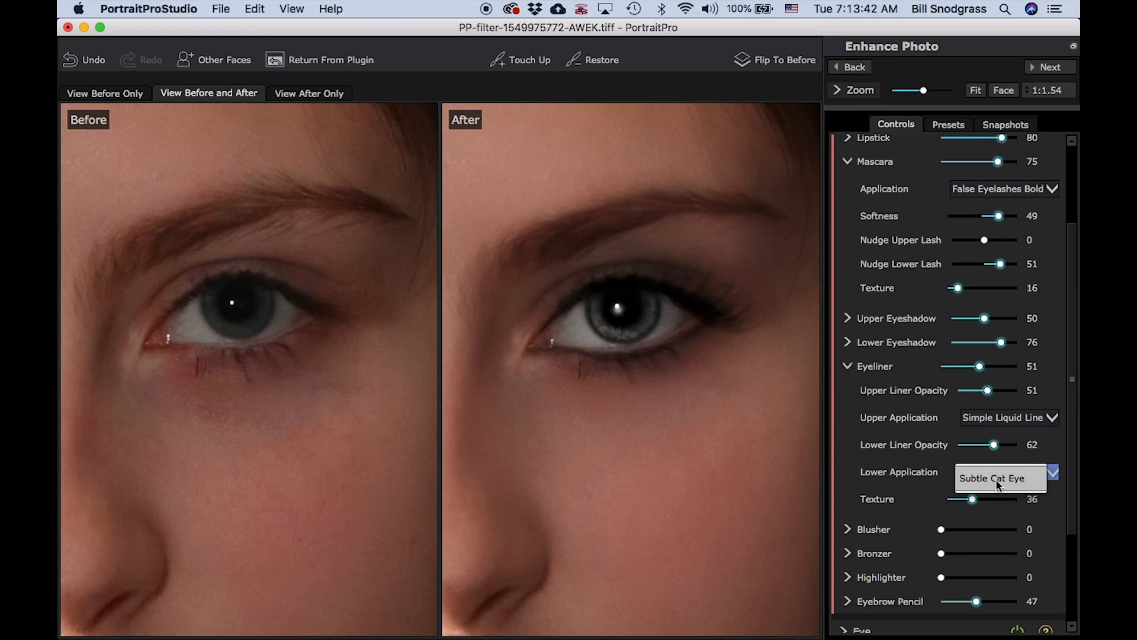
click(999, 483)
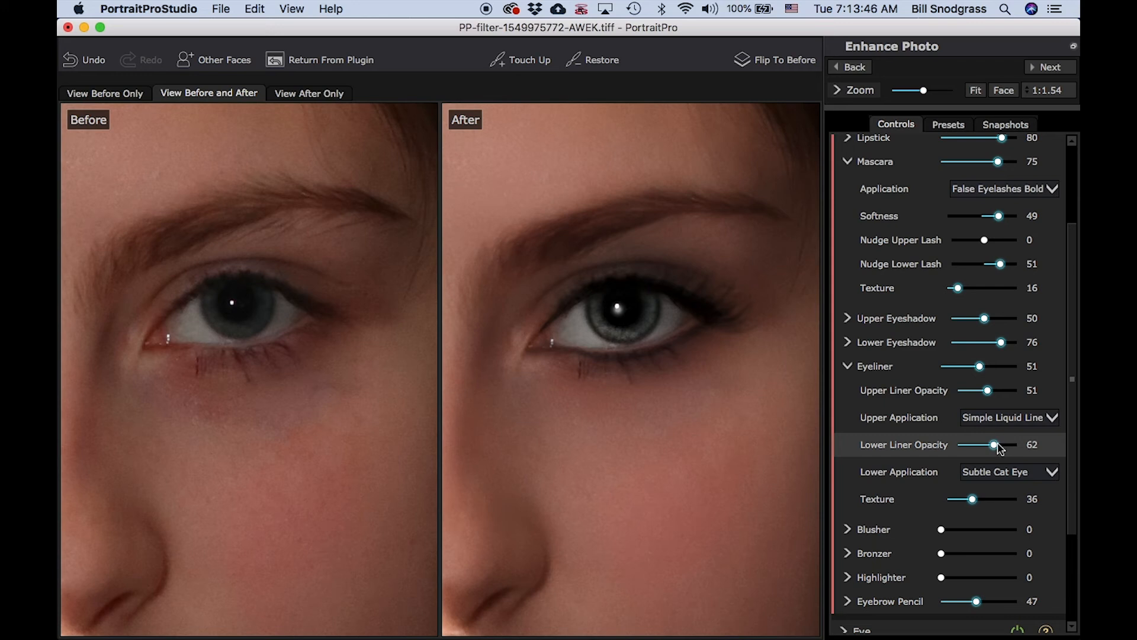
drag(1000, 449, 906, 444)
mouse_move(974, 500)
mouse_down()
mouse_move(1010, 500)
mouse_move(973, 505)
mouse_up()
click(849, 366)
Apply Blusher at 69 with the Oval face shape while viewing the whole face
scroll(630, 407, down, 4)
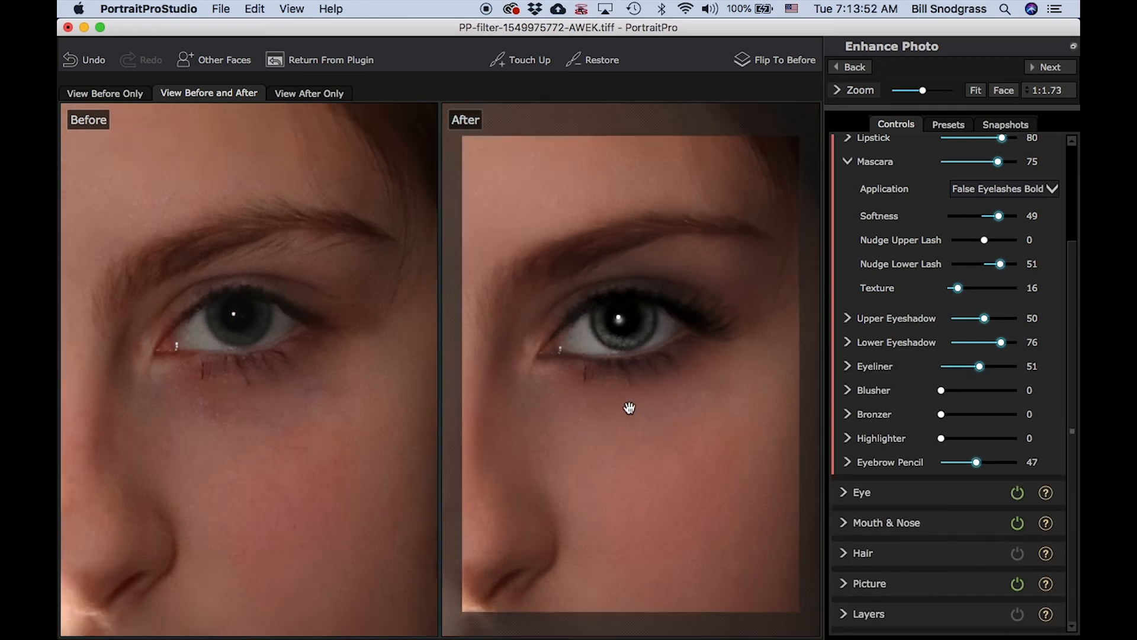
scroll(630, 408, down, 3)
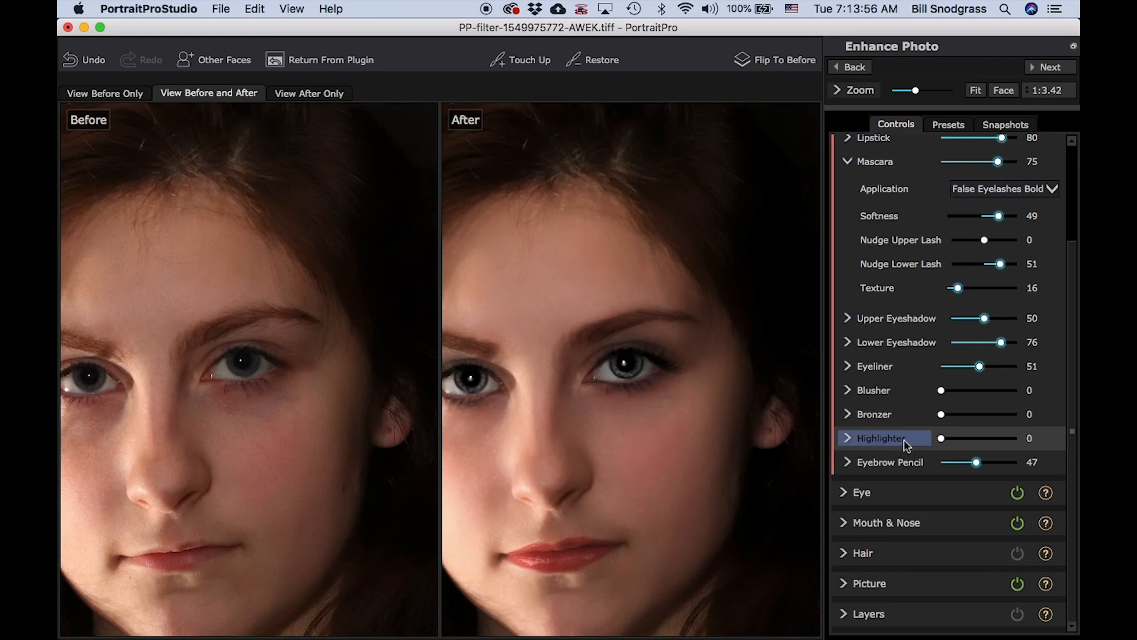
drag(600, 422, 694, 368)
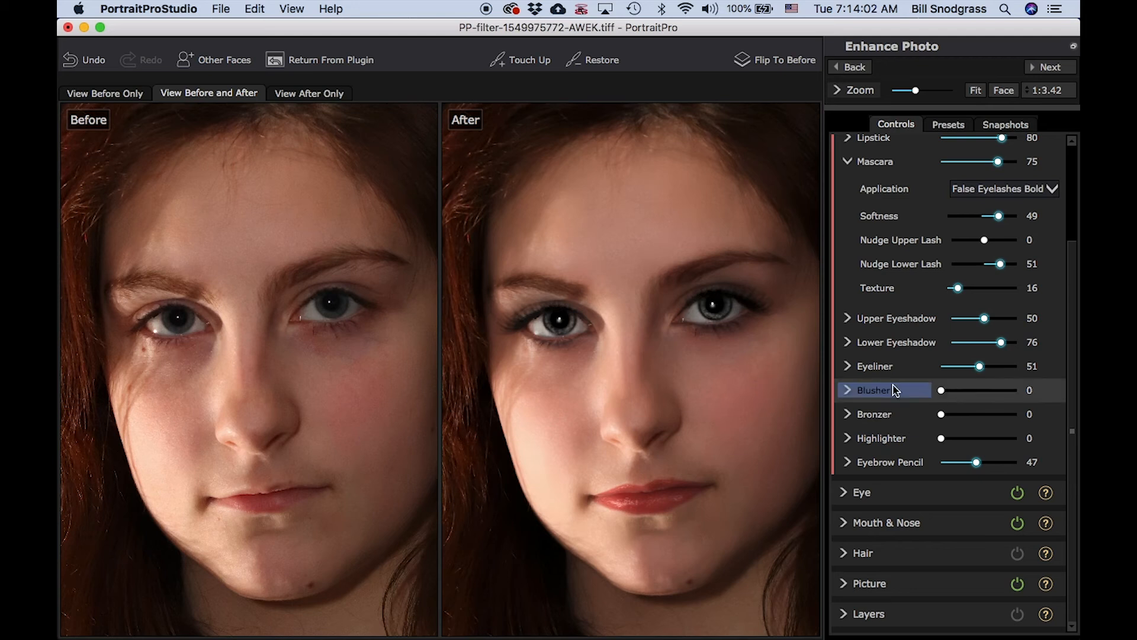
click(848, 392)
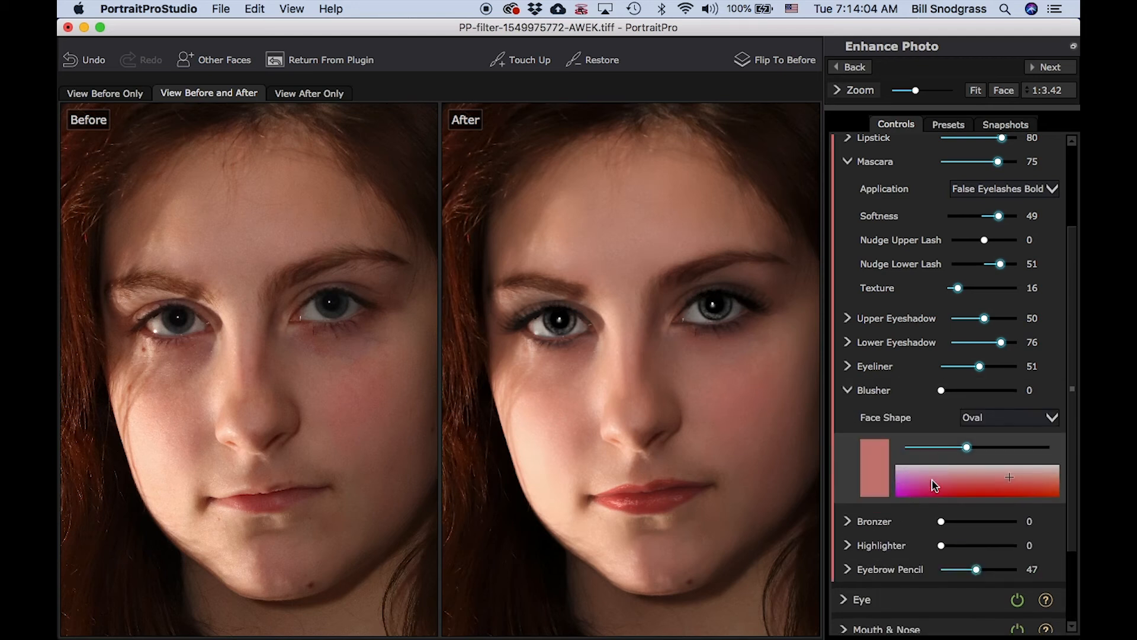
click(1053, 419)
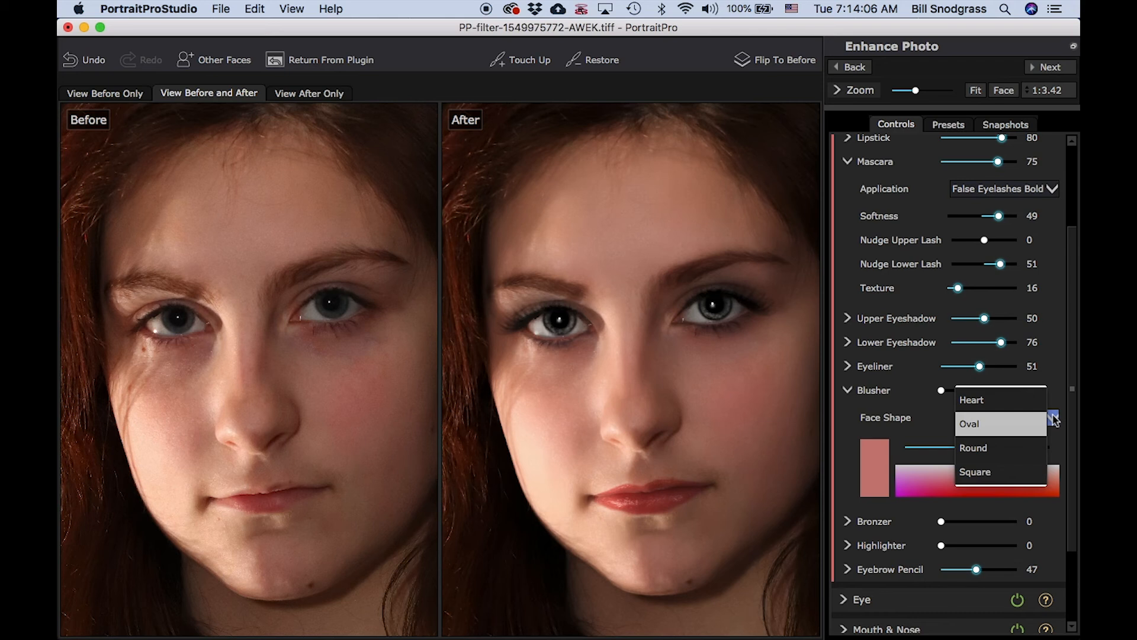
click(1024, 424)
drag(964, 394, 1002, 401)
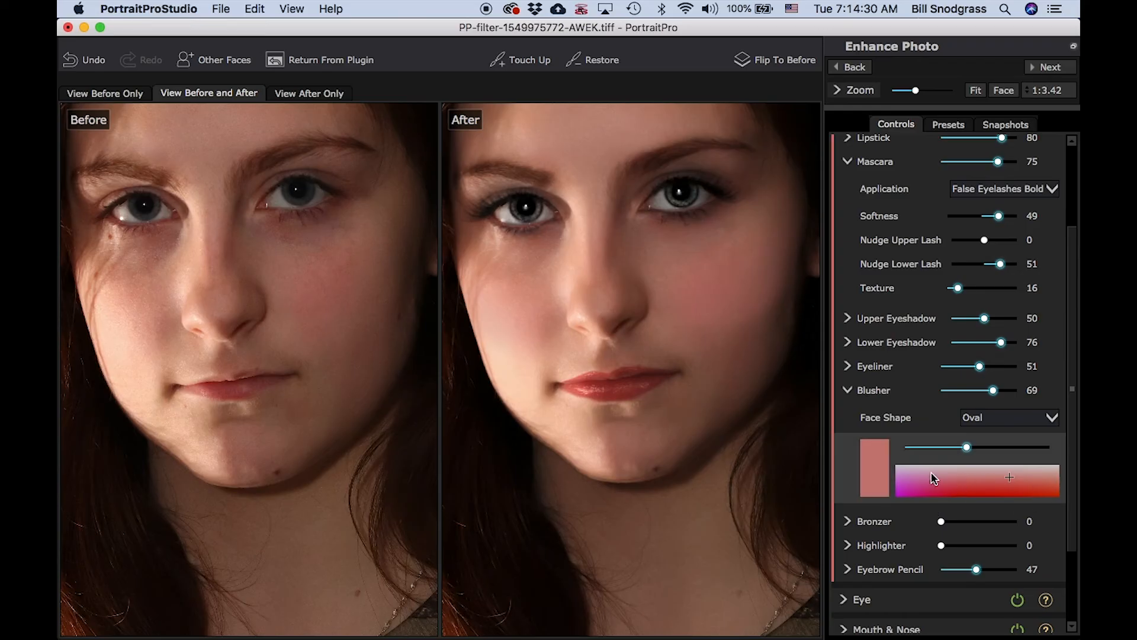
Compare the Heart and Round face shapes for the blusher, and return to Oval
click(983, 417)
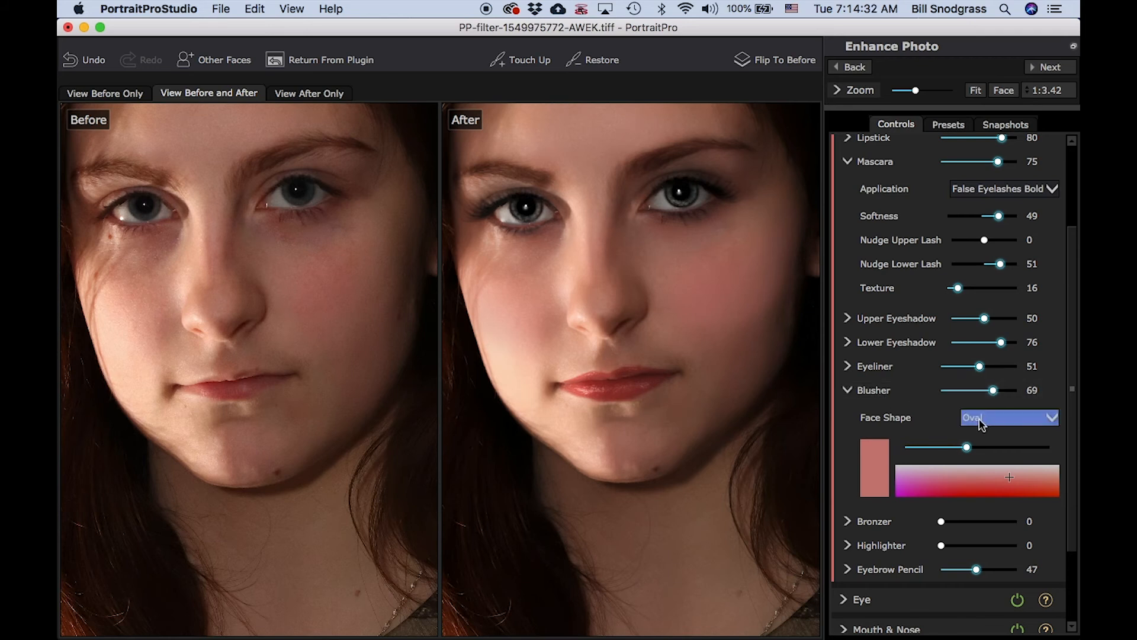
click(983, 401)
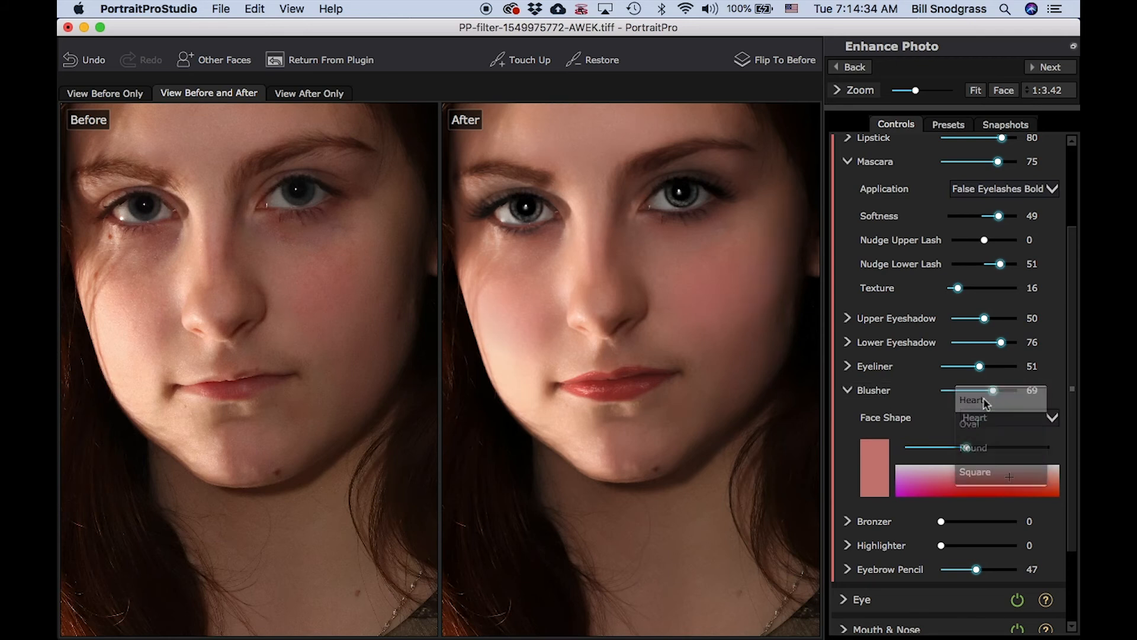
drag(602, 292, 589, 314)
scroll(635, 464, down, 2)
click(1007, 419)
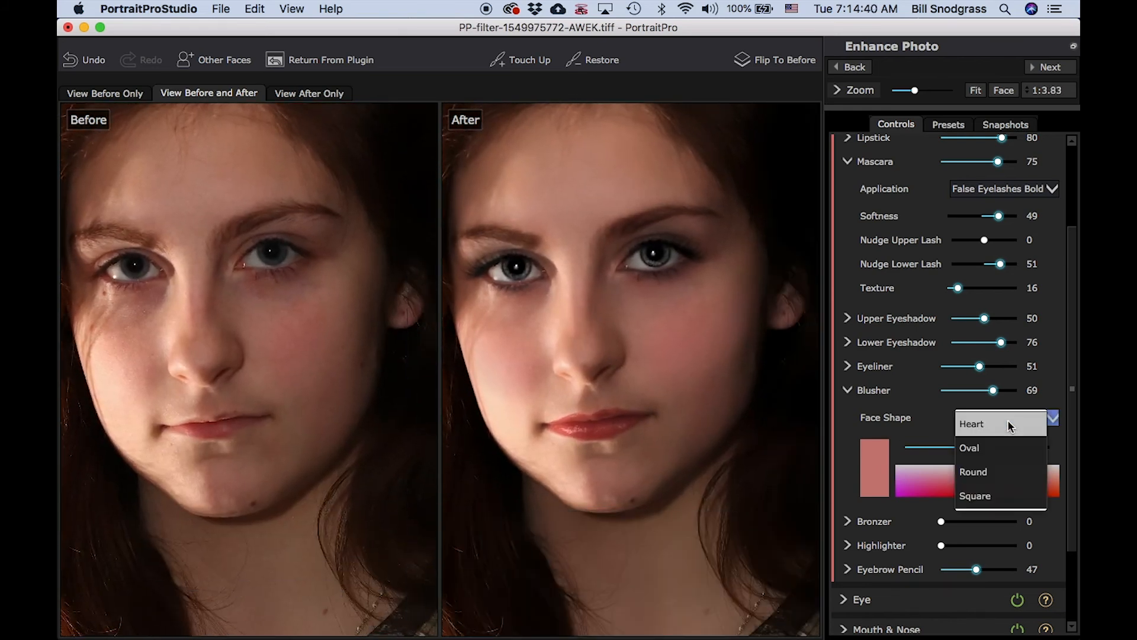
click(1010, 472)
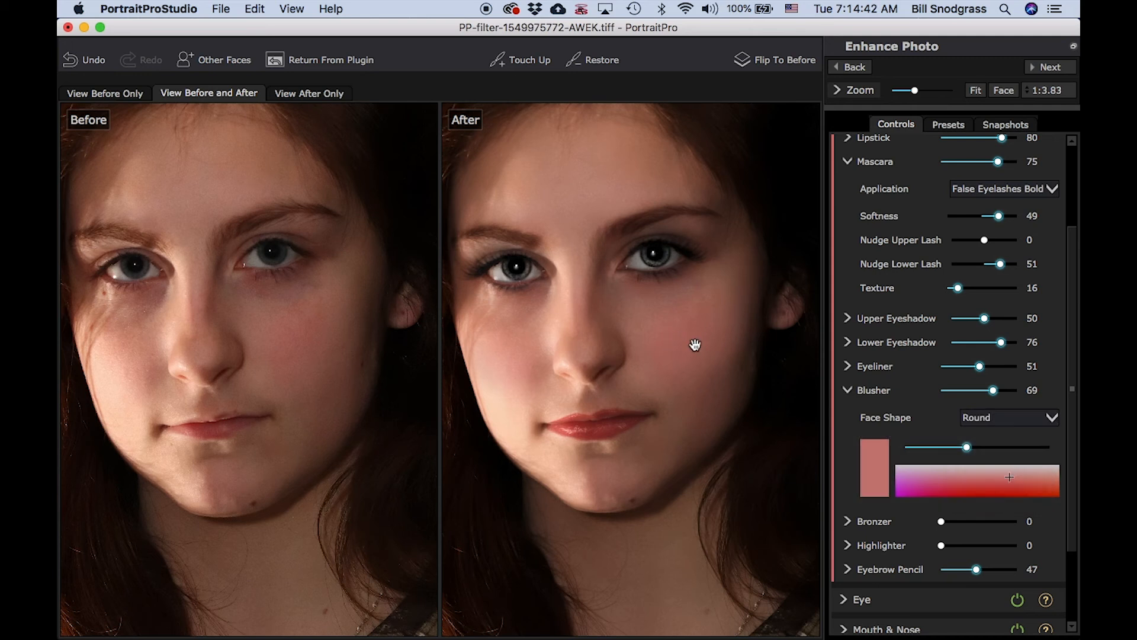
click(1007, 418)
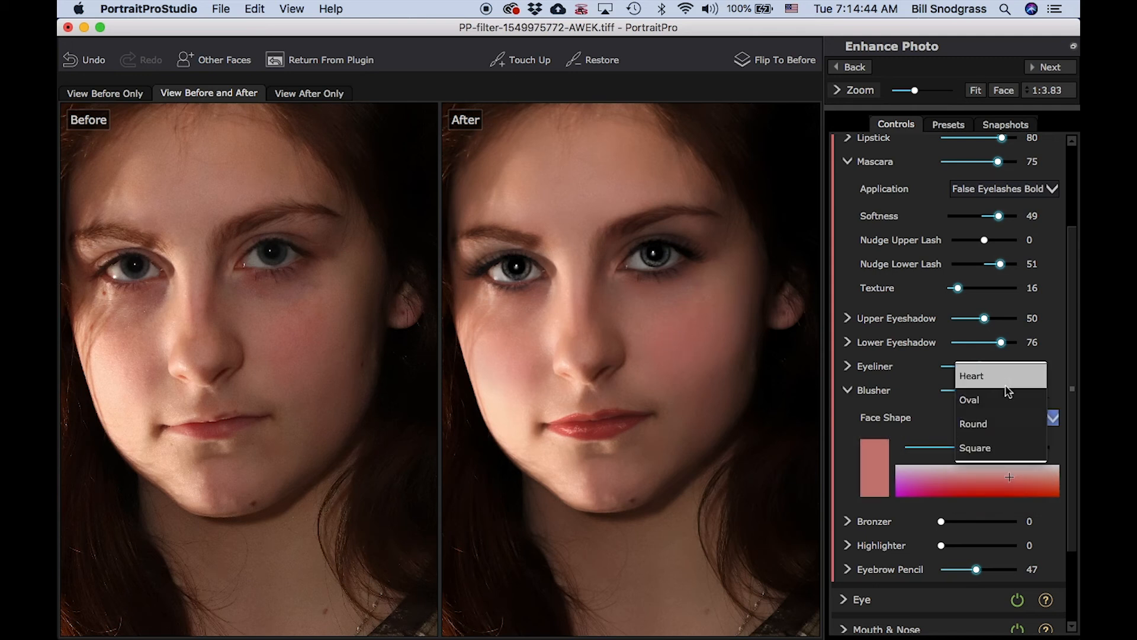
click(1006, 401)
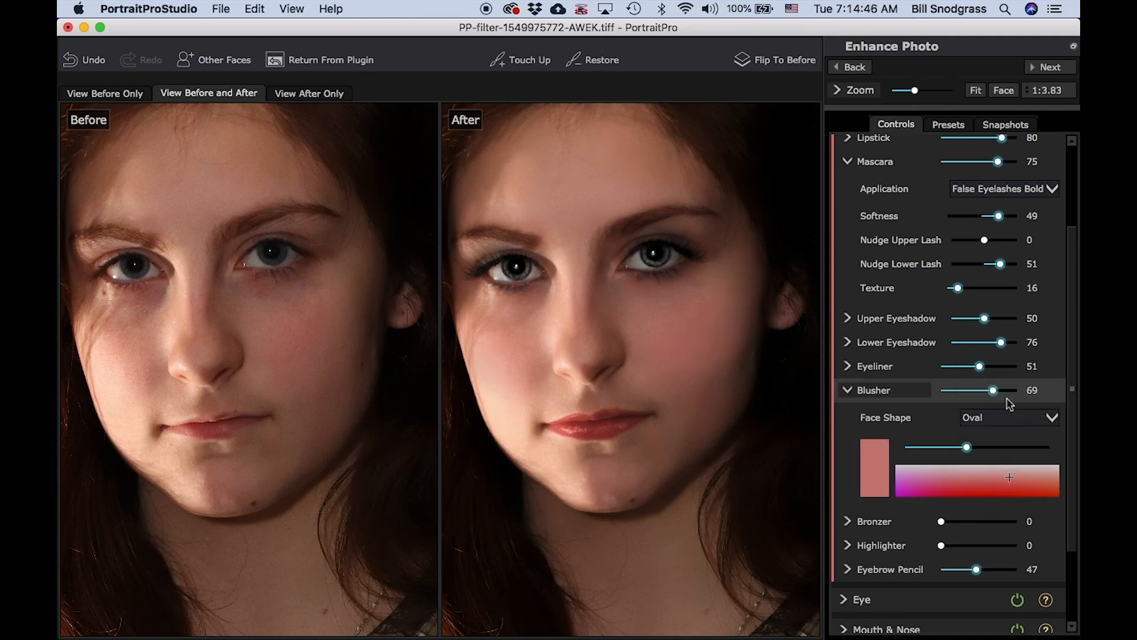
Apply Bronzer to the face at 48
click(849, 389)
click(850, 415)
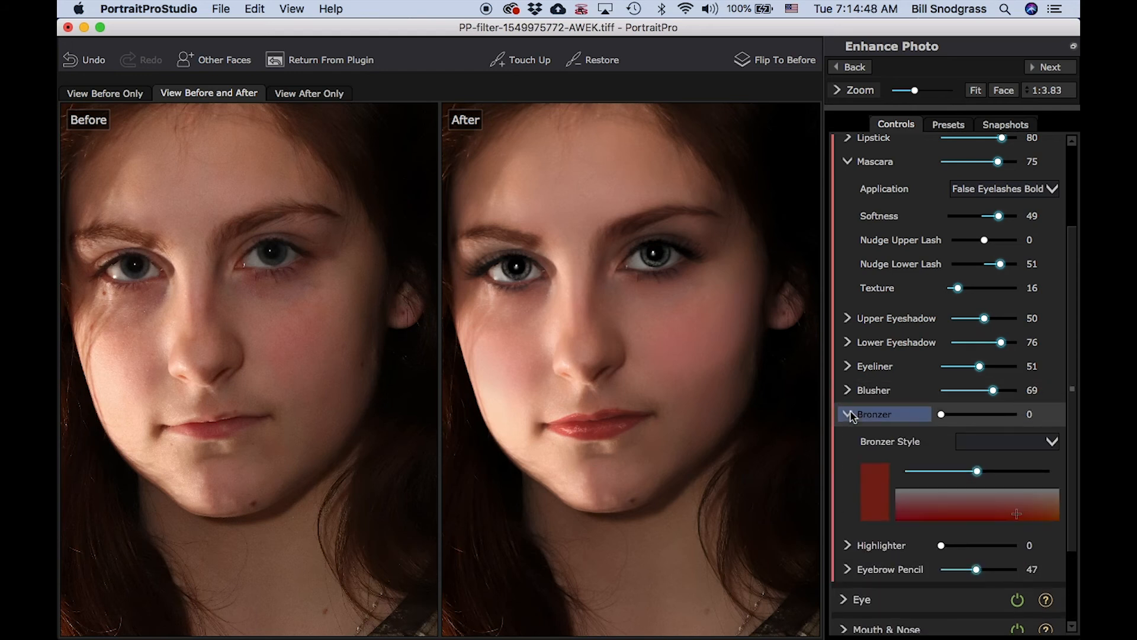
drag(942, 419, 980, 423)
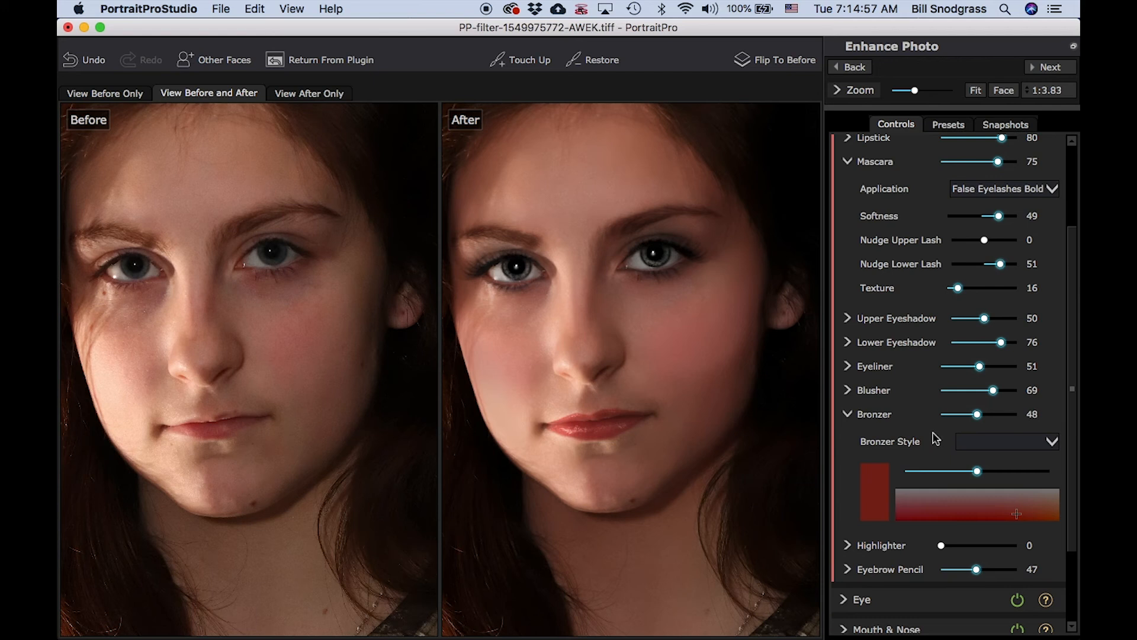
Compare the Extreme Dimension and Flat bronzer styles, choose Dimension, and set Bronzer to 26
click(1030, 443)
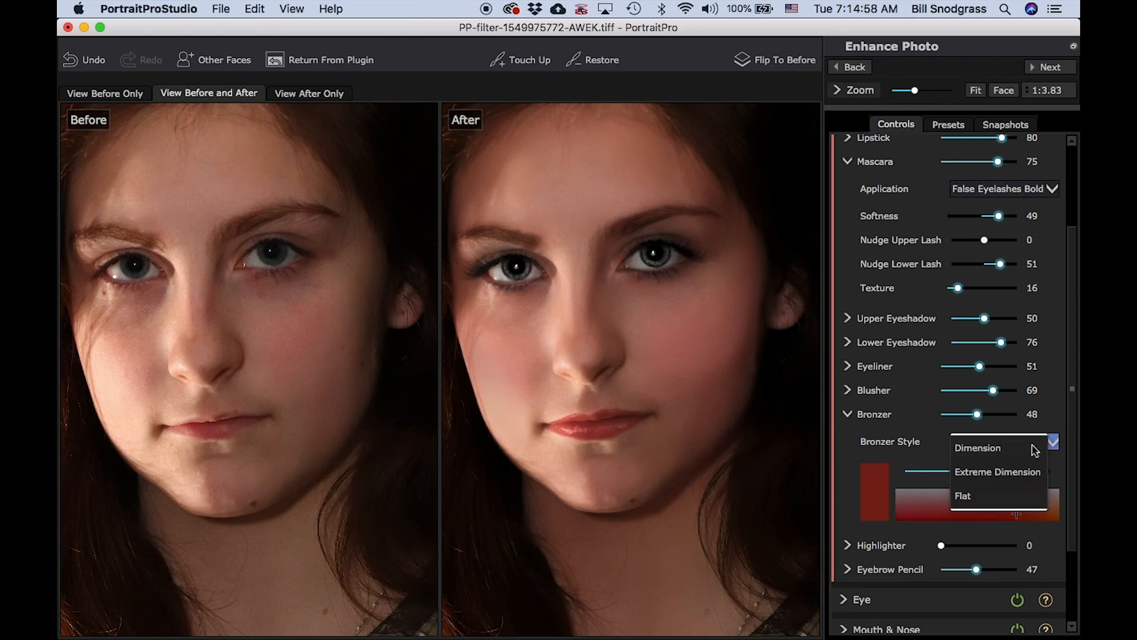
click(1014, 474)
click(1000, 447)
click(995, 467)
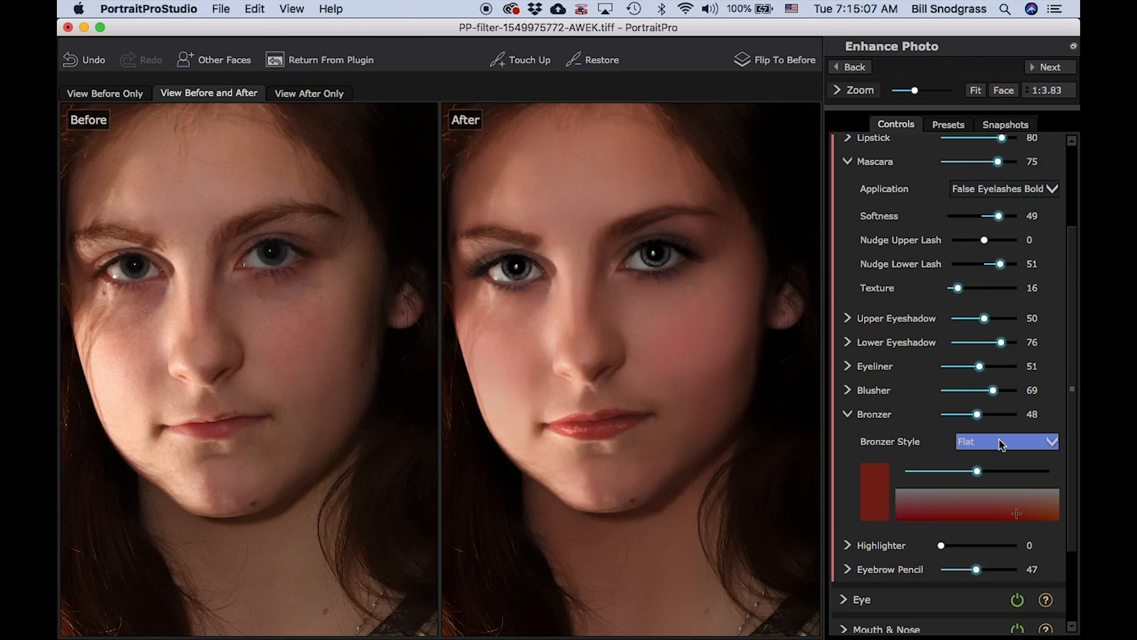
click(1000, 443)
click(988, 408)
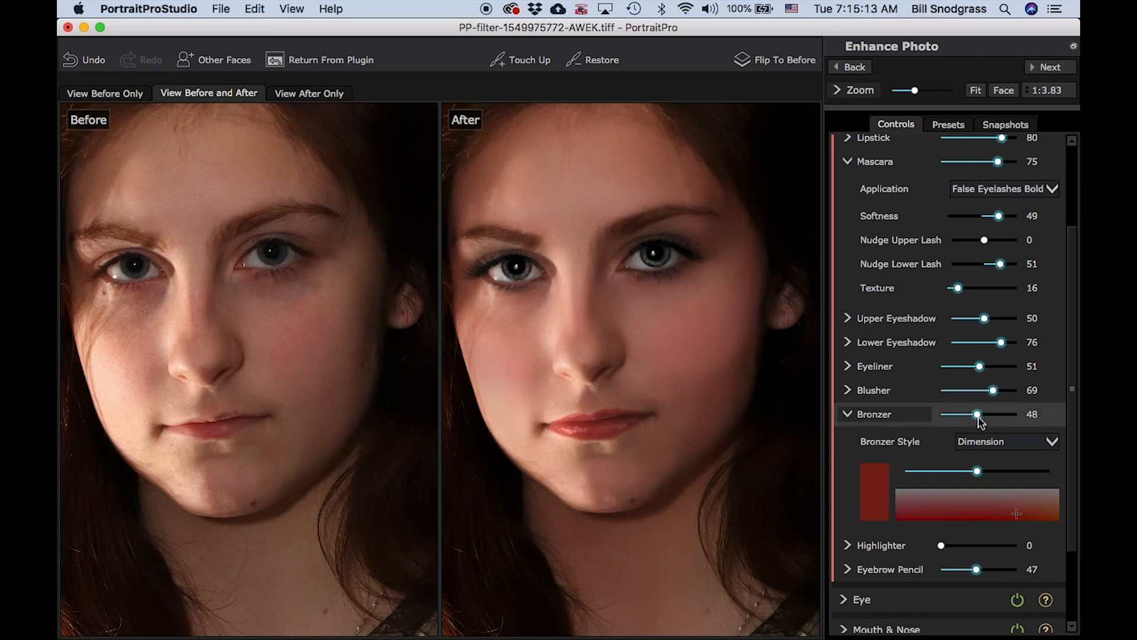
mouse_move(981, 418)
mouse_down()
mouse_move(946, 417)
mouse_move(1022, 419)
mouse_move(951, 419)
mouse_move(985, 425)
mouse_move(960, 425)
mouse_up()
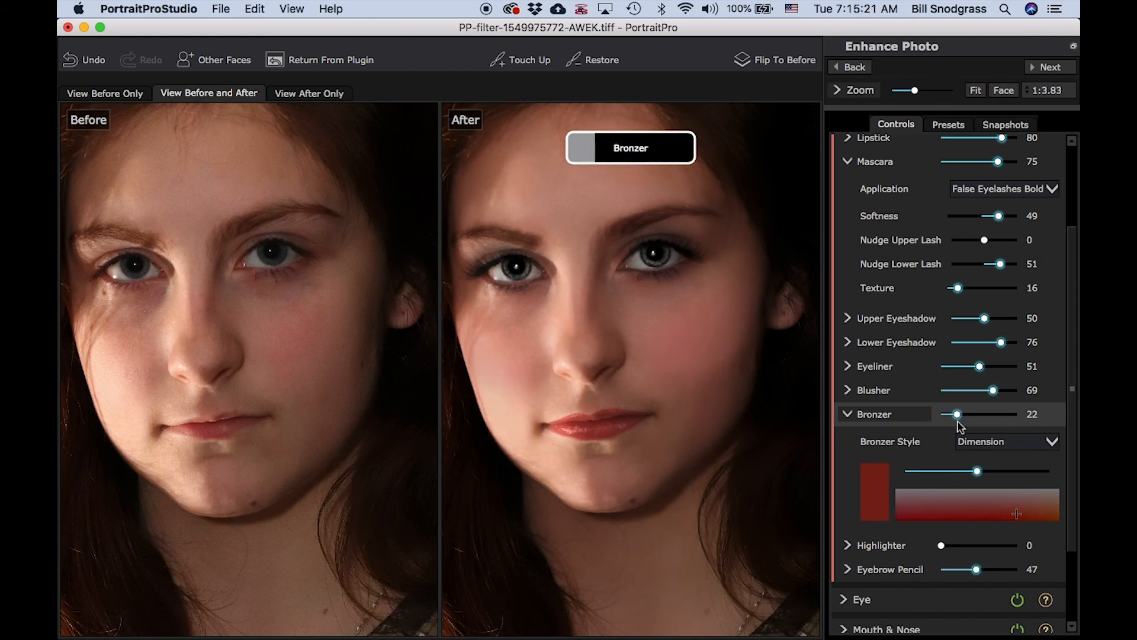
drag(960, 424, 961, 424)
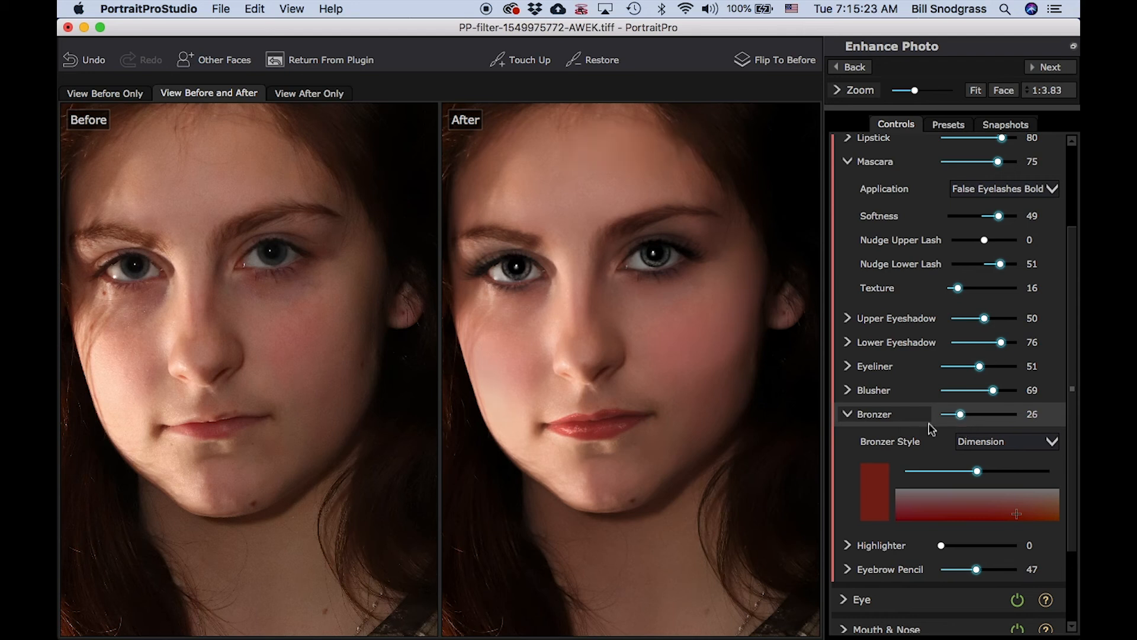
Apply Highlighter to the face at 25
click(850, 415)
click(850, 439)
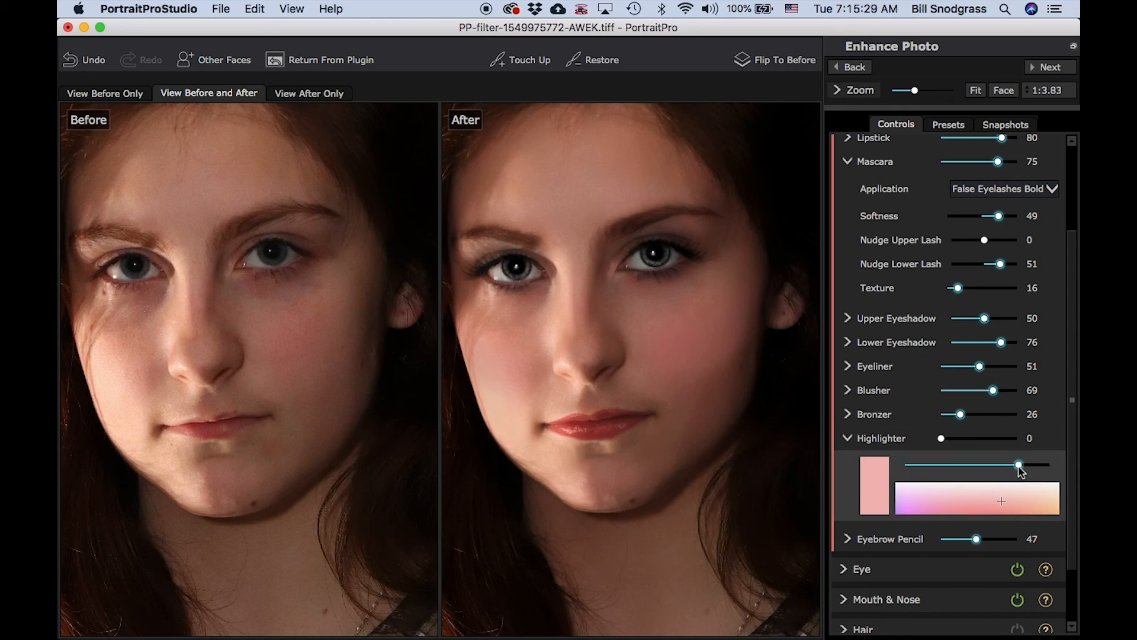
mouse_move(941, 438)
mouse_down()
mouse_move(1005, 443)
mouse_move(960, 451)
mouse_move(1003, 446)
mouse_move(972, 451)
mouse_up()
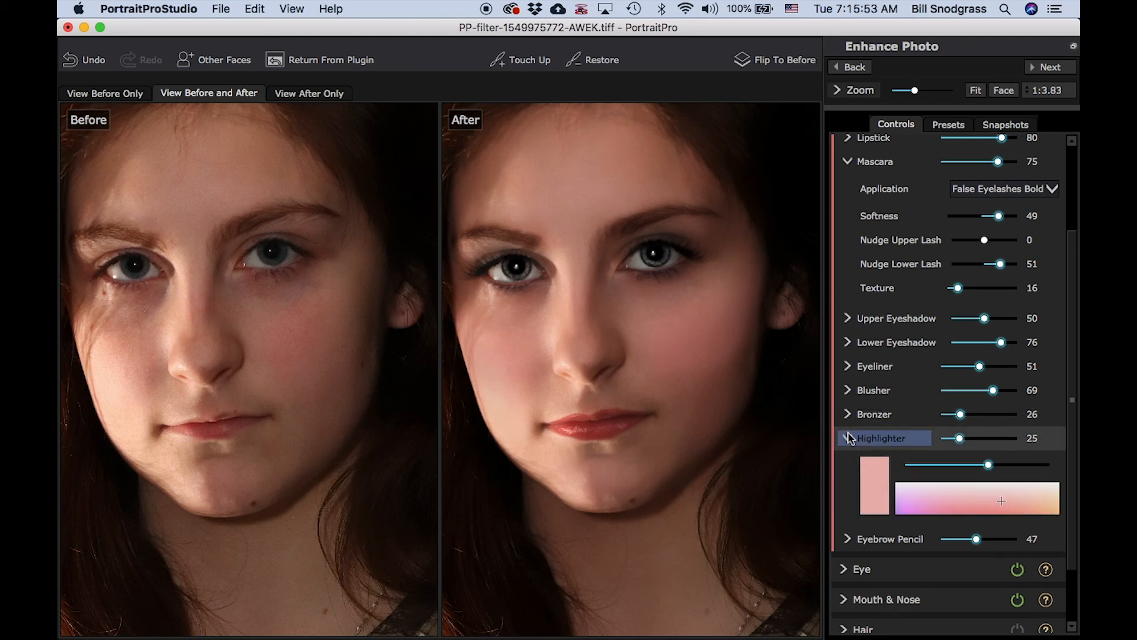
Close the Highlighter settings and set Blusher to 46
click(865, 438)
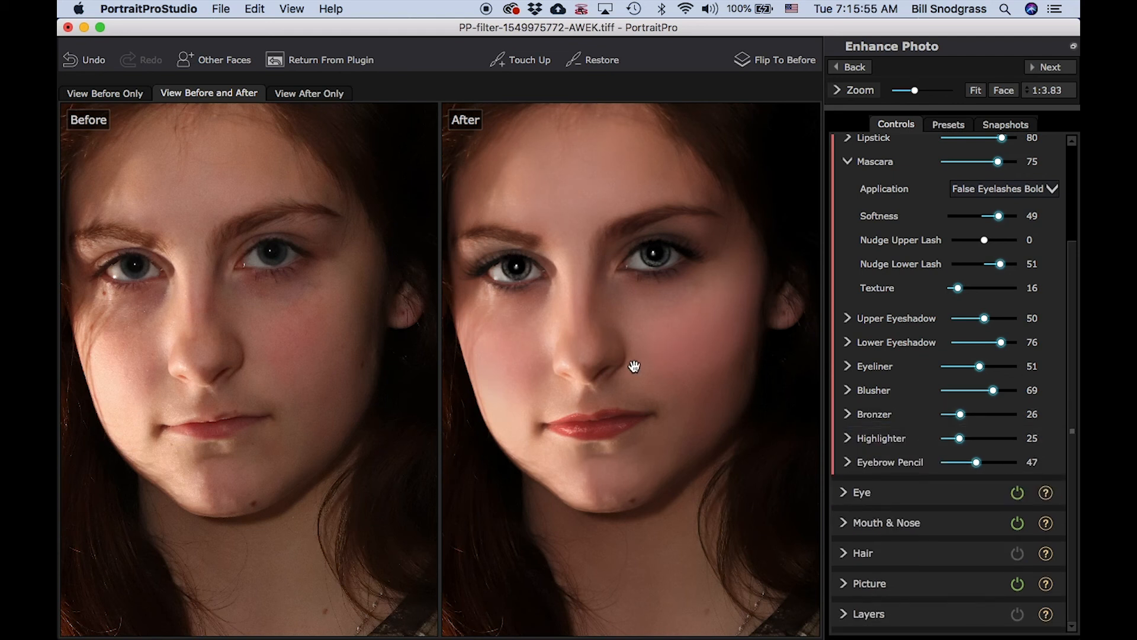
scroll(646, 374, down, 3)
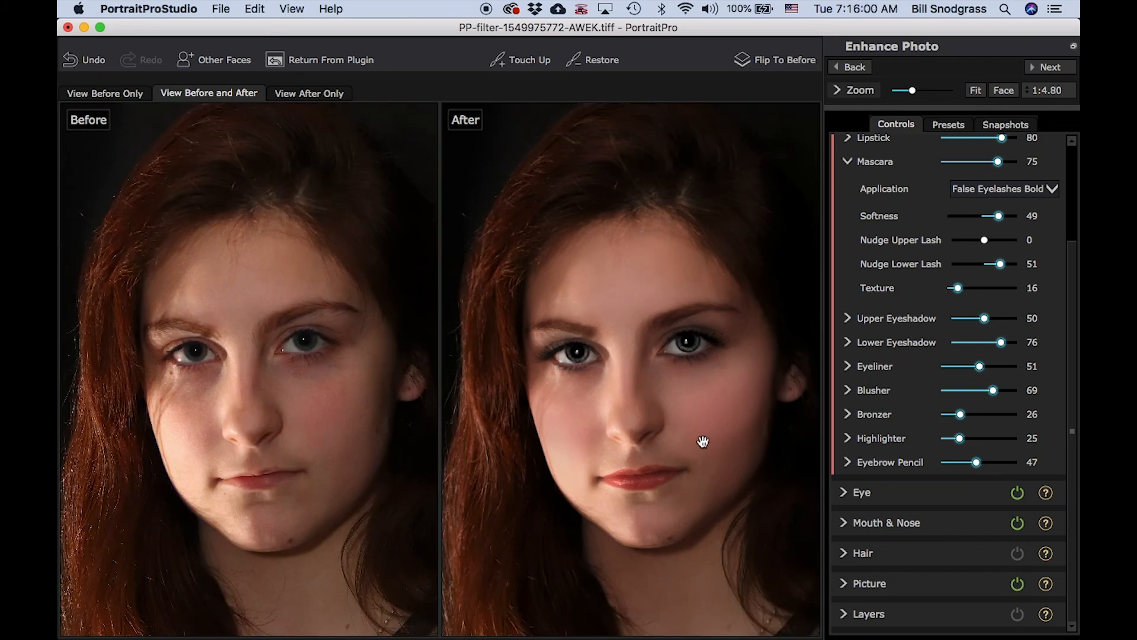
scroll(694, 430, up, 1)
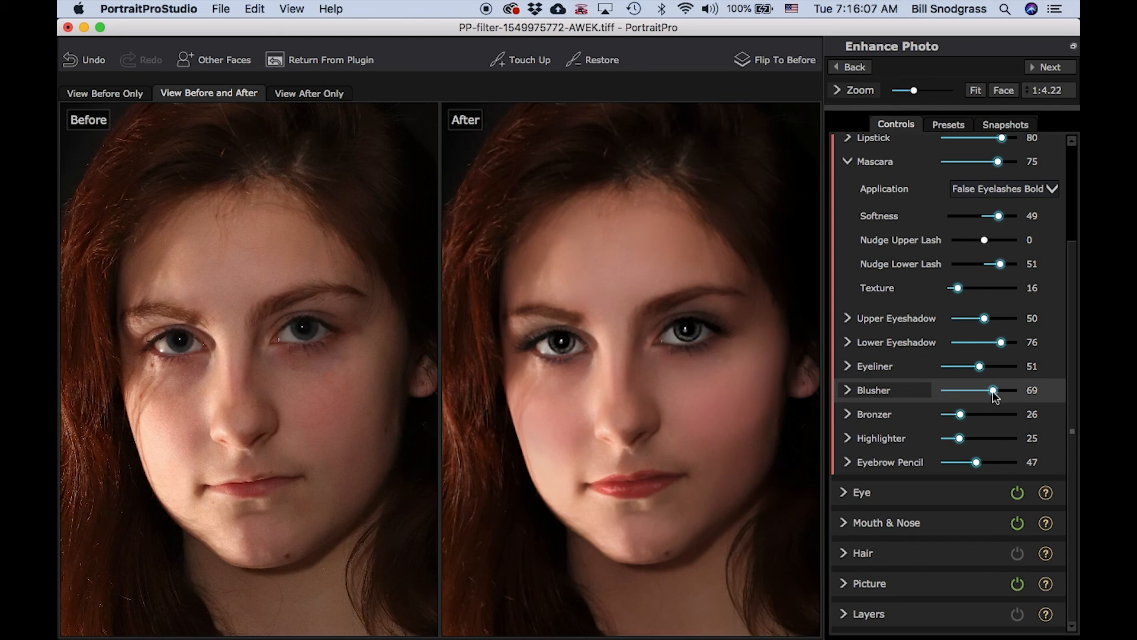
drag(993, 393, 987, 393)
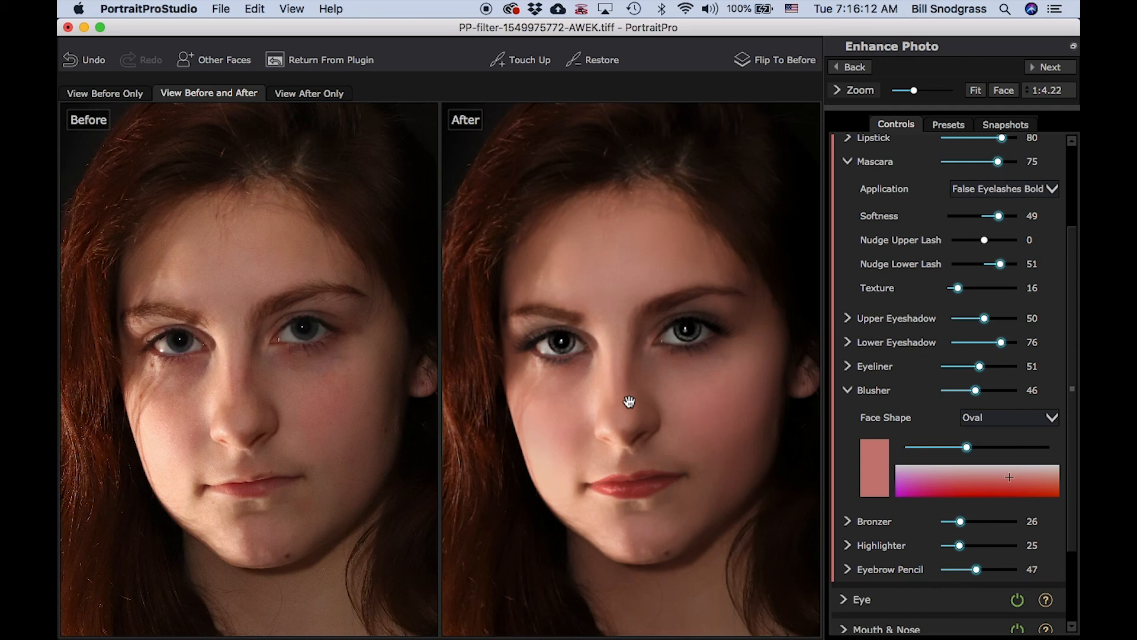
Examine the softened blusher and overall makeup against the original portrait, both close up and from farther out
scroll(626, 401, down, 5)
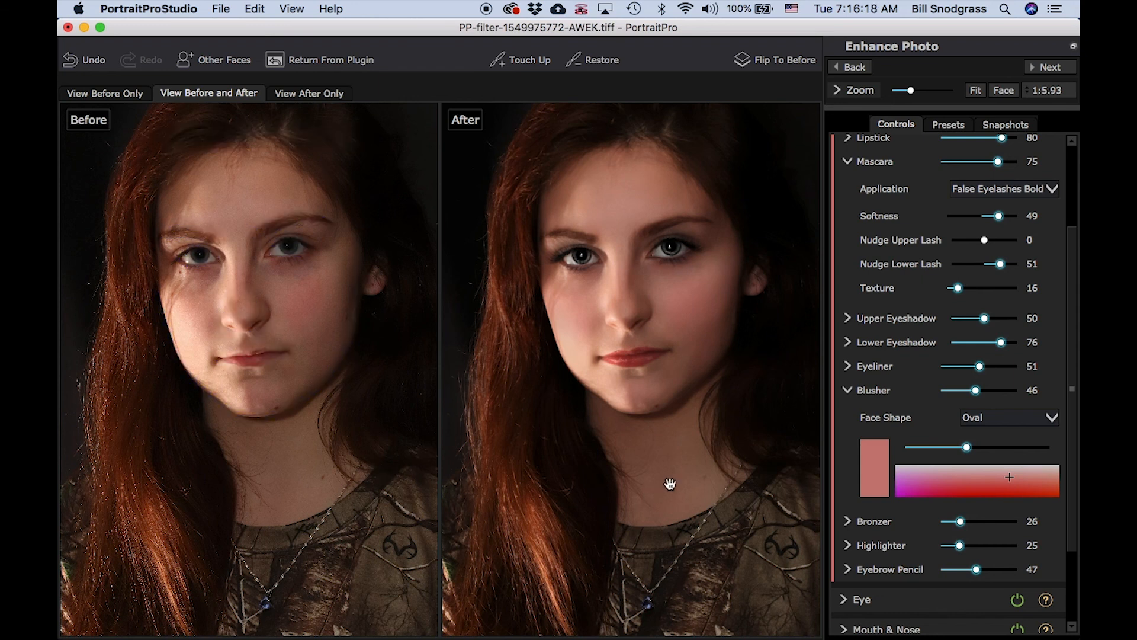
scroll(666, 378, up, 9)
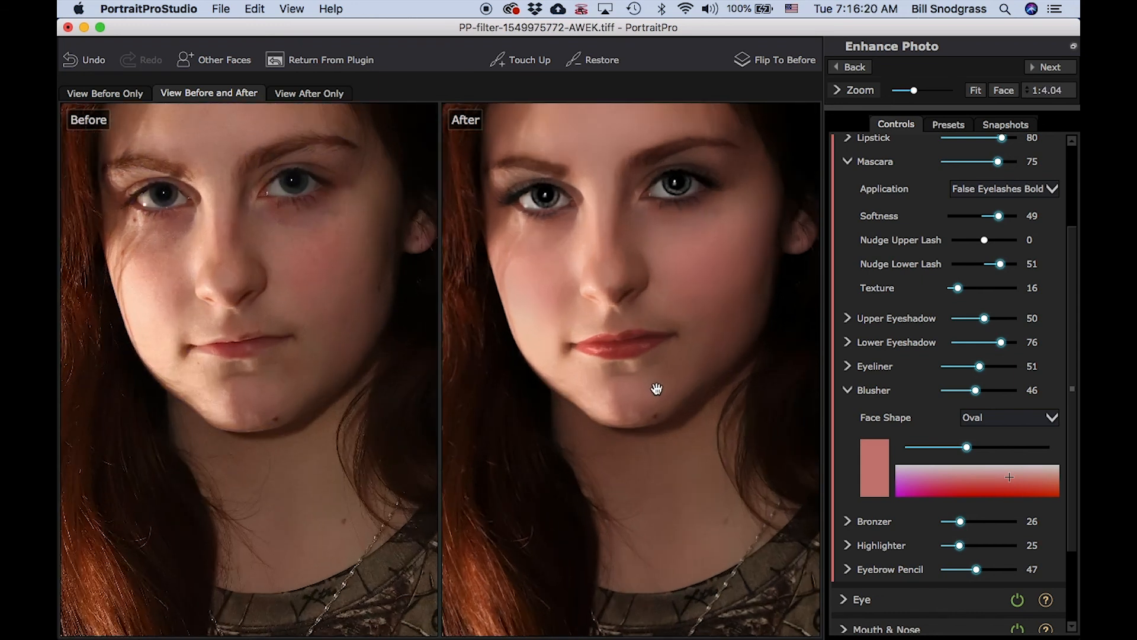
scroll(620, 239, down, 1)
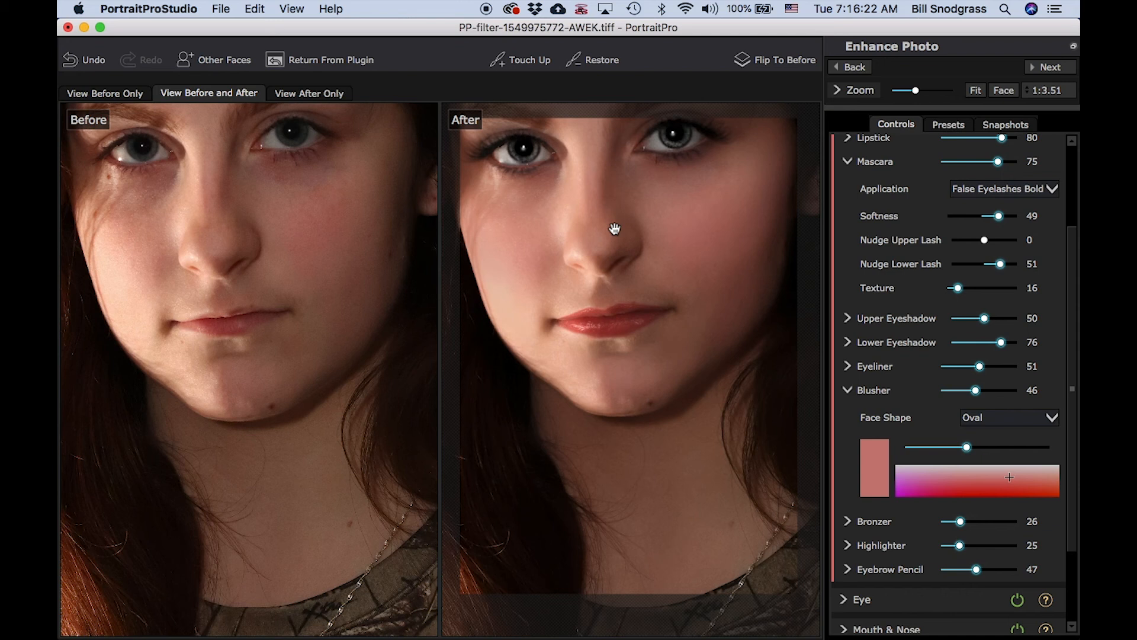
scroll(627, 298, down, 1)
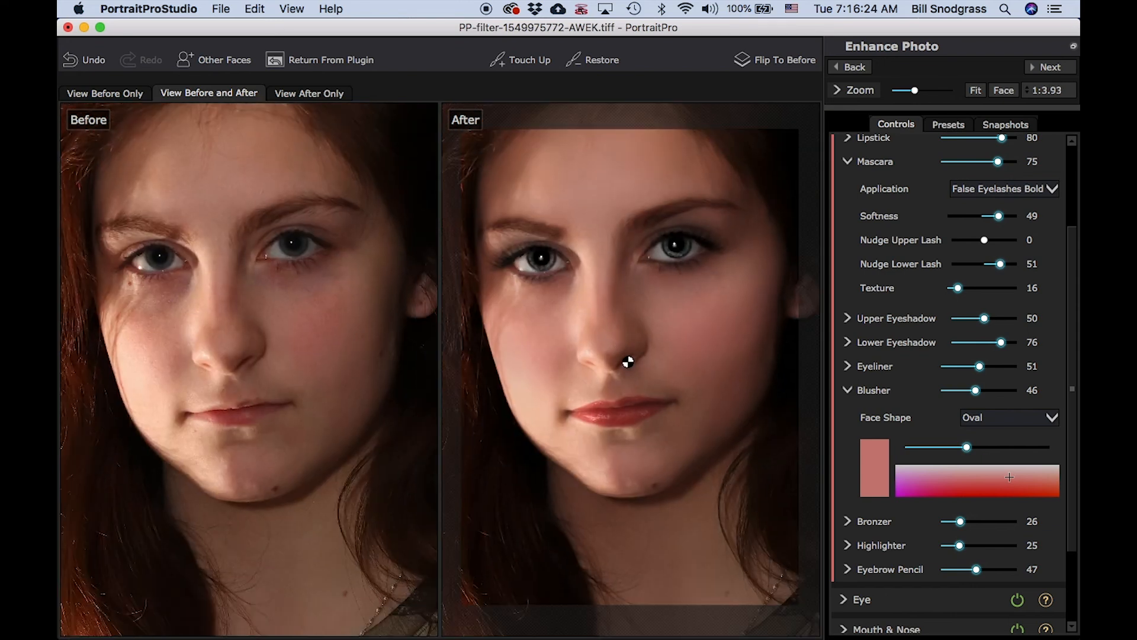
scroll(628, 364, down, 2)
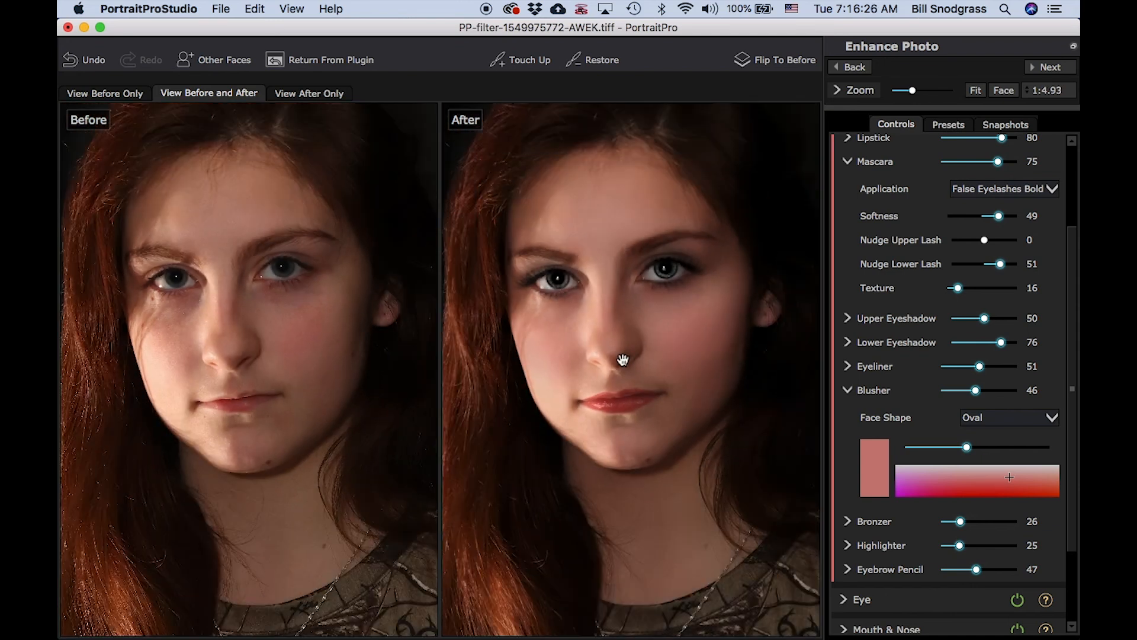
scroll(623, 359, down, 1)
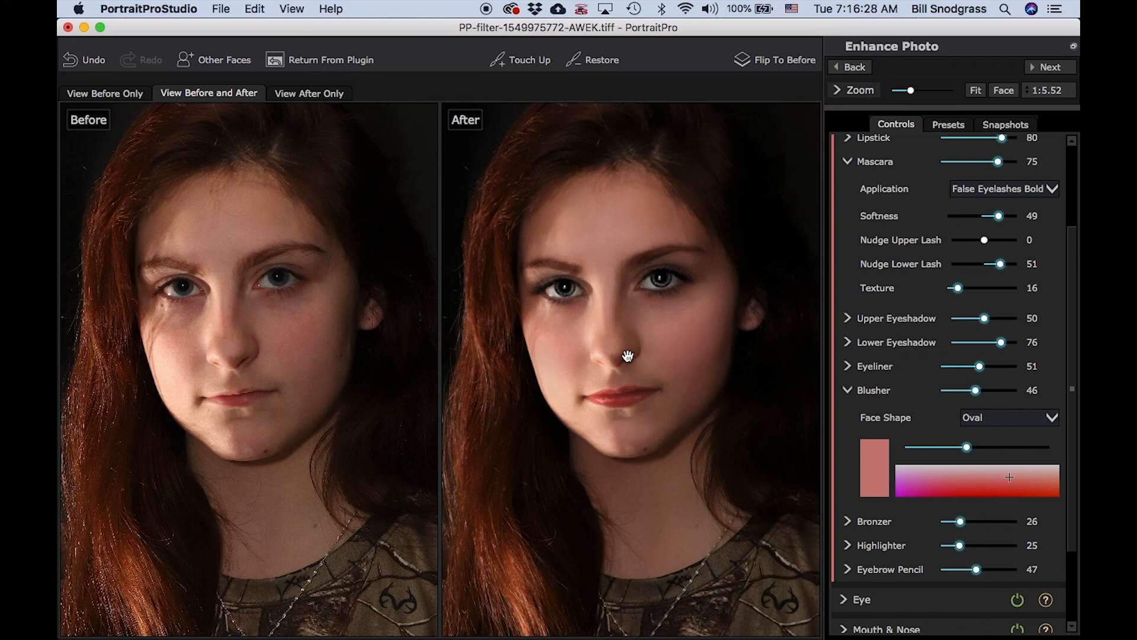